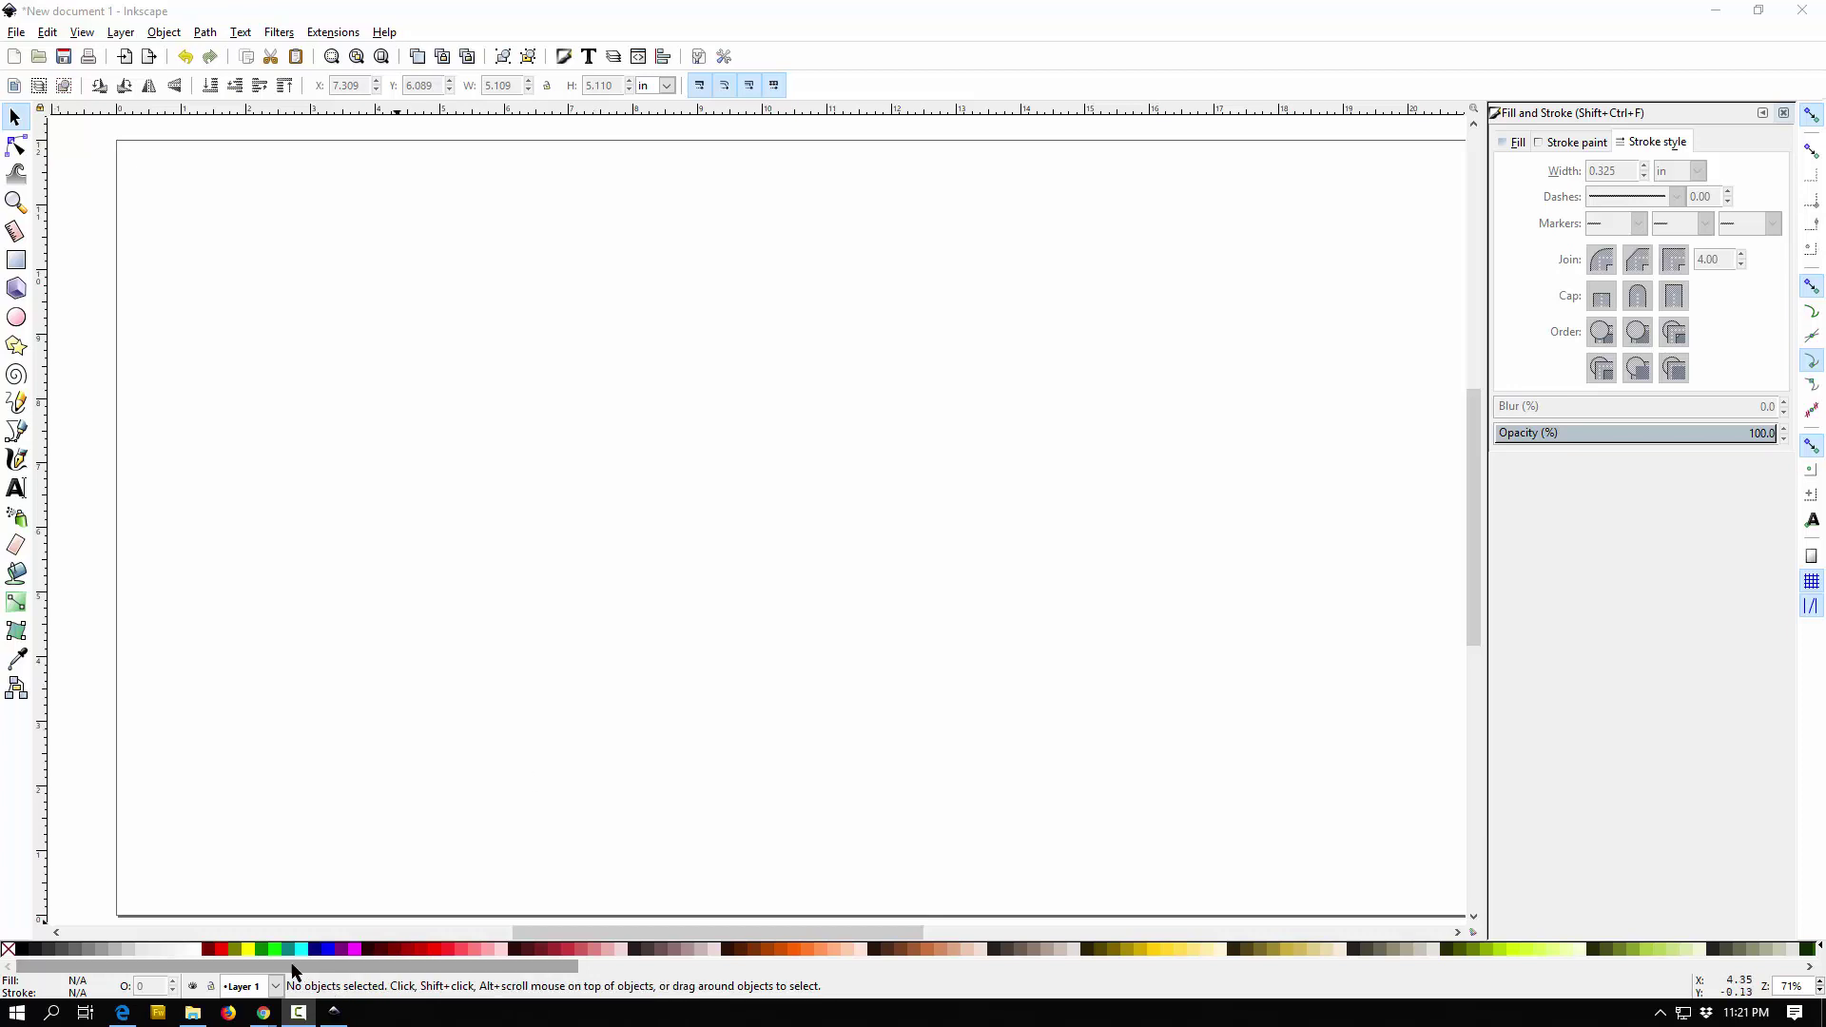
Step: Drag redsox.png from the test folder onto the Inkscape canvas to bring up its import options
{"action": "left_click", "coordinate": [192, 1012]}
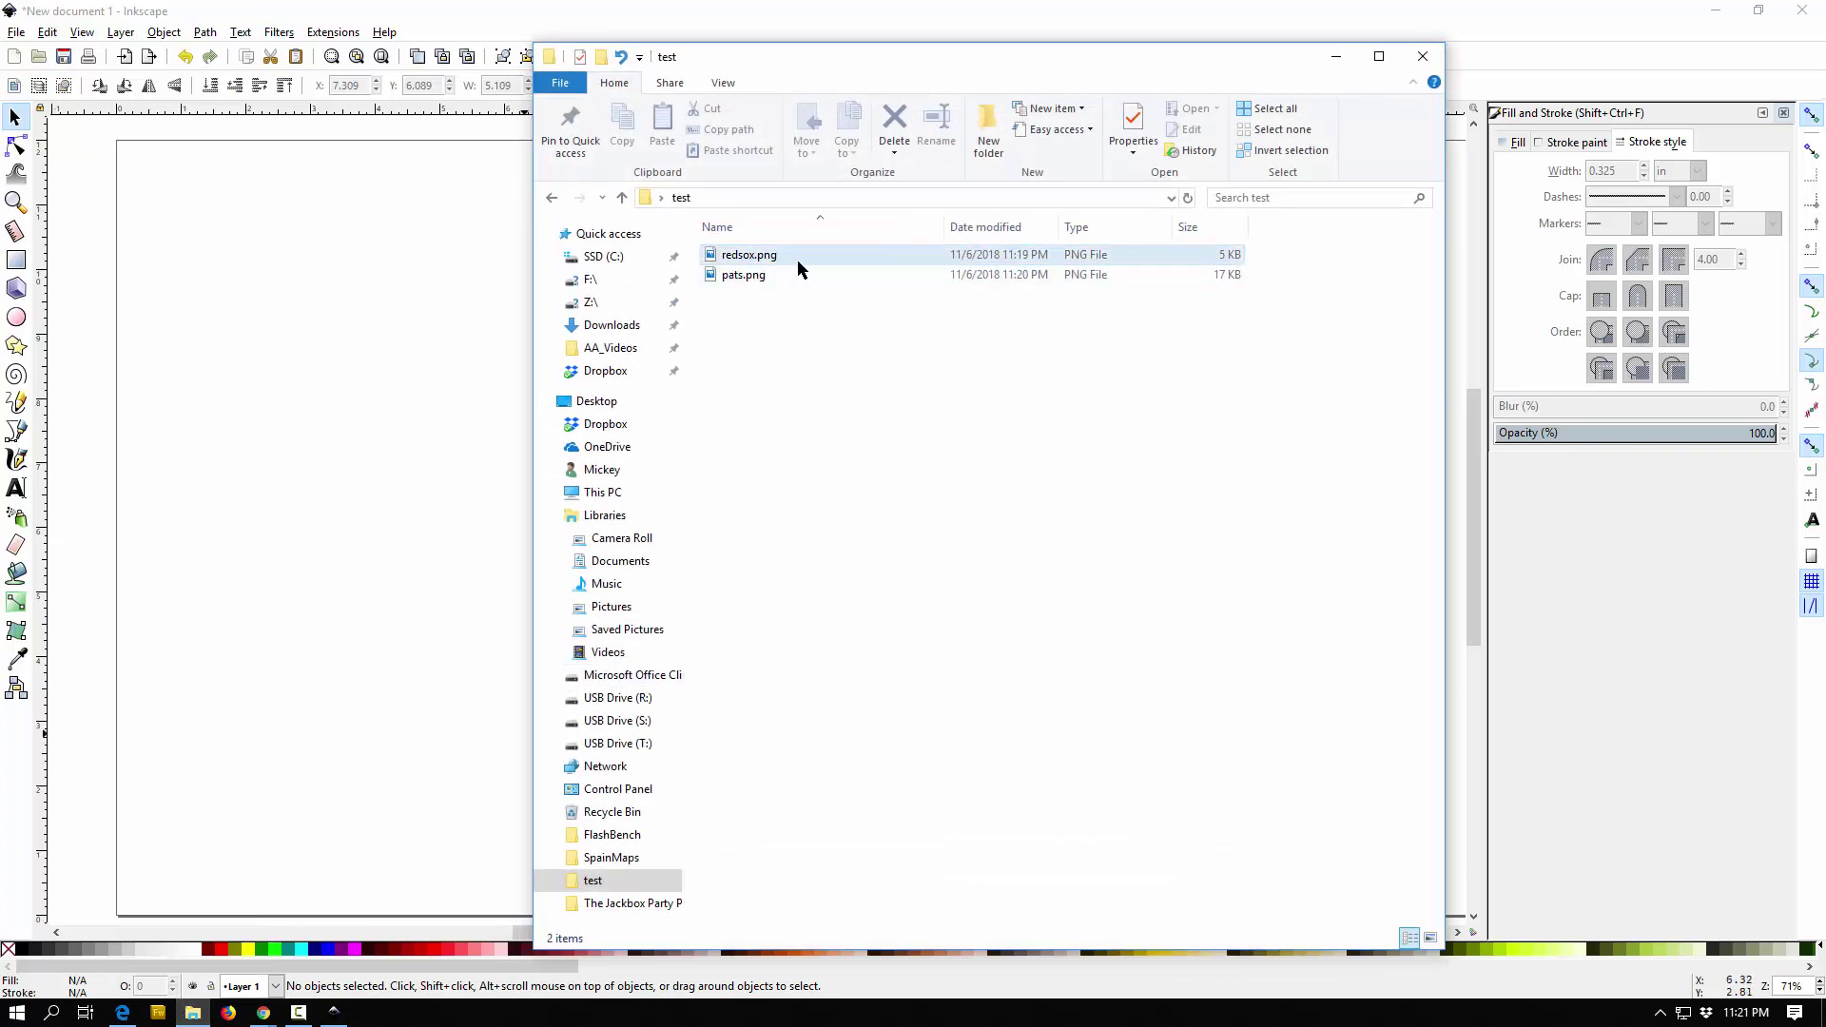
{"action": "left_click_drag", "start_coordinate": [741, 262], "coordinate": [360, 418]}
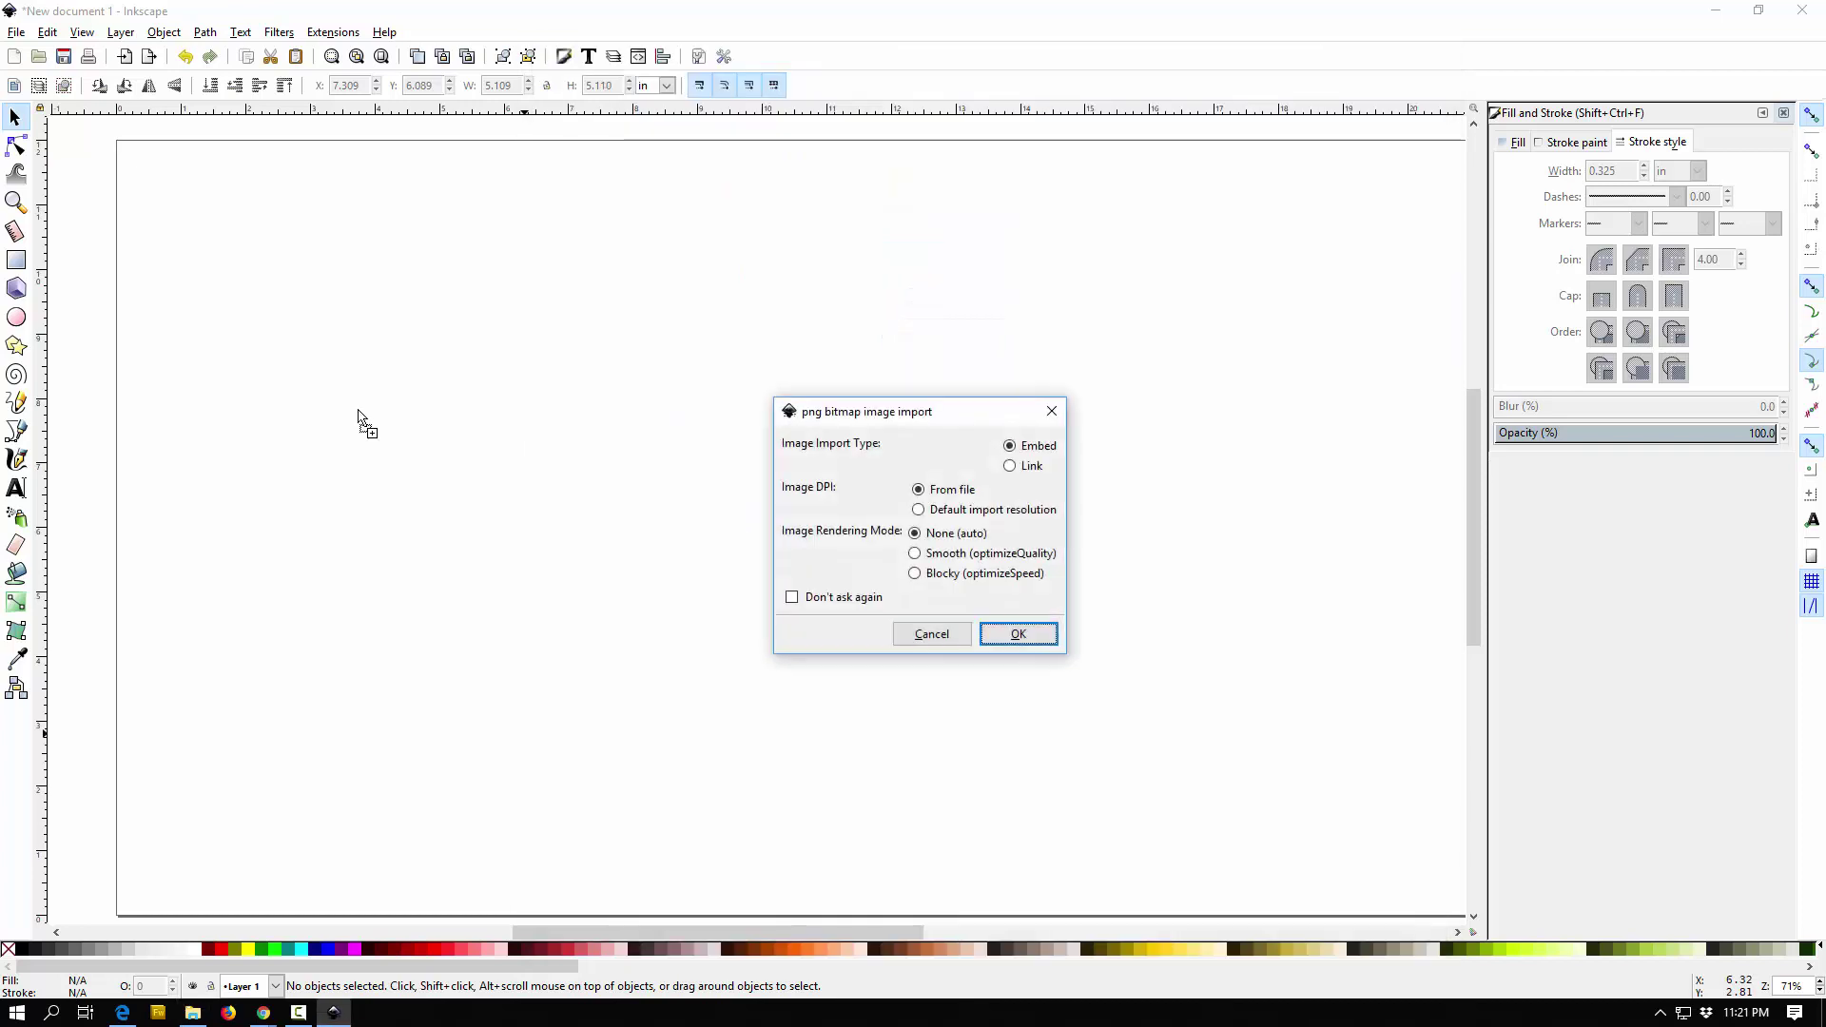
Step: Embed redsox.png, move it to the page's top-left and scale it to about 7.0 × 6.9 in
{"action": "left_click", "coordinate": [1001, 634]}
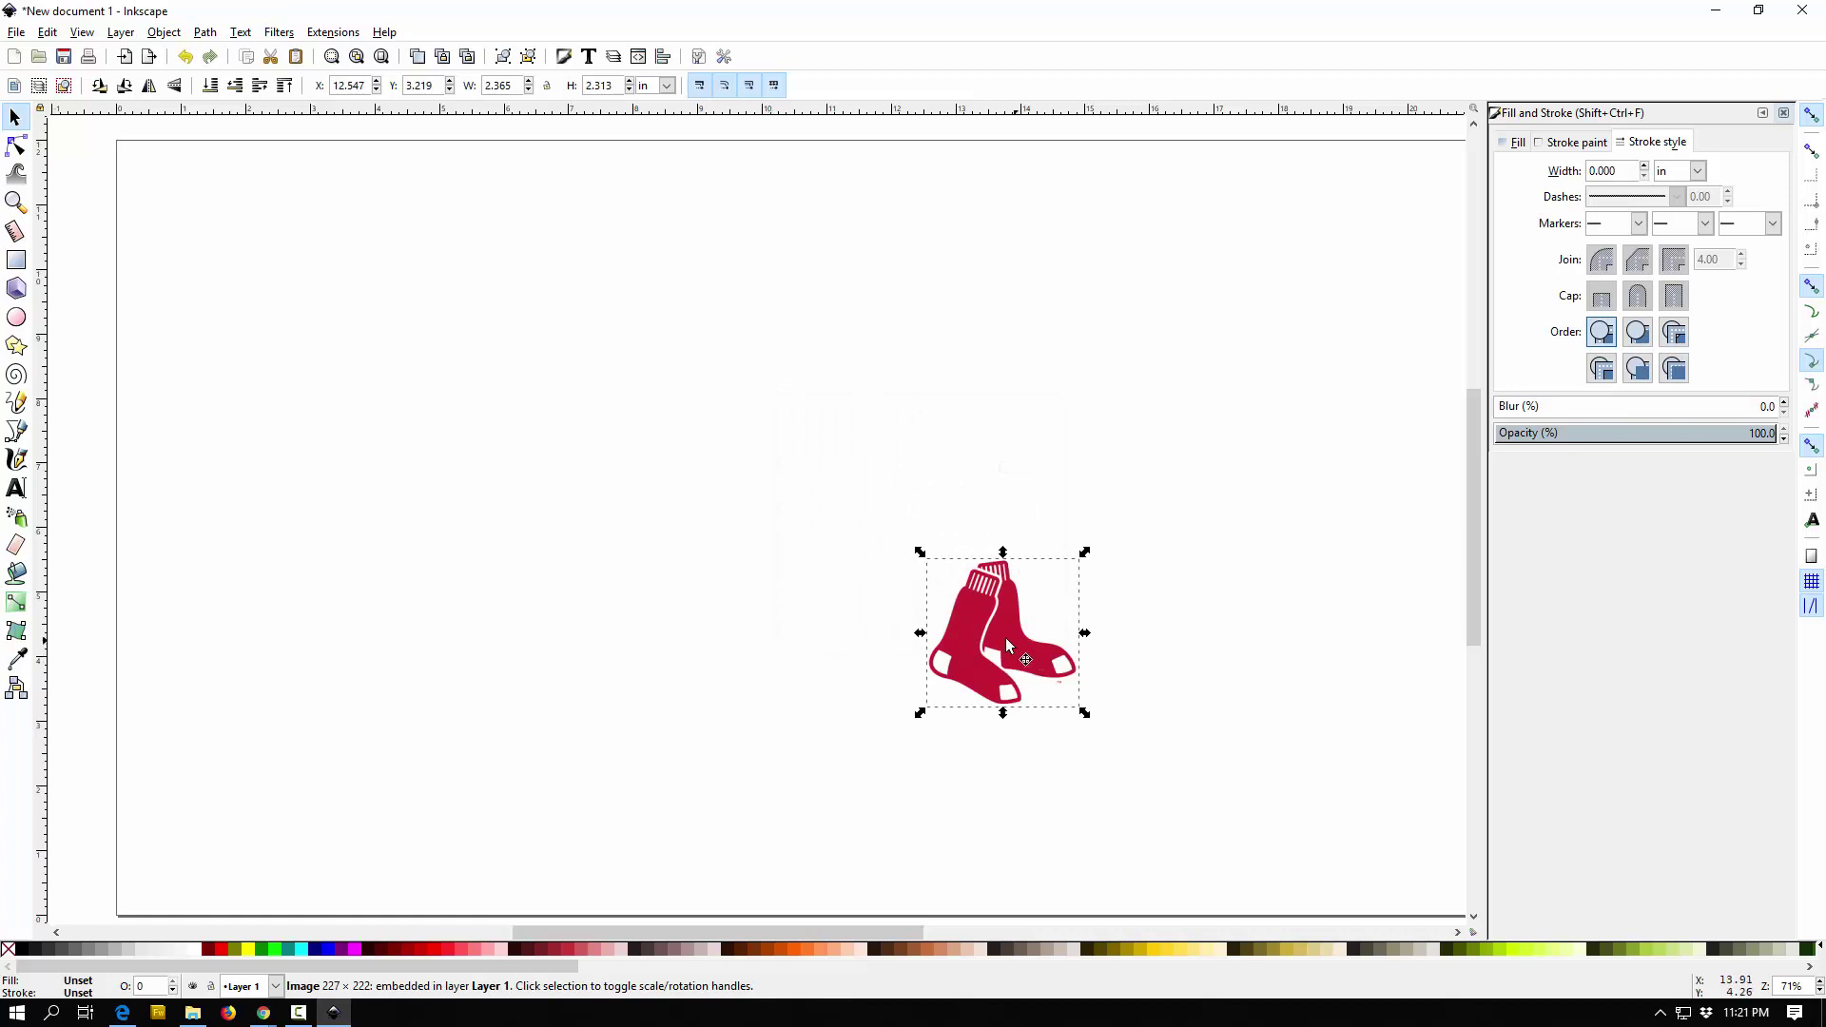
{"action": "left_click_drag", "start_coordinate": [993, 636], "coordinate": [233, 295]}
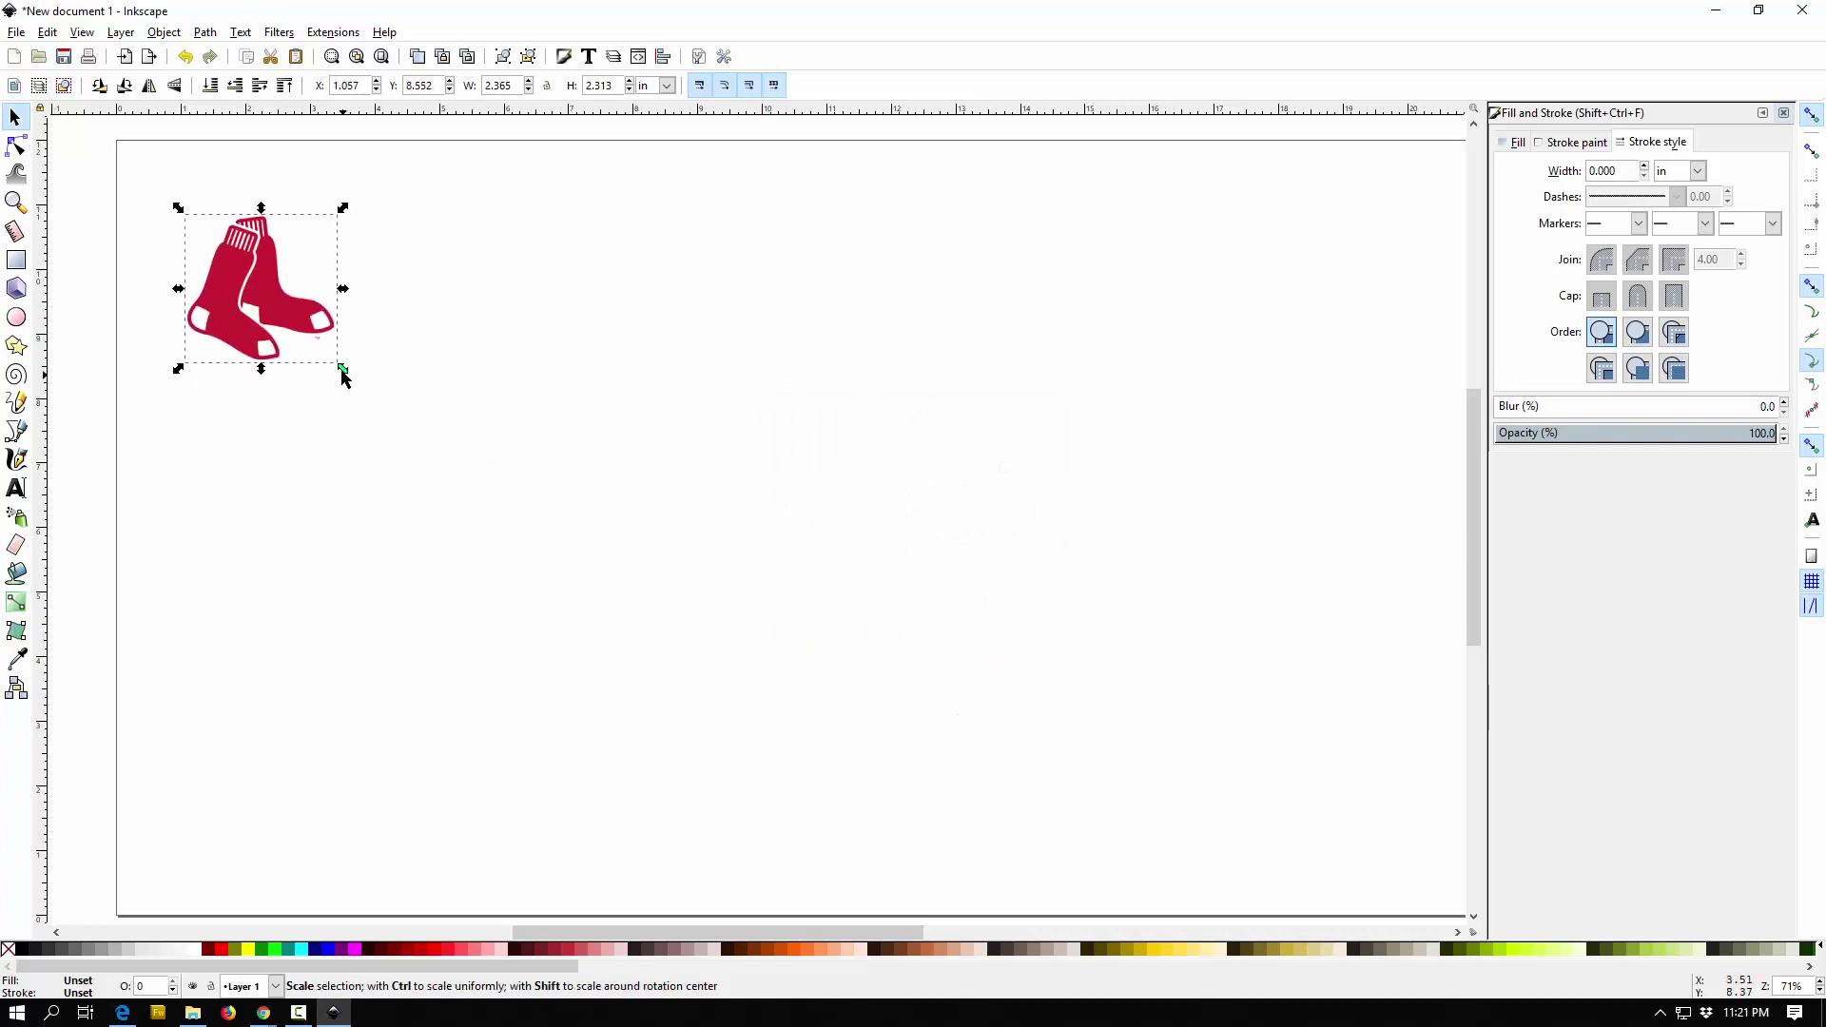
{"action": "left_click_drag", "start_coordinate": [341, 367], "coordinate": [689, 665]}
{"action": "left_click", "coordinate": [909, 436]}
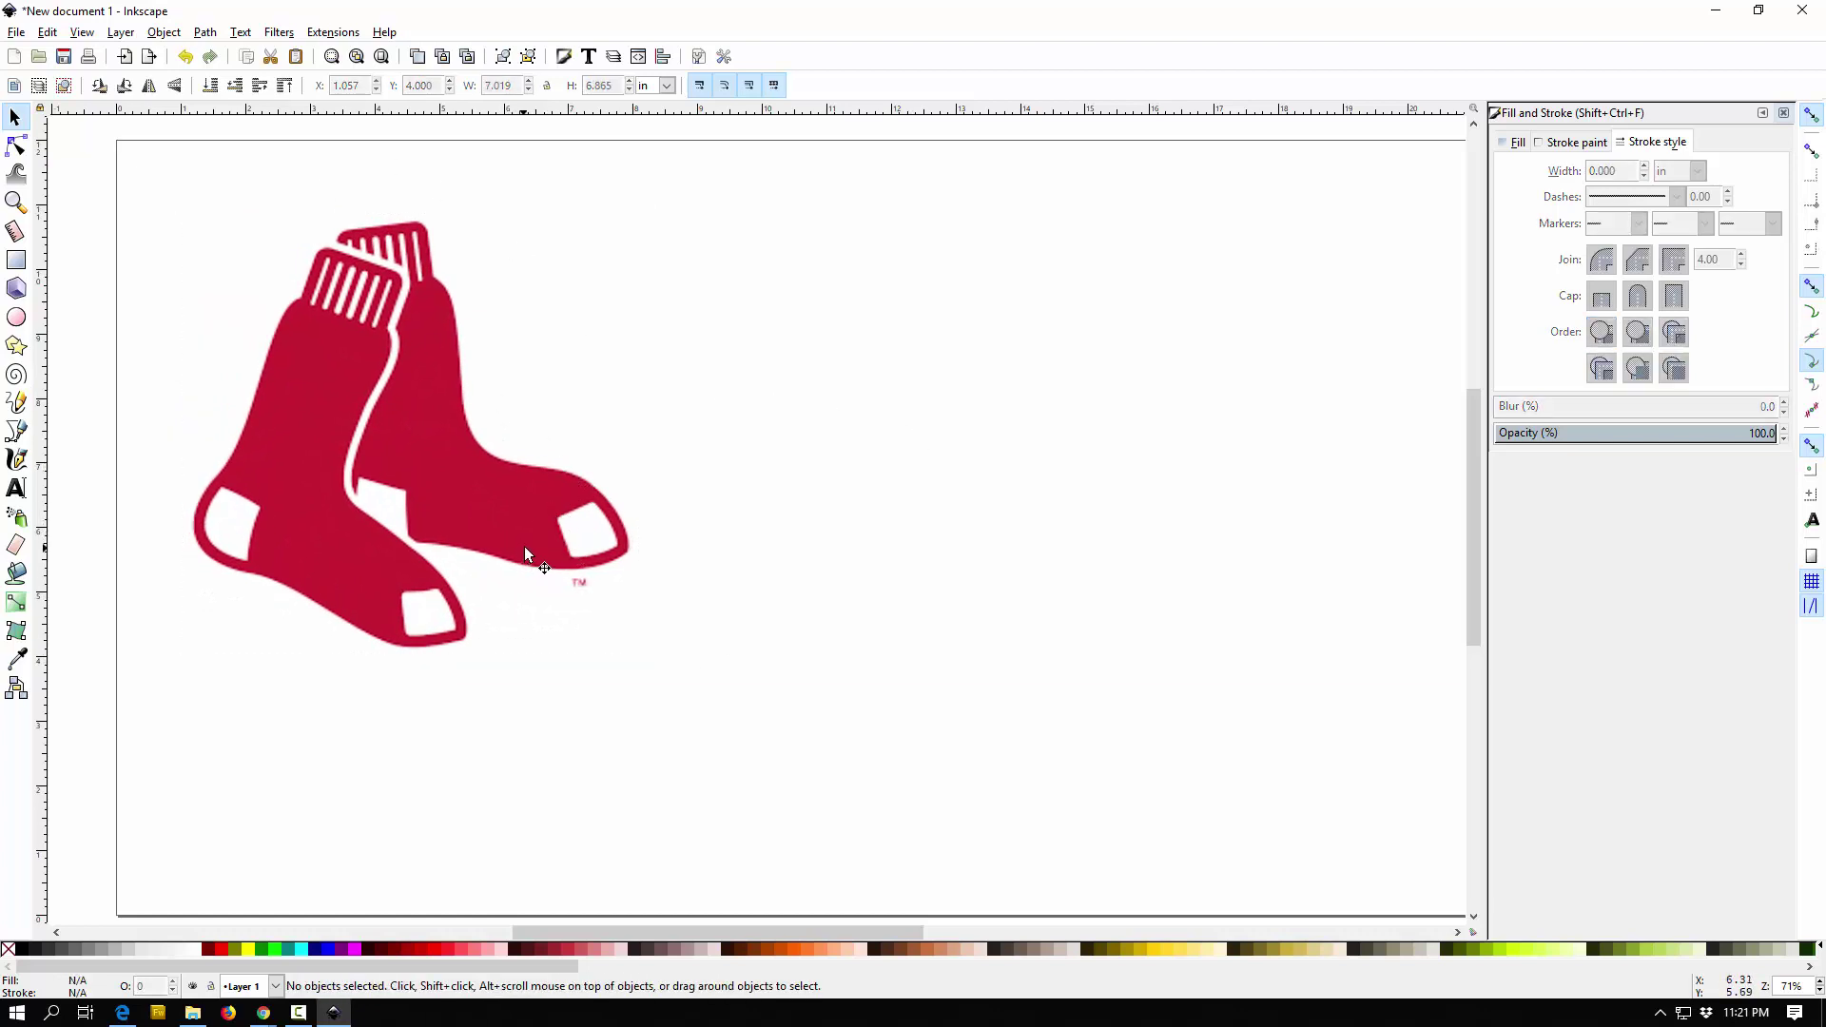
{"action": "scroll", "coordinate": [566, 518], "scroll_direction": "up", "scroll_amount": 11, "text": "ctrl"}
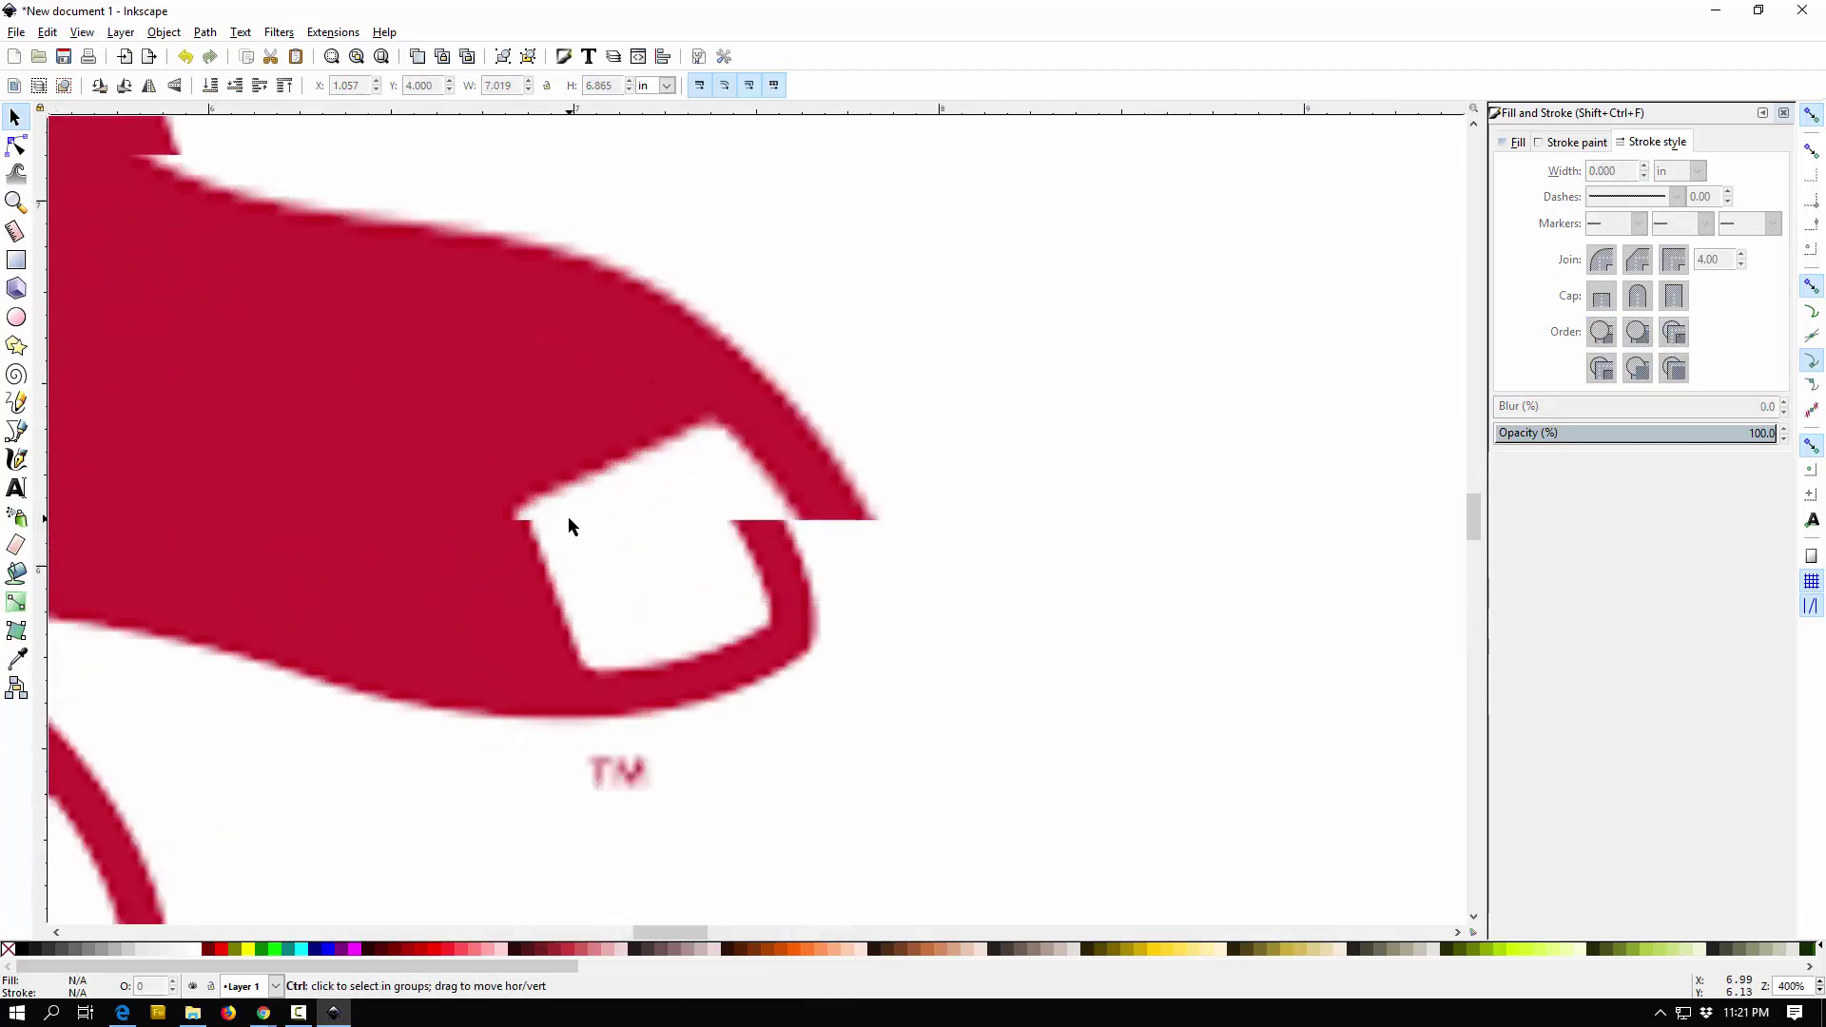
{"action": "scroll", "coordinate": [584, 443], "scroll_direction": "down", "scroll_amount": 5, "text": "ctrl"}
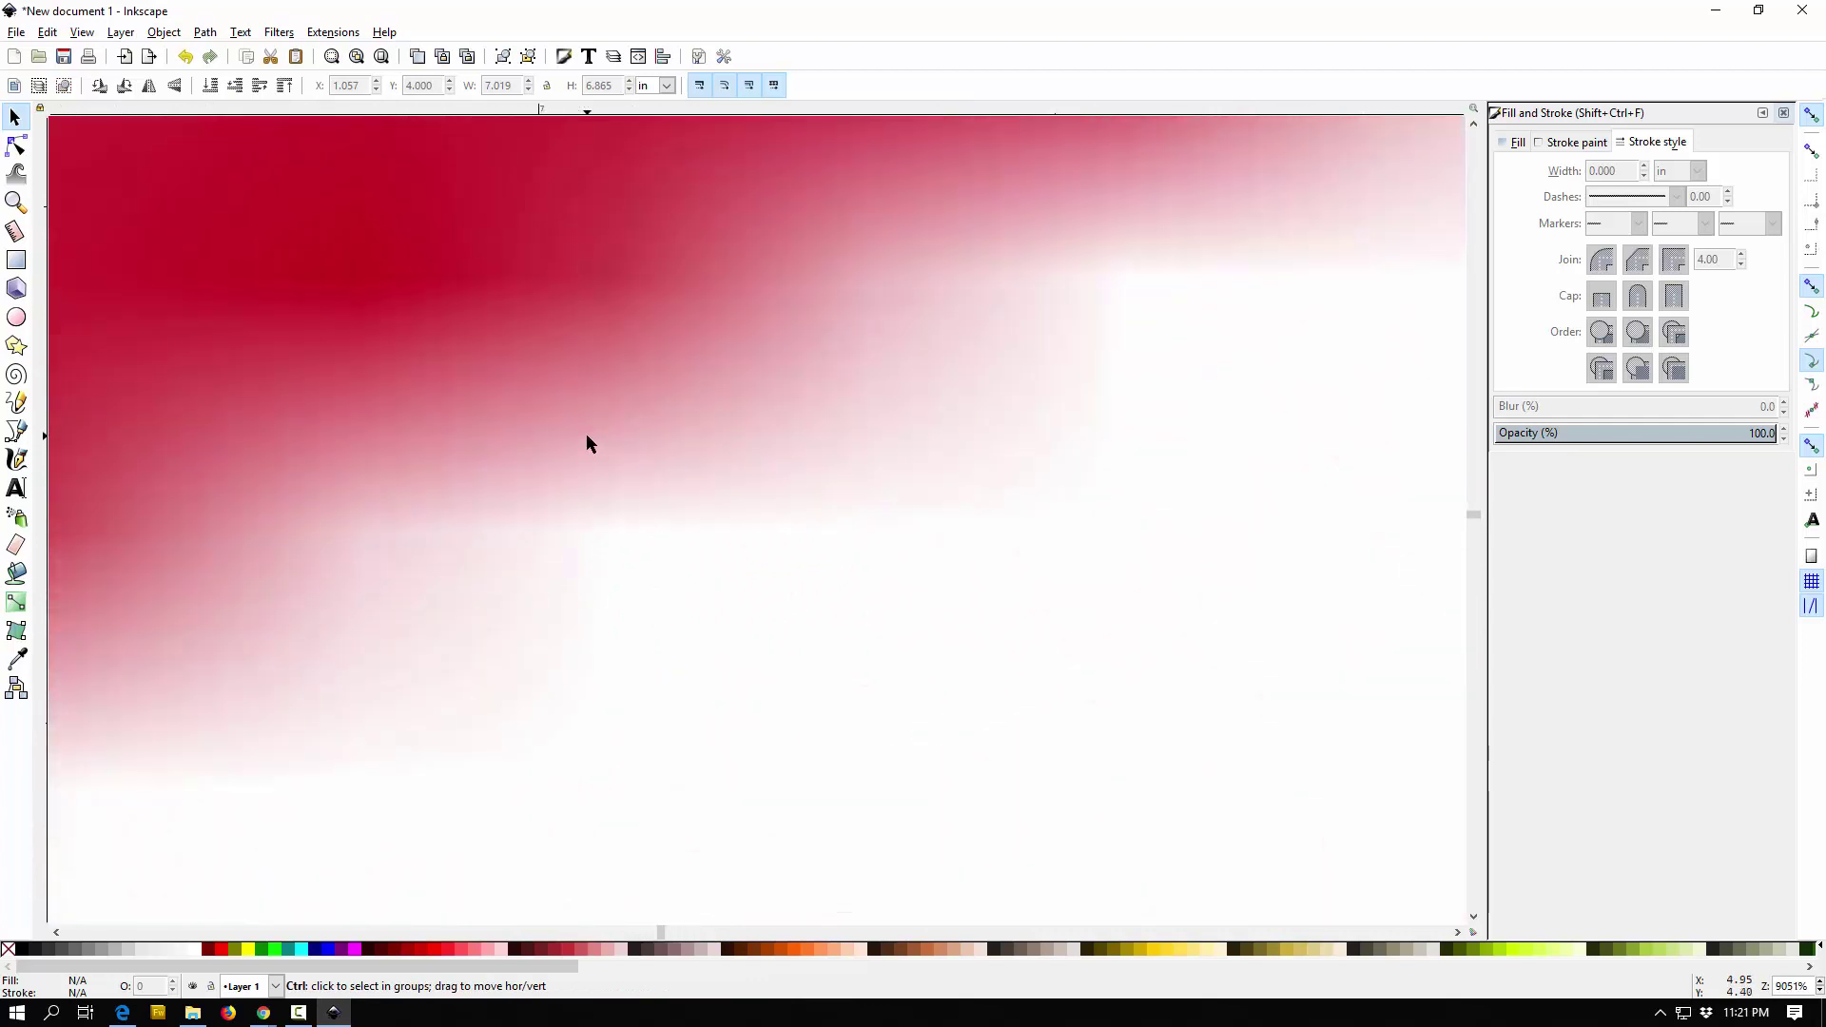
{"action": "scroll", "coordinate": [586, 436], "scroll_direction": "down", "scroll_amount": 7, "text": "ctrl"}
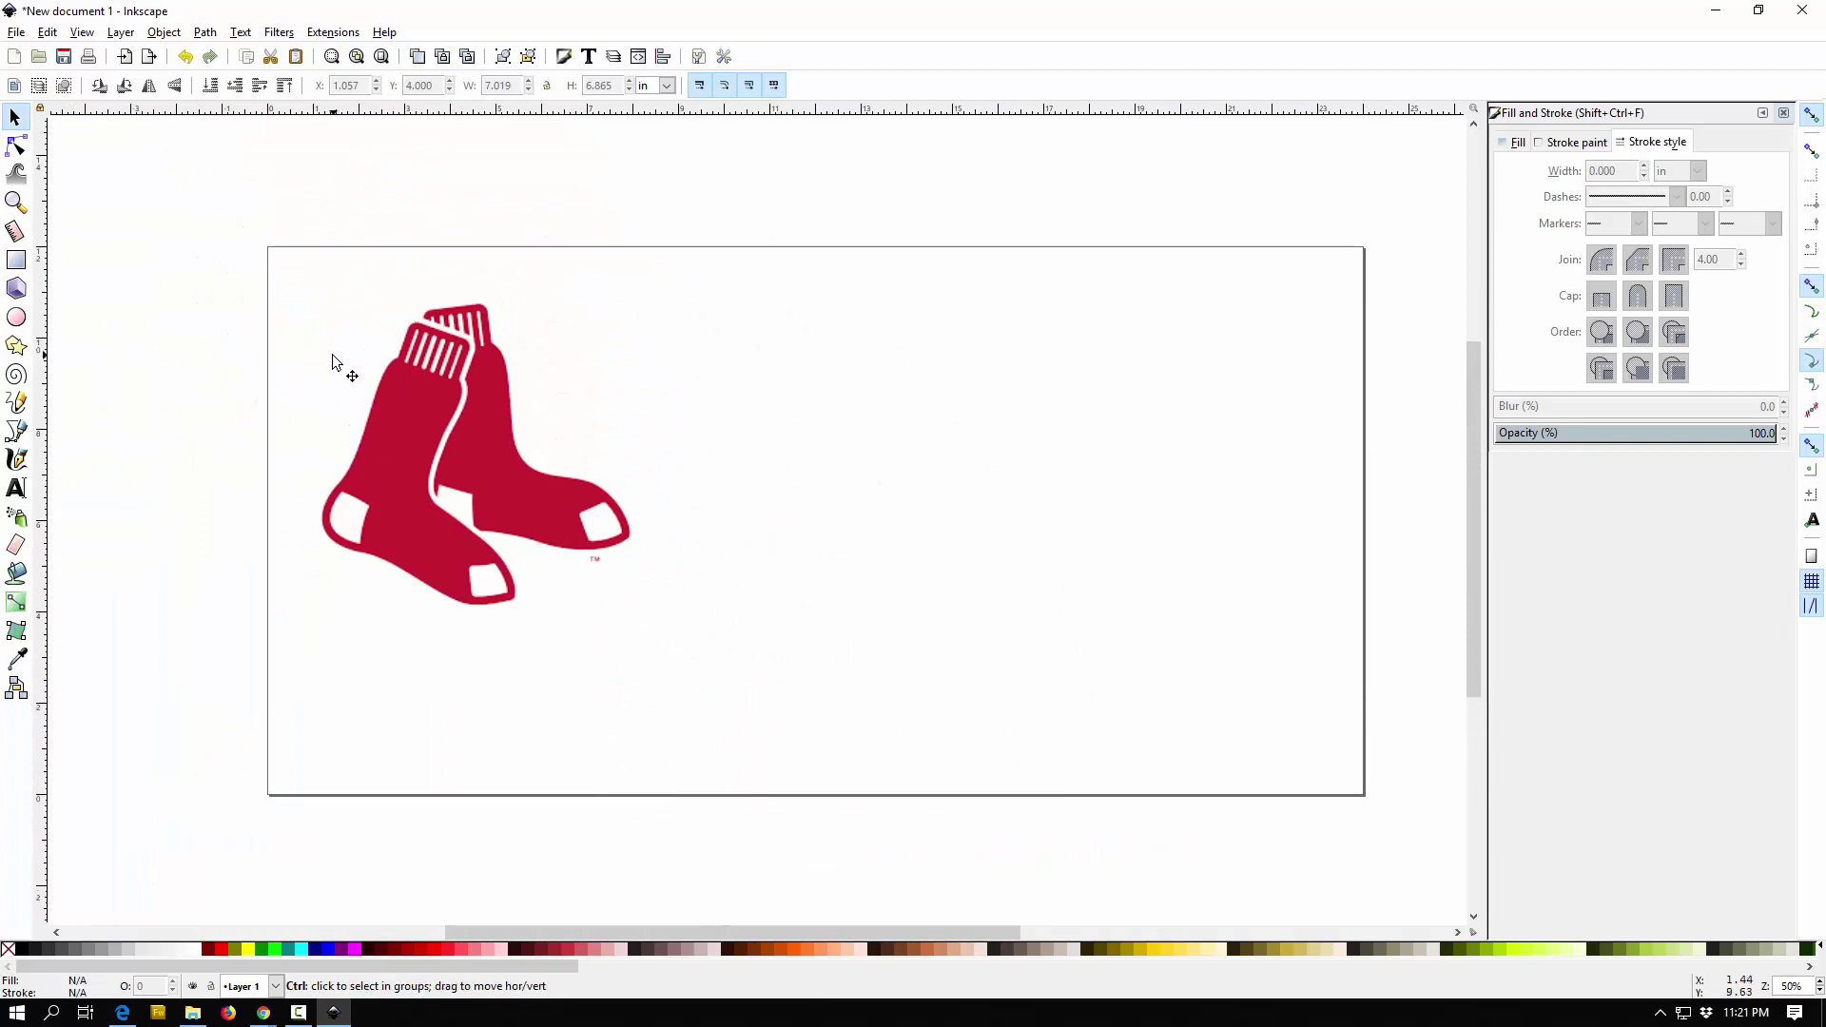
{"action": "scroll", "coordinate": [335, 342], "scroll_direction": "up", "scroll_amount": 2, "text": "ctrl"}
{"action": "scroll", "coordinate": [609, 344], "scroll_direction": "down", "scroll_amount": 2}
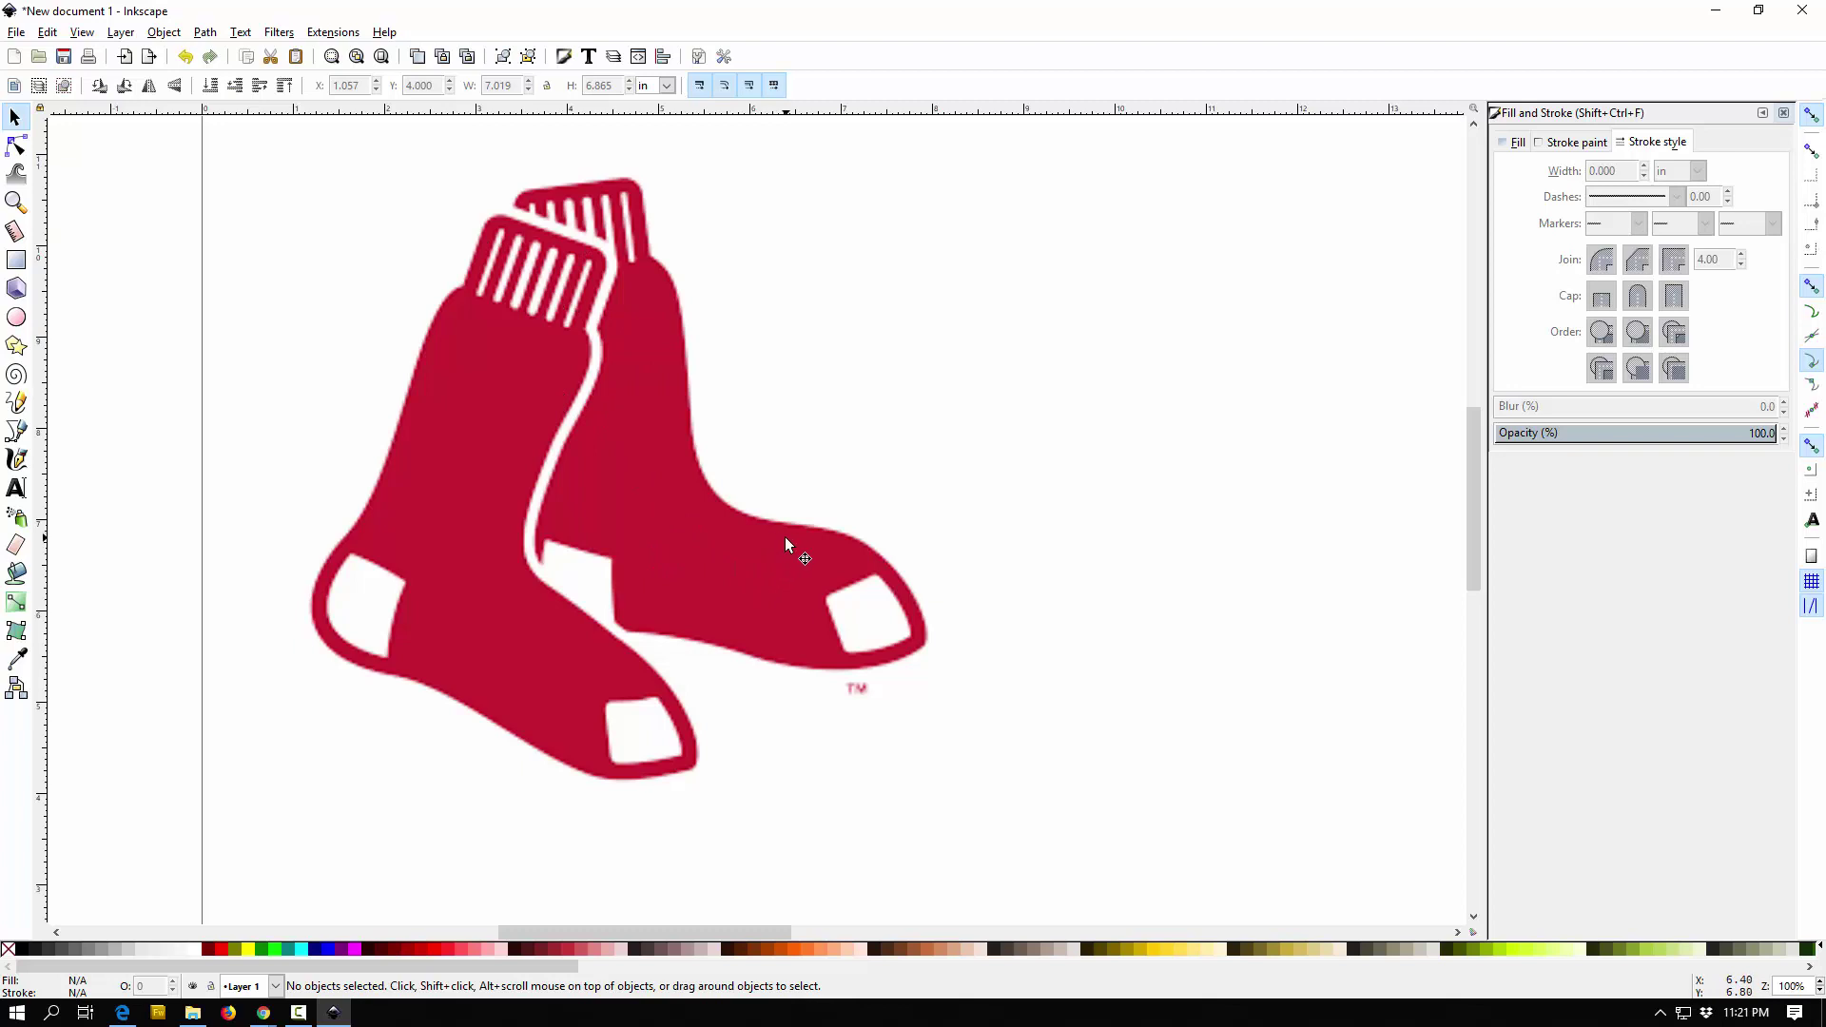
Step: Open Trace Bitmap for the socks image and enable Live Preview at brightness cutoff 0.450
{"action": "left_click", "coordinate": [552, 419]}
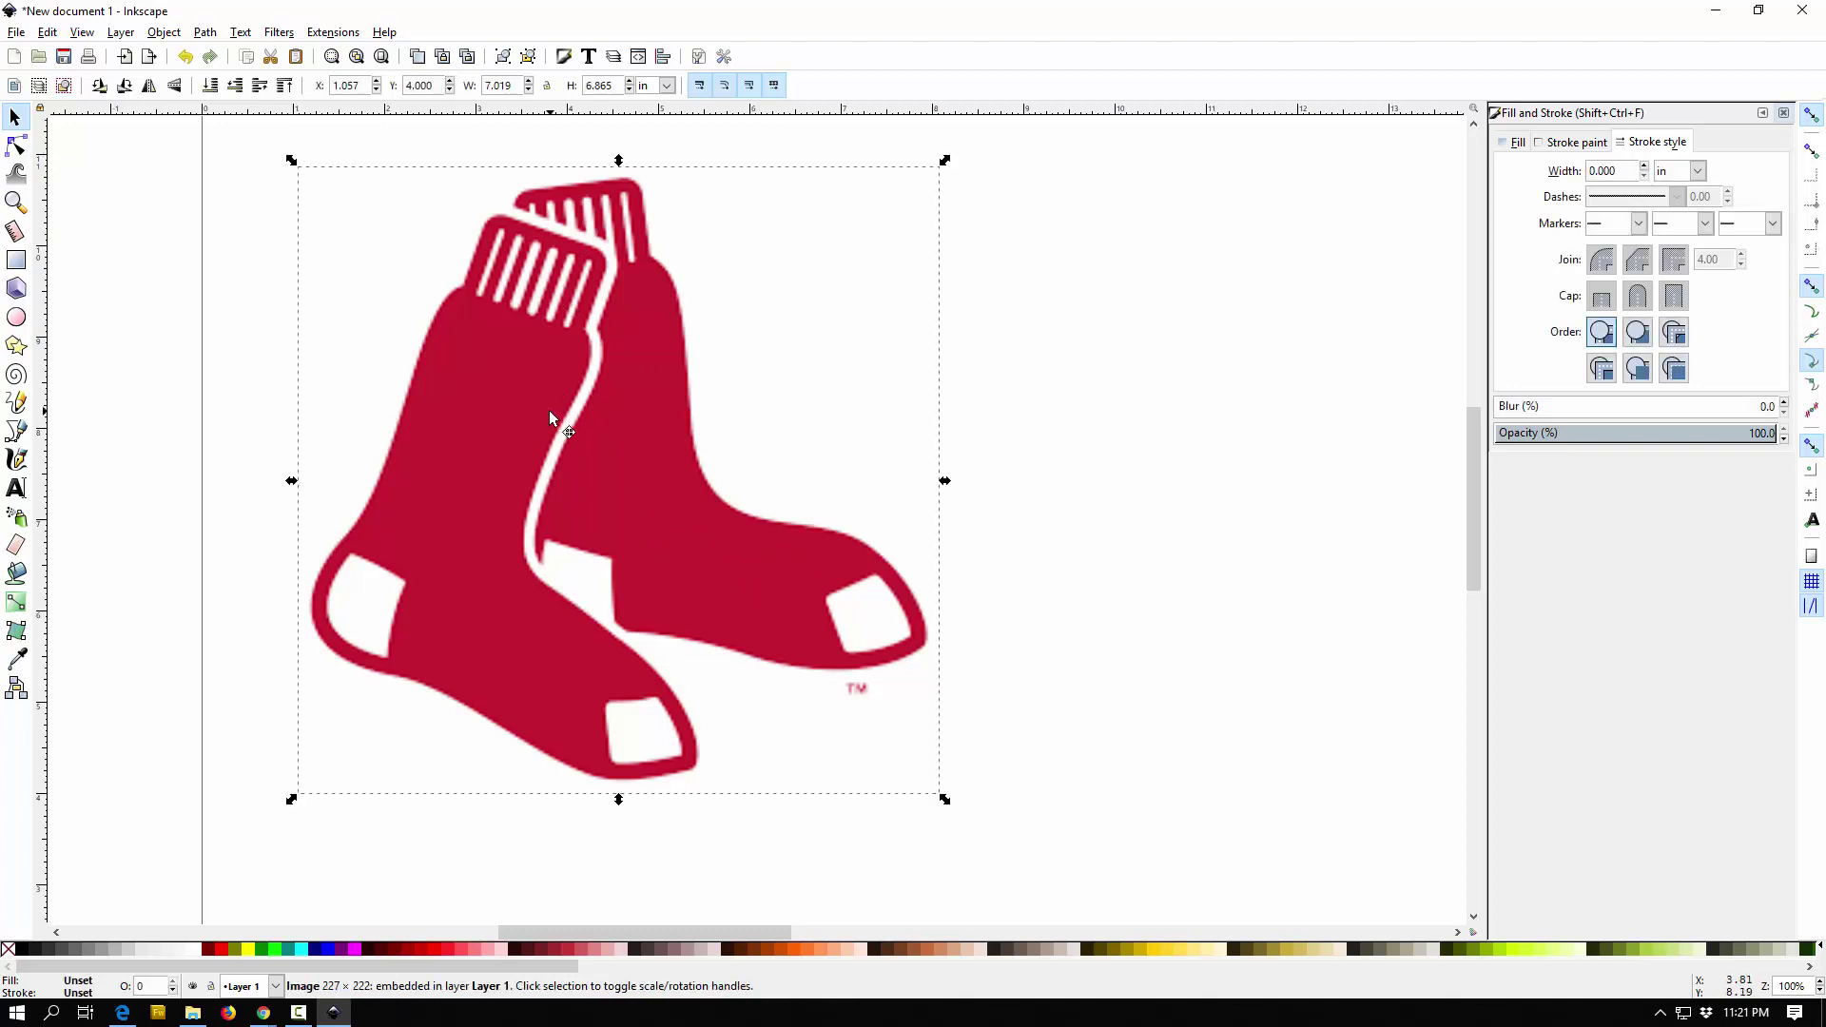
{"action": "left_click", "coordinate": [205, 33]}
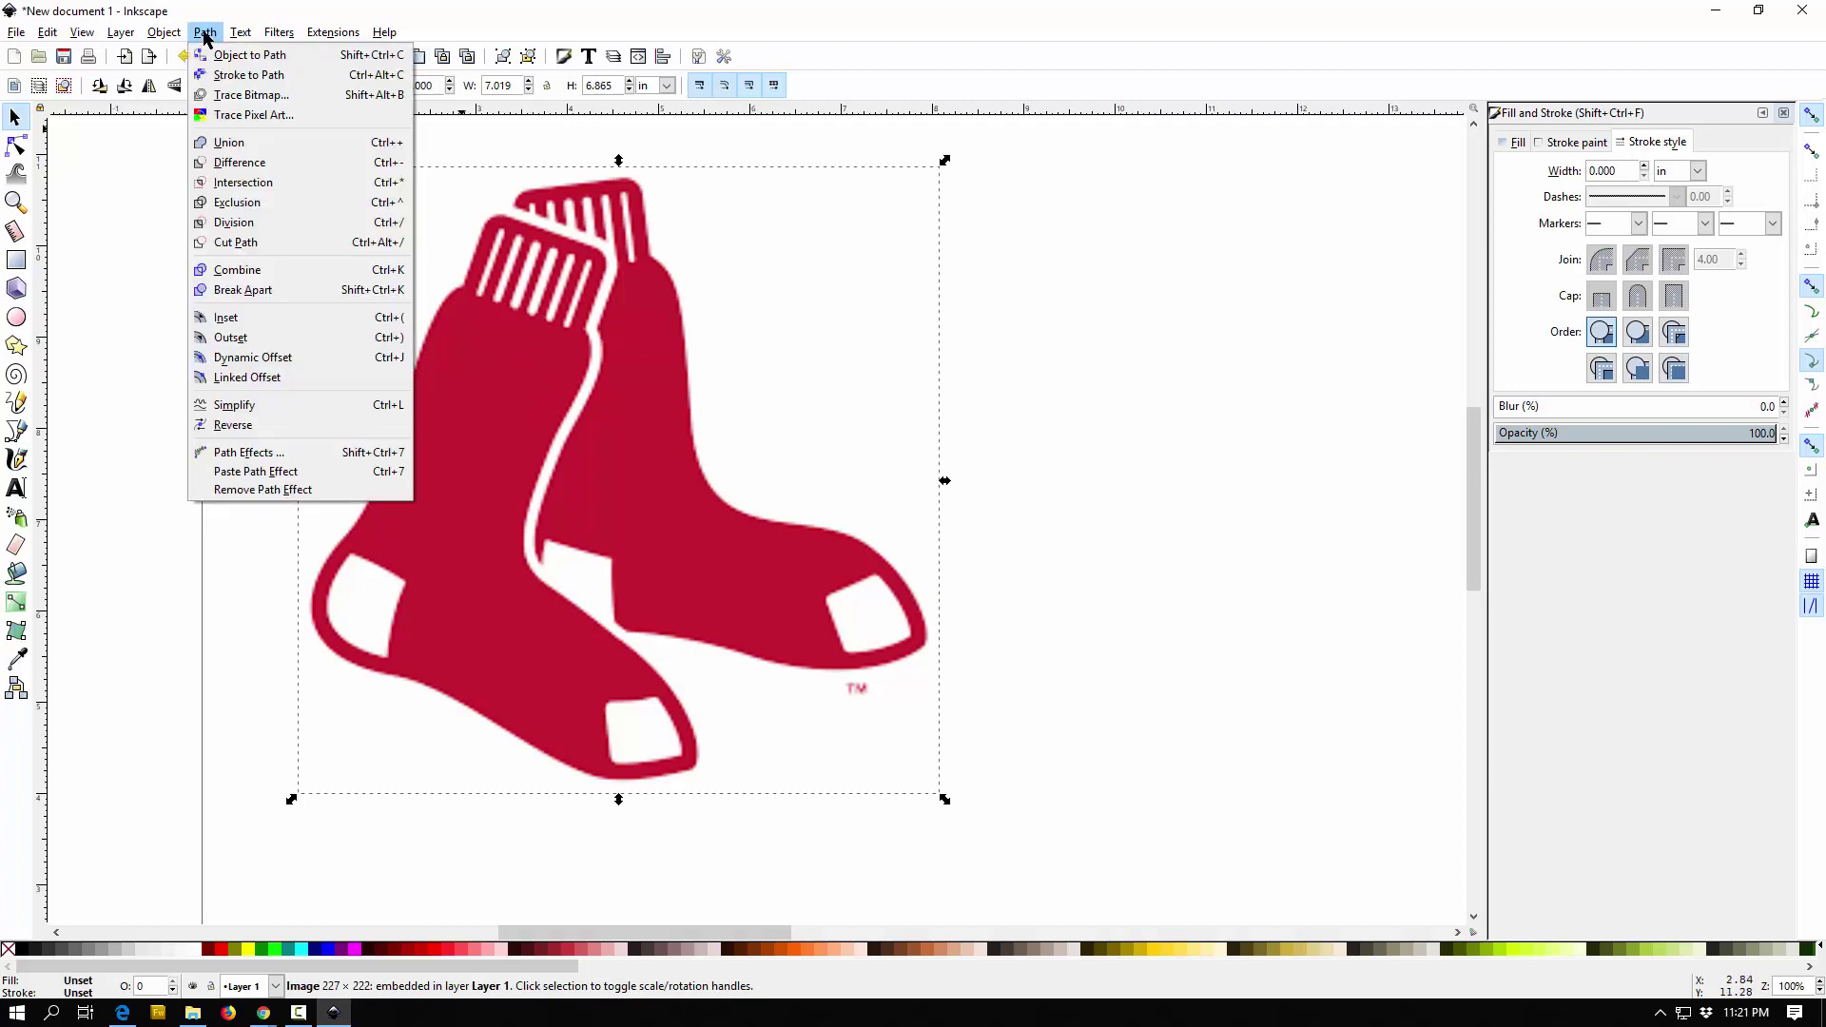
{"action": "left_click", "coordinate": [243, 95]}
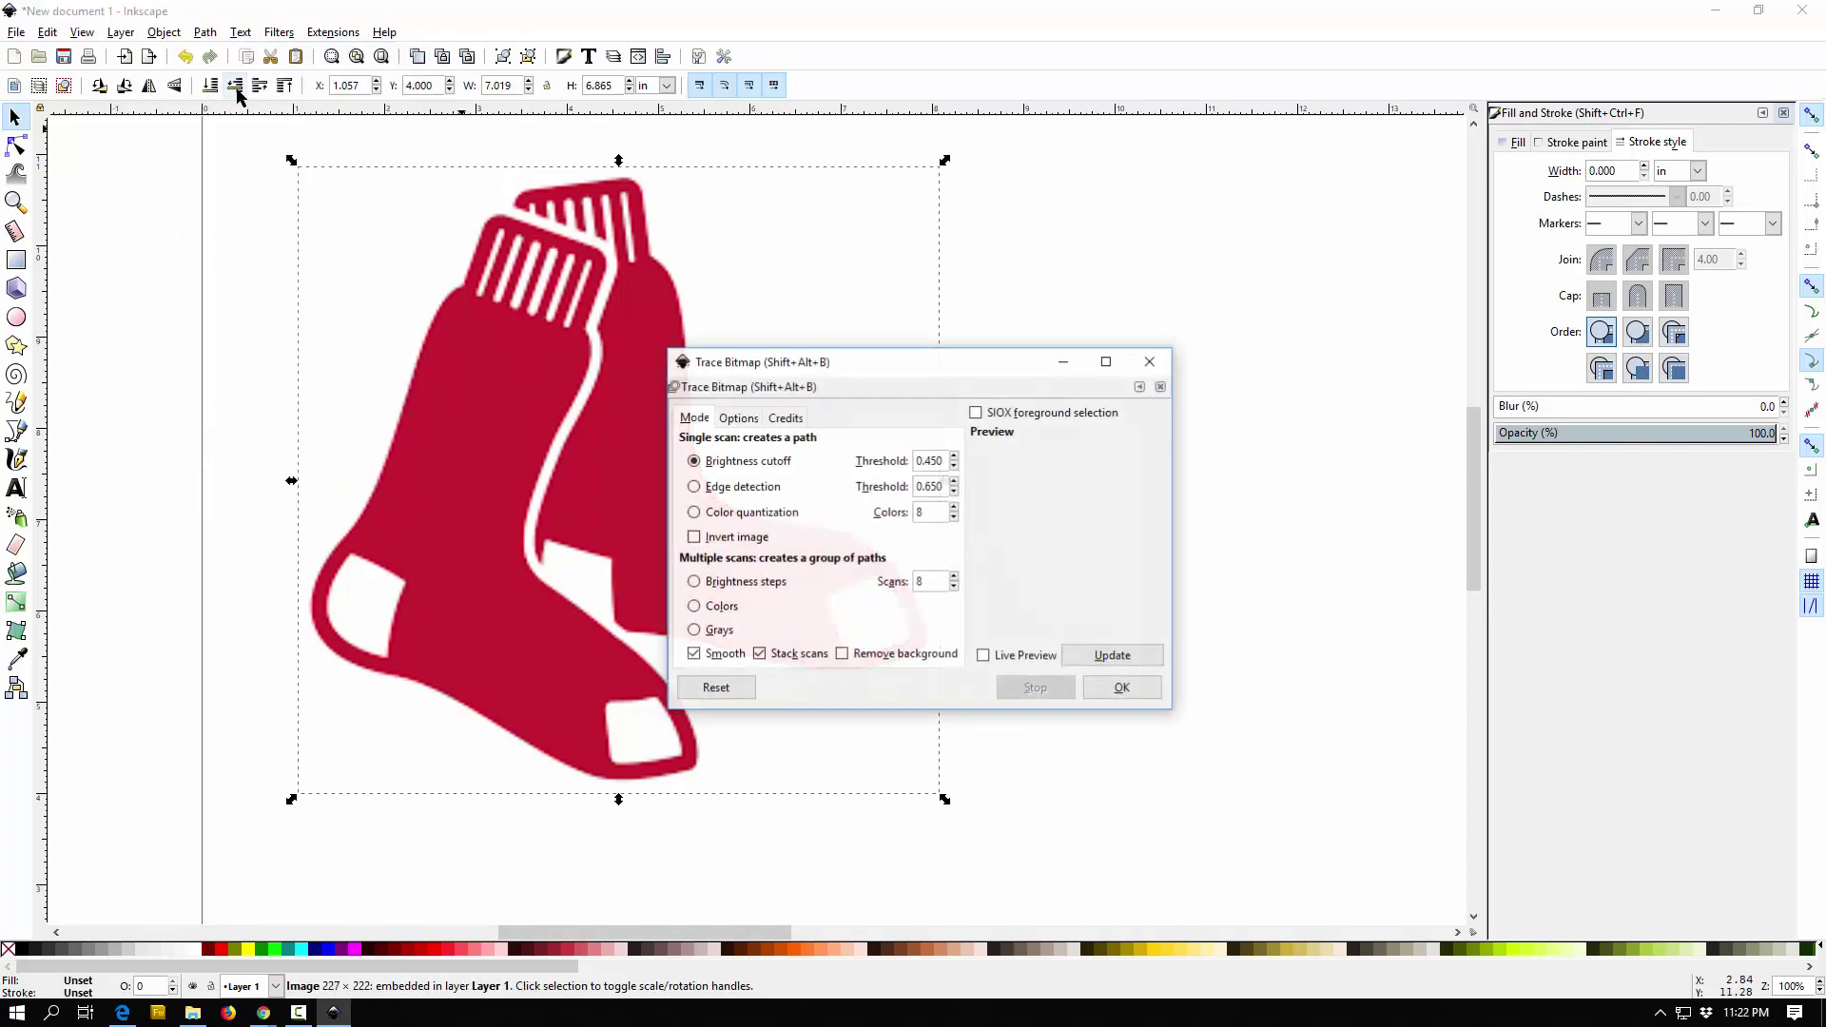
{"action": "left_click_drag", "start_coordinate": [782, 362], "coordinate": [1112, 193]}
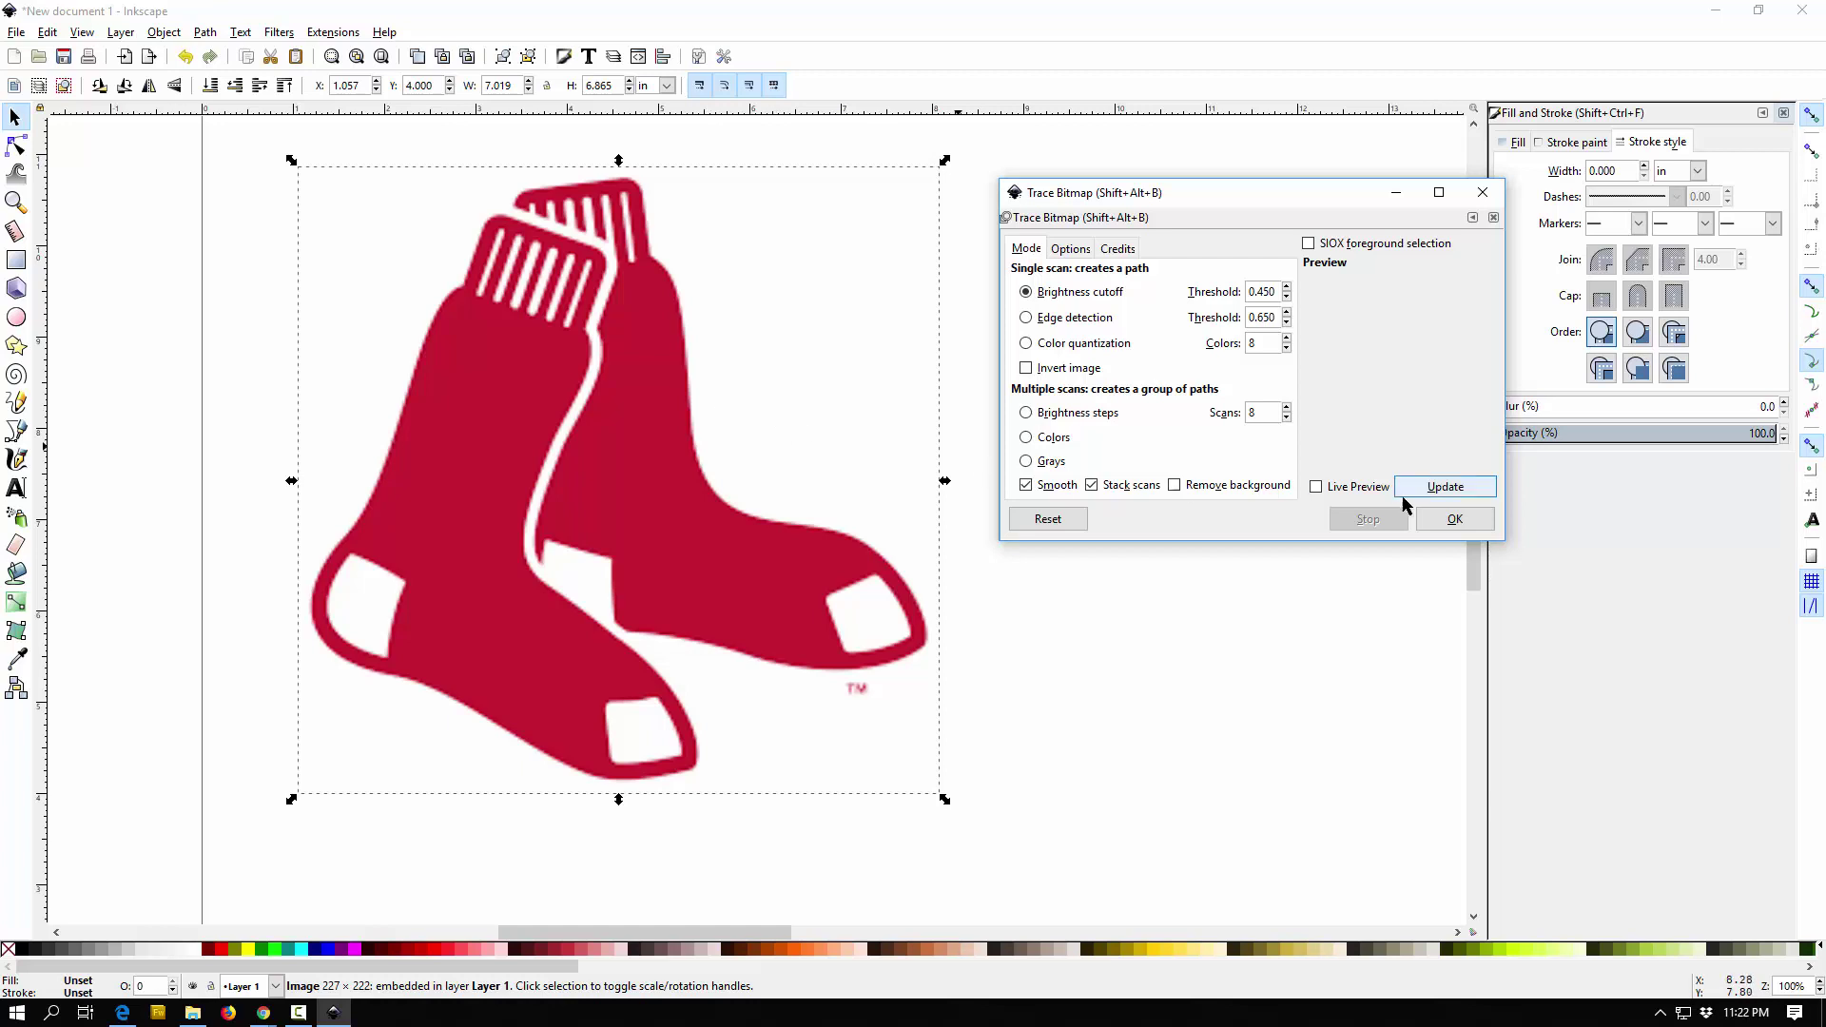
{"action": "left_click", "coordinate": [1316, 488]}
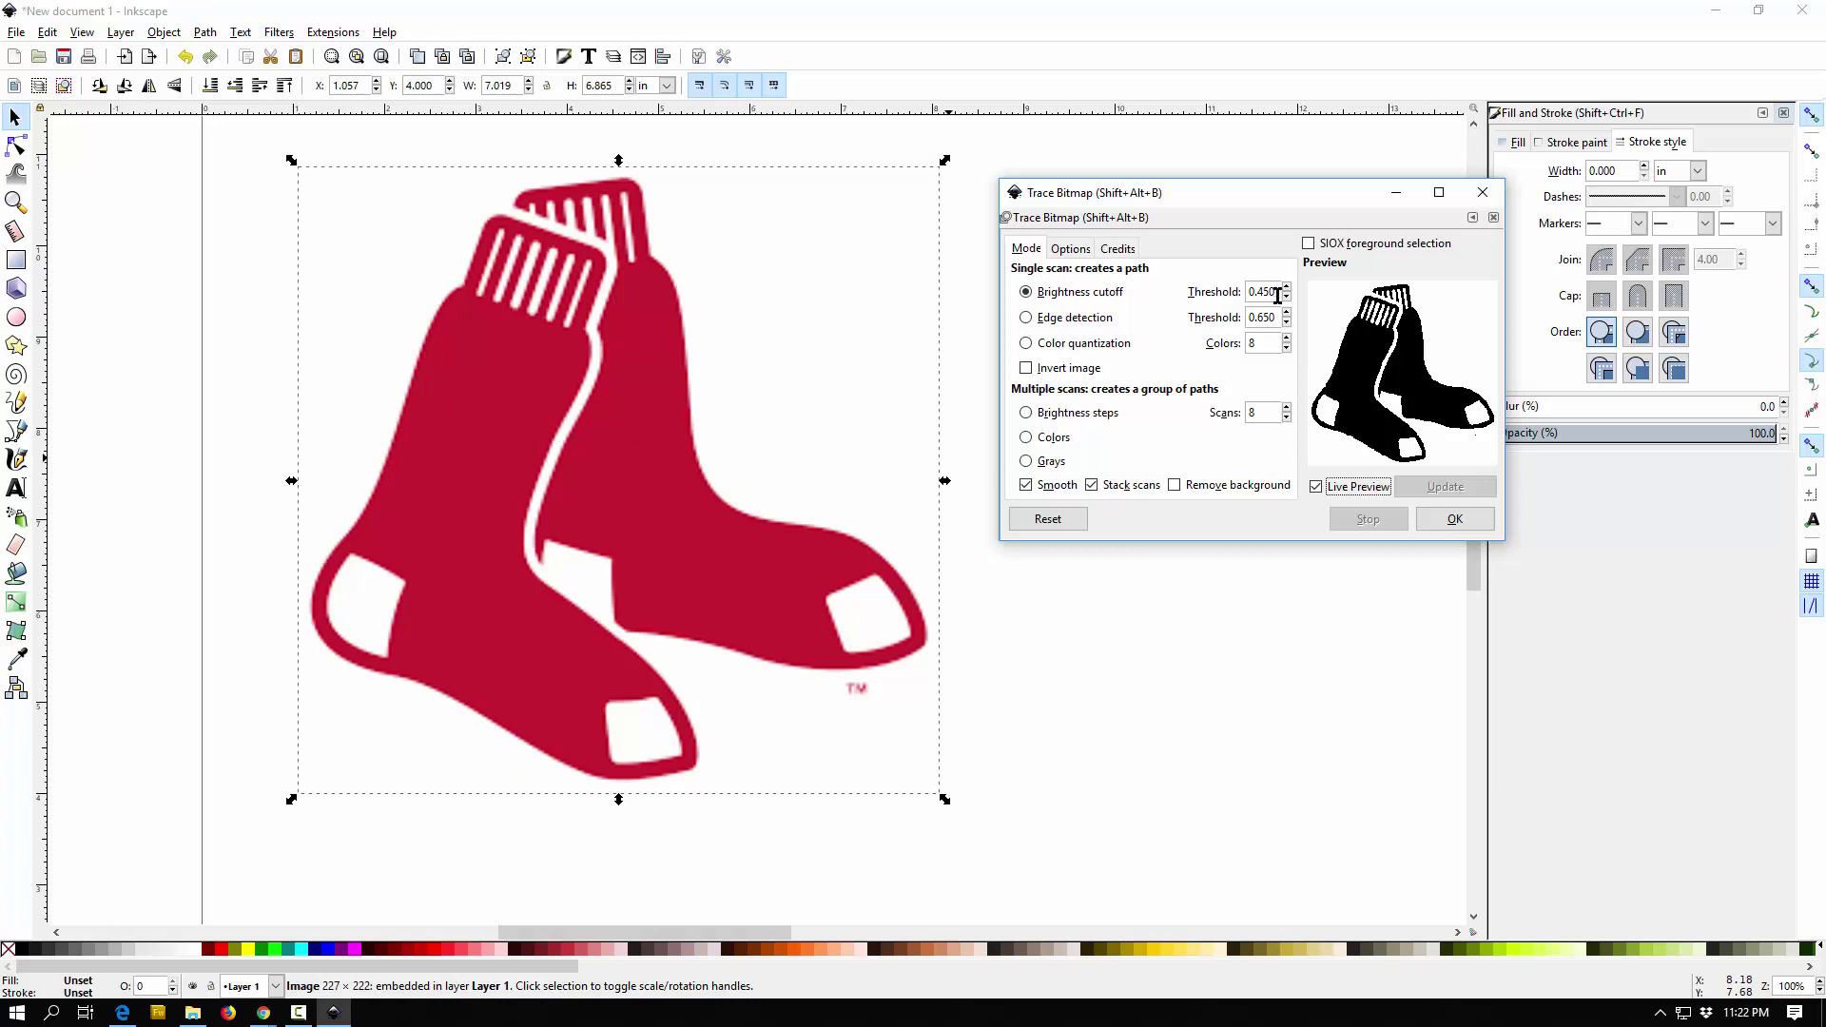
Step: Create the black traced socks vector and drag it off the red bitmap
{"action": "left_click", "coordinate": [1443, 520]}
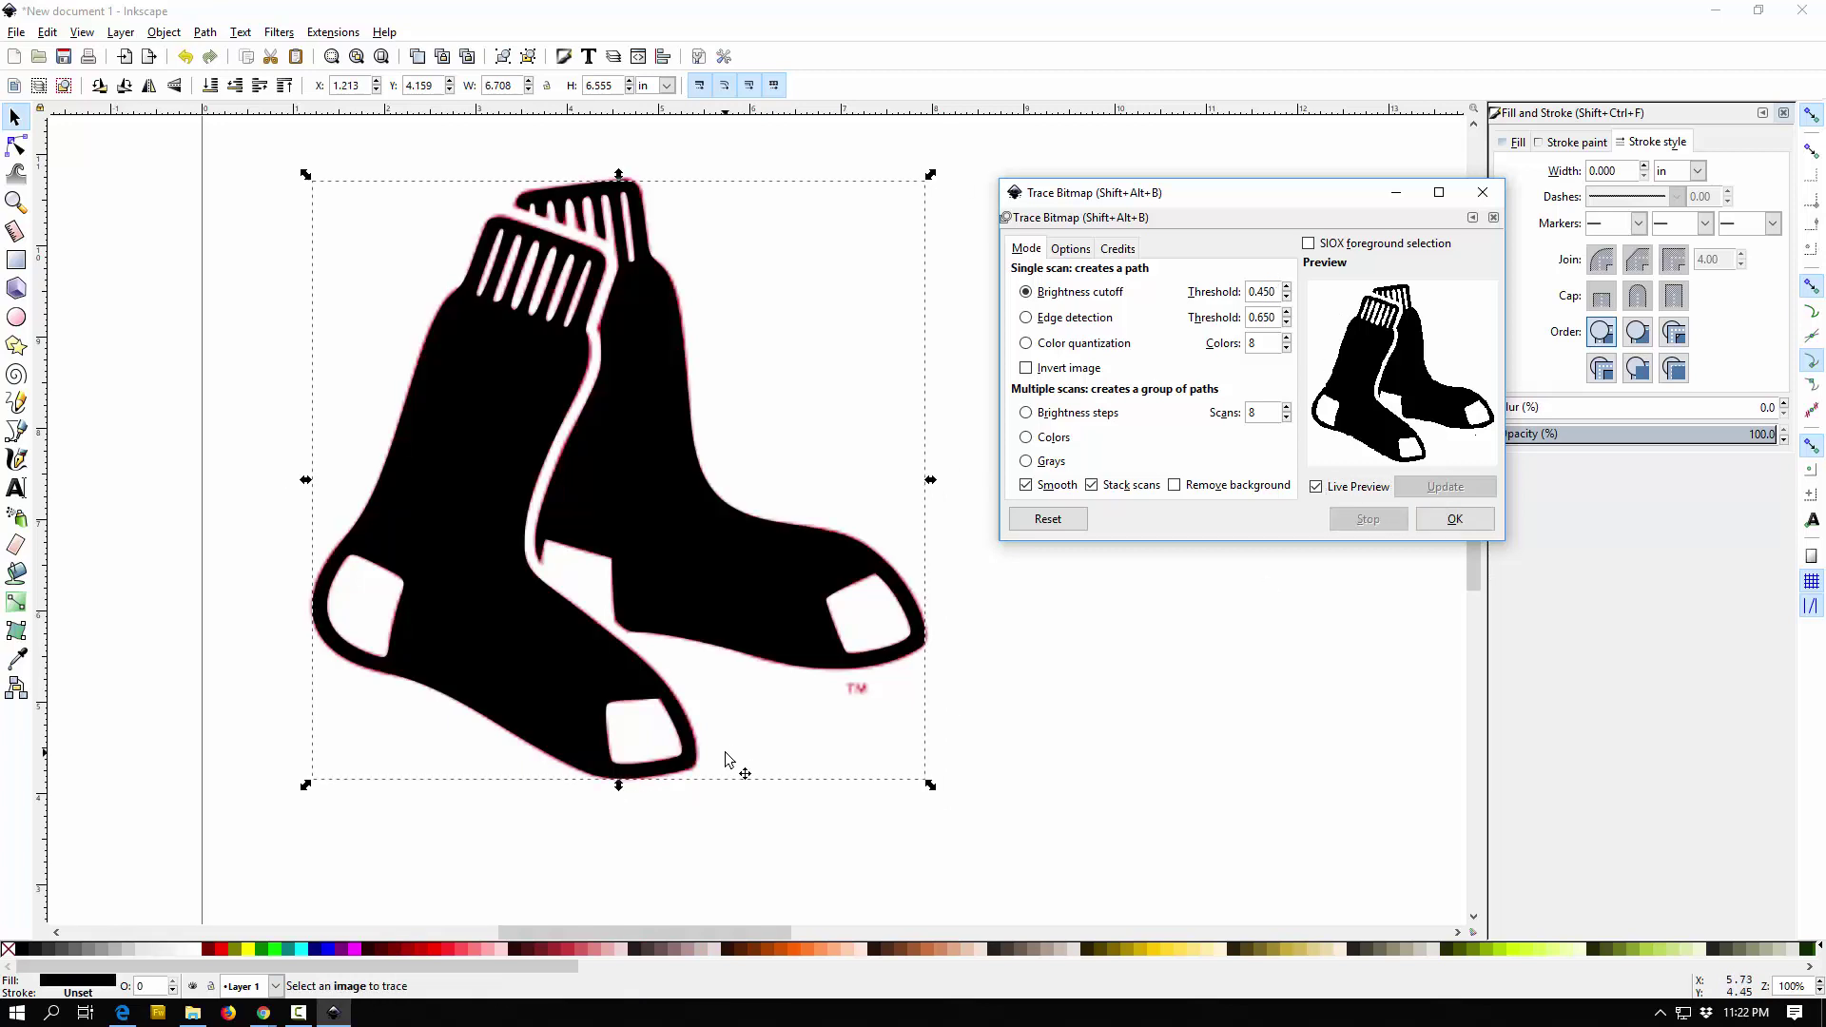
{"action": "left_click", "coordinate": [1483, 193]}
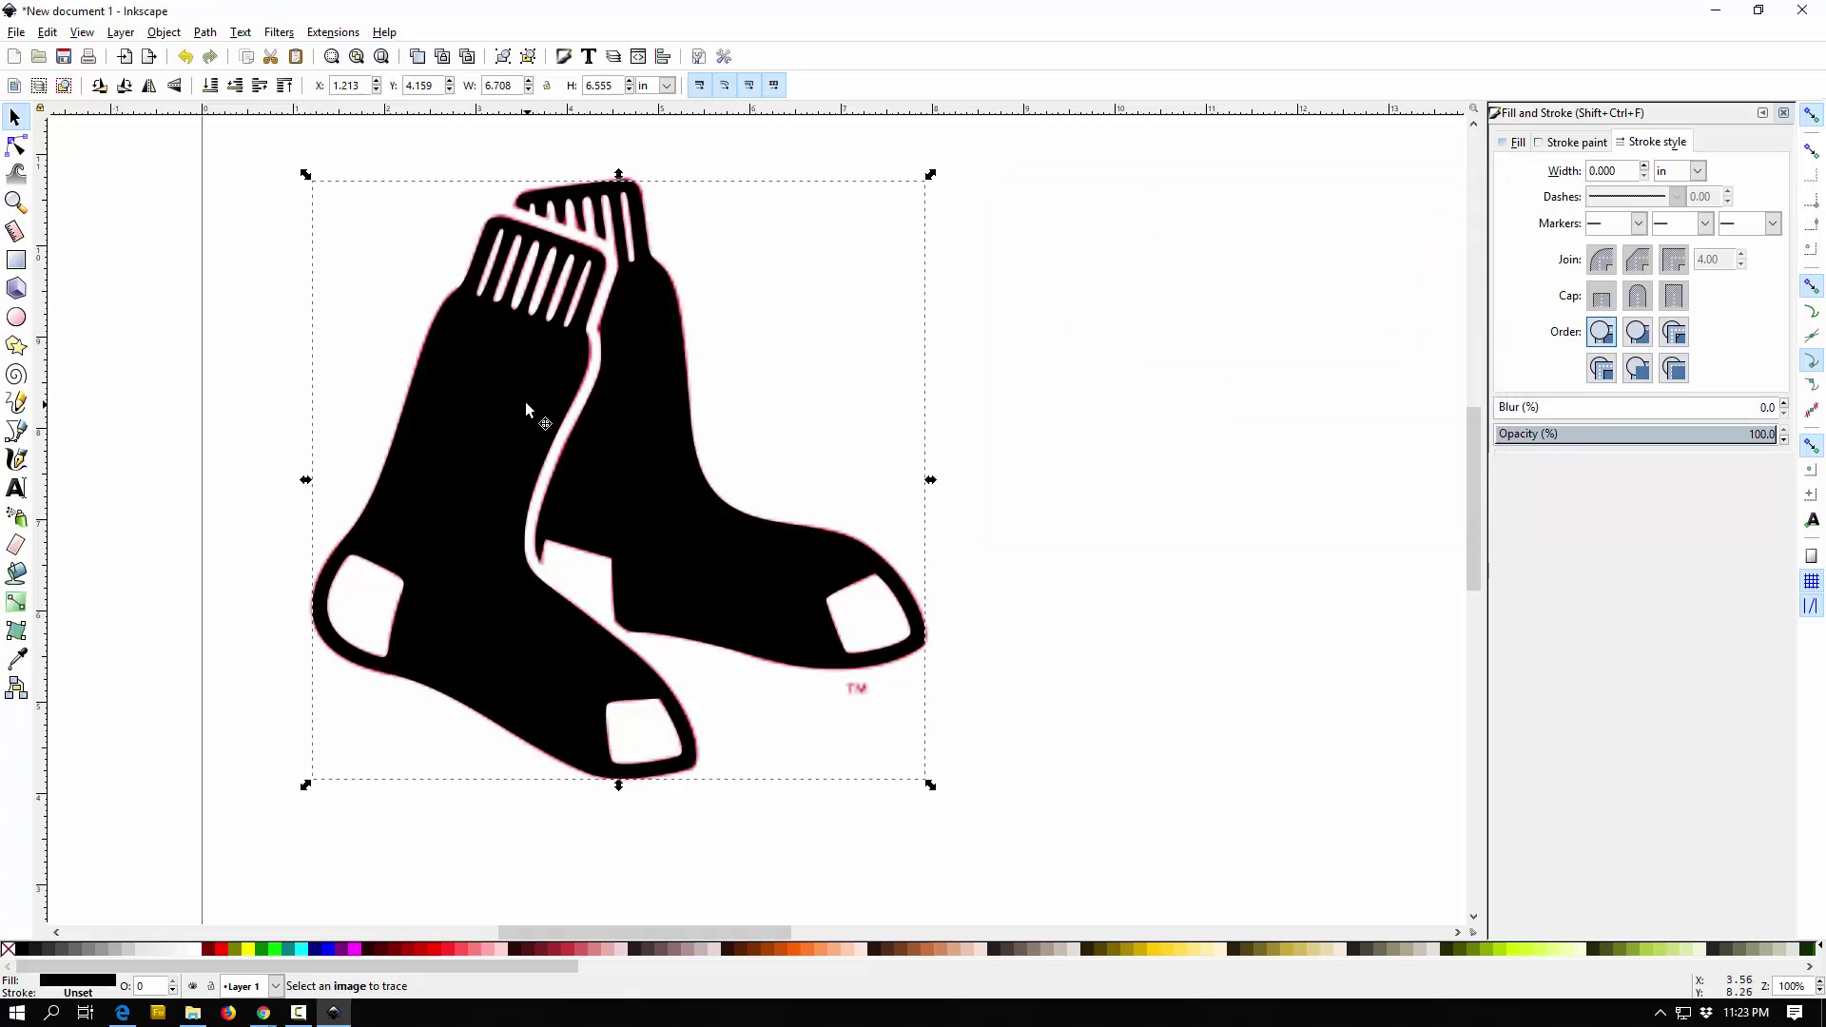
{"action": "mouse_move", "coordinate": [530, 408]}
{"action": "left_mouse_down"}
{"action": "mouse_move", "coordinate": [886, 427]}
{"action": "mouse_move", "coordinate": [1199, 396]}
{"action": "mouse_move", "coordinate": [892, 410]}
{"action": "left_mouse_up"}
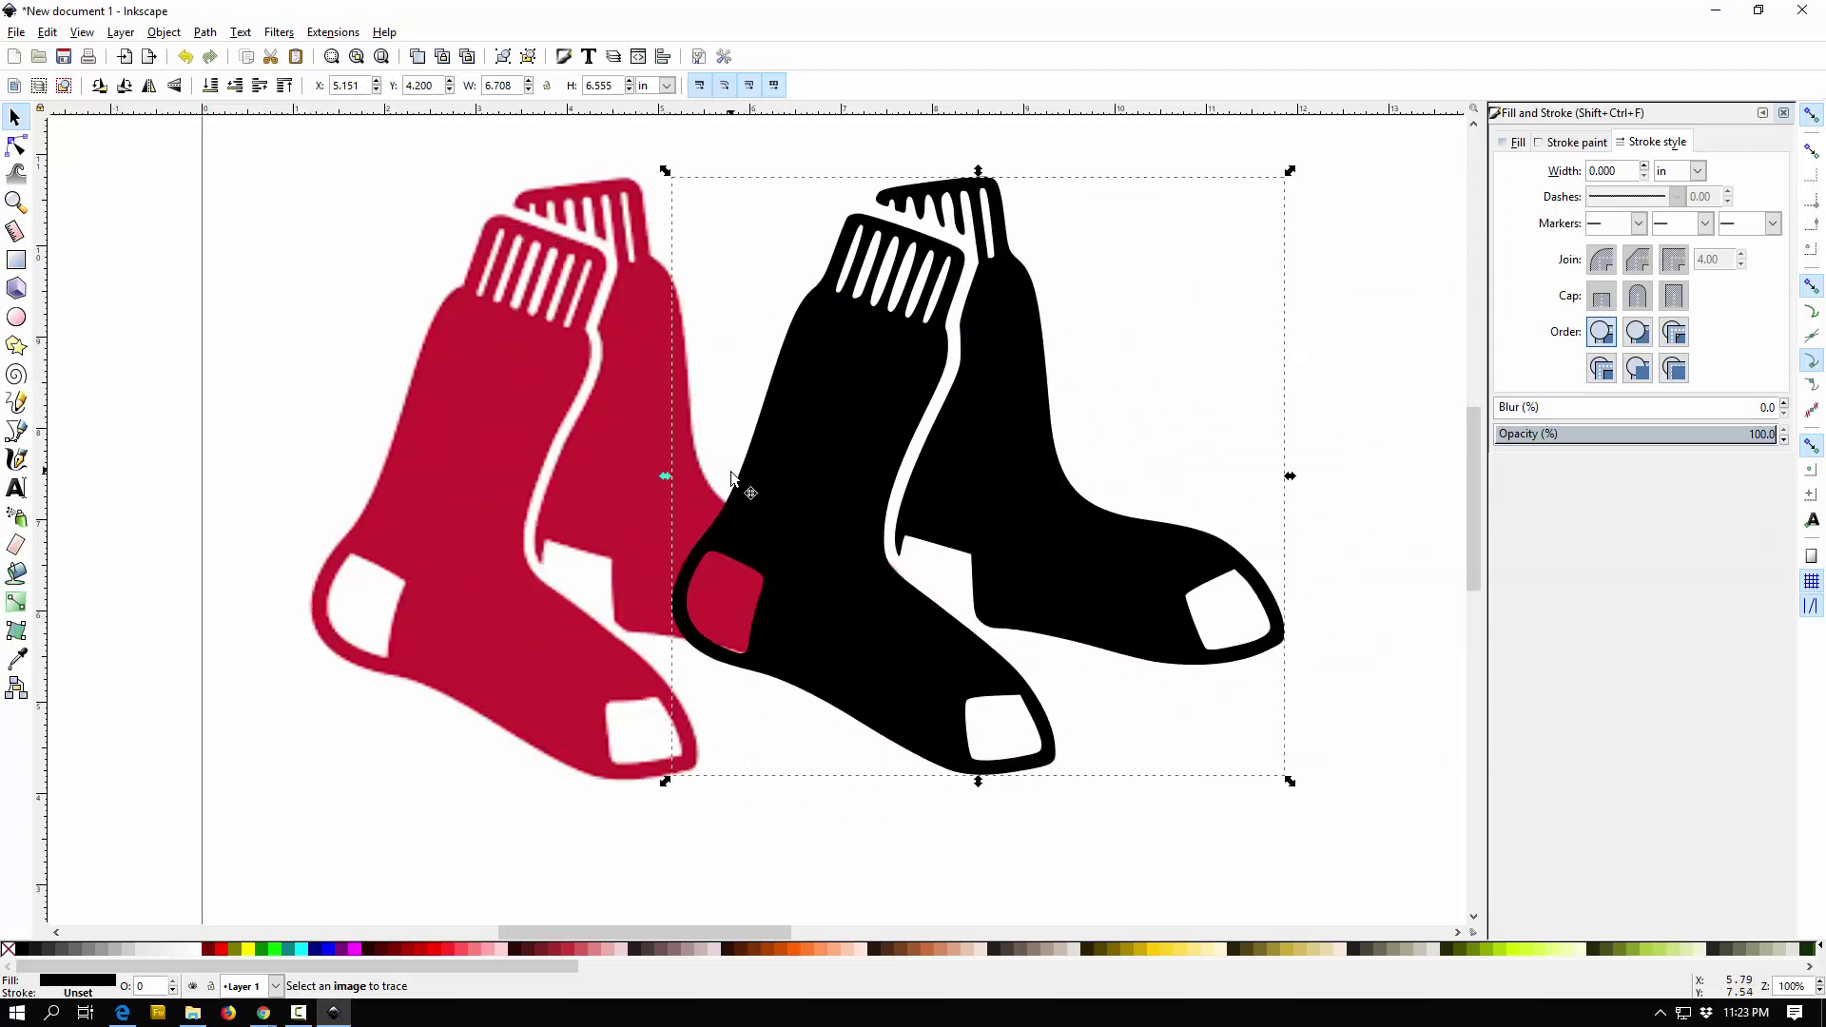
Step: Place the black socks beside the original and delete the red socks bitmap
{"action": "scroll", "coordinate": [731, 470], "scroll_direction": "up", "scroll_amount": 5}
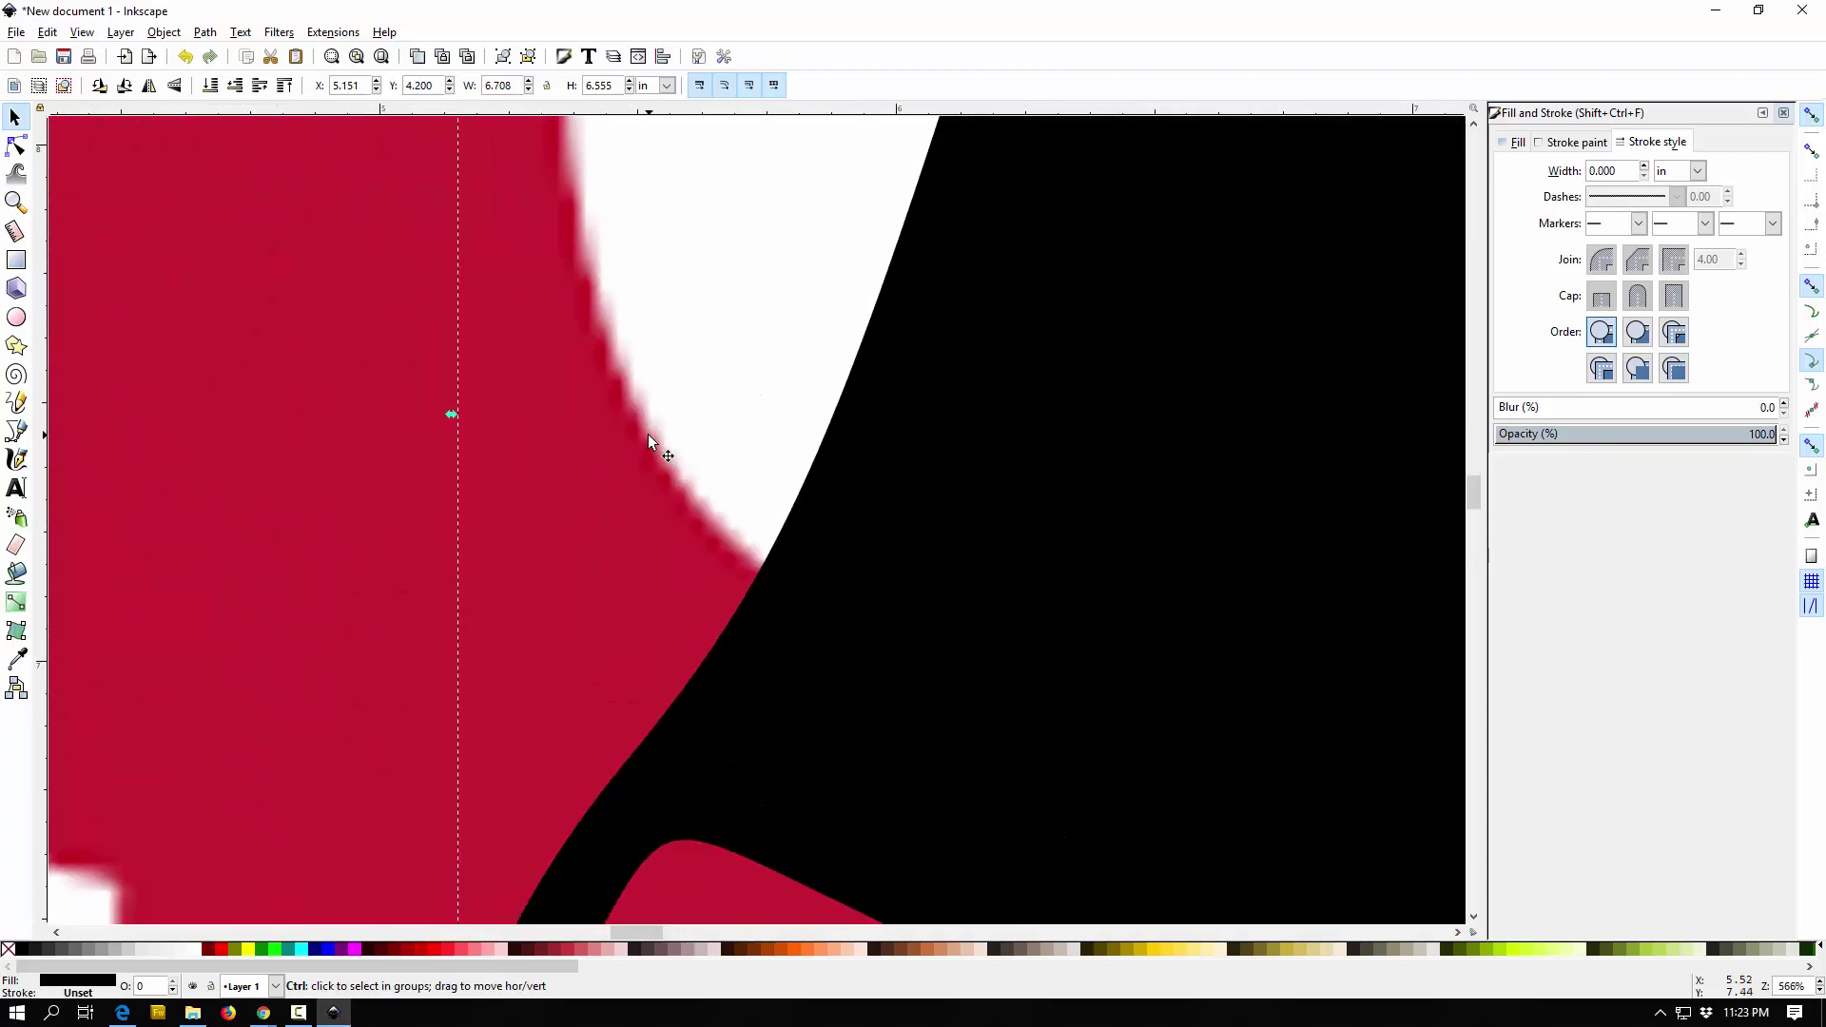
{"action": "scroll", "coordinate": [820, 540], "scroll_direction": "up", "scroll_amount": 3}
{"action": "scroll", "coordinate": [758, 517], "scroll_direction": "down", "scroll_amount": 3}
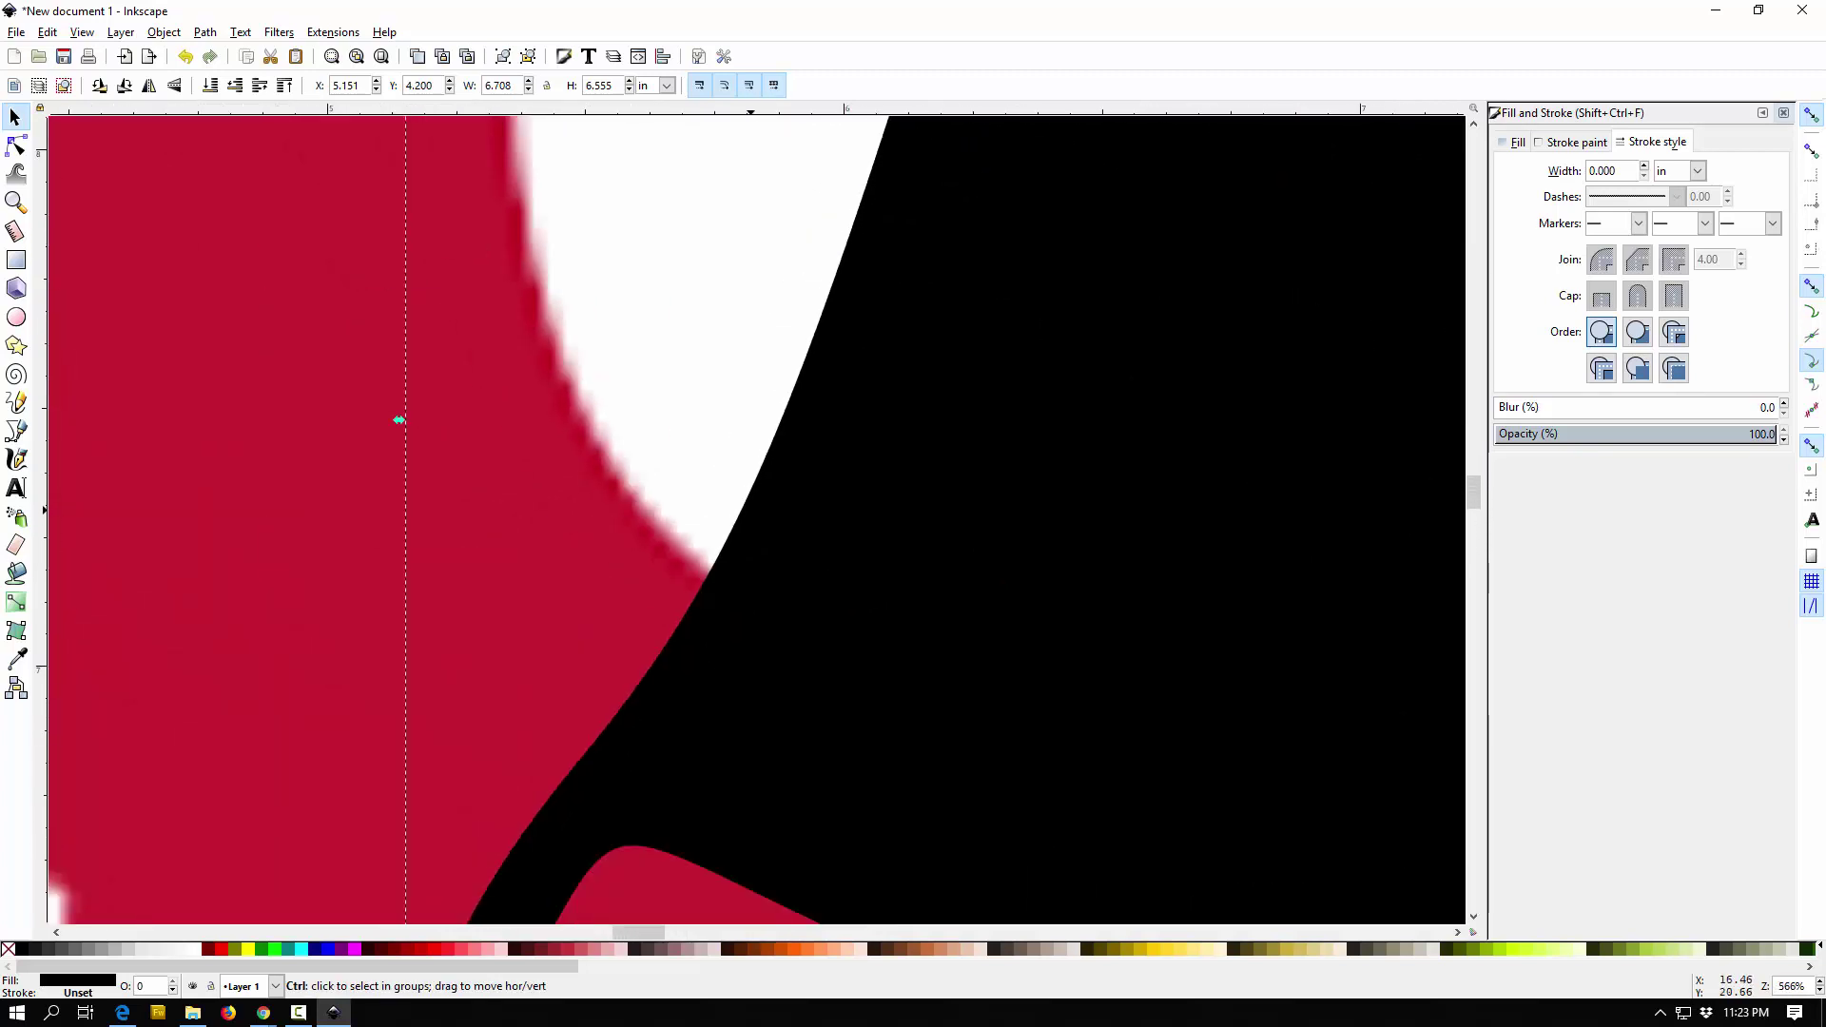
{"action": "scroll", "coordinate": [399, 419], "scroll_direction": "down", "scroll_amount": 6}
{"action": "left_click_drag", "start_coordinate": [844, 489], "coordinate": [1127, 458]}
{"action": "left_click", "coordinate": [612, 426]}
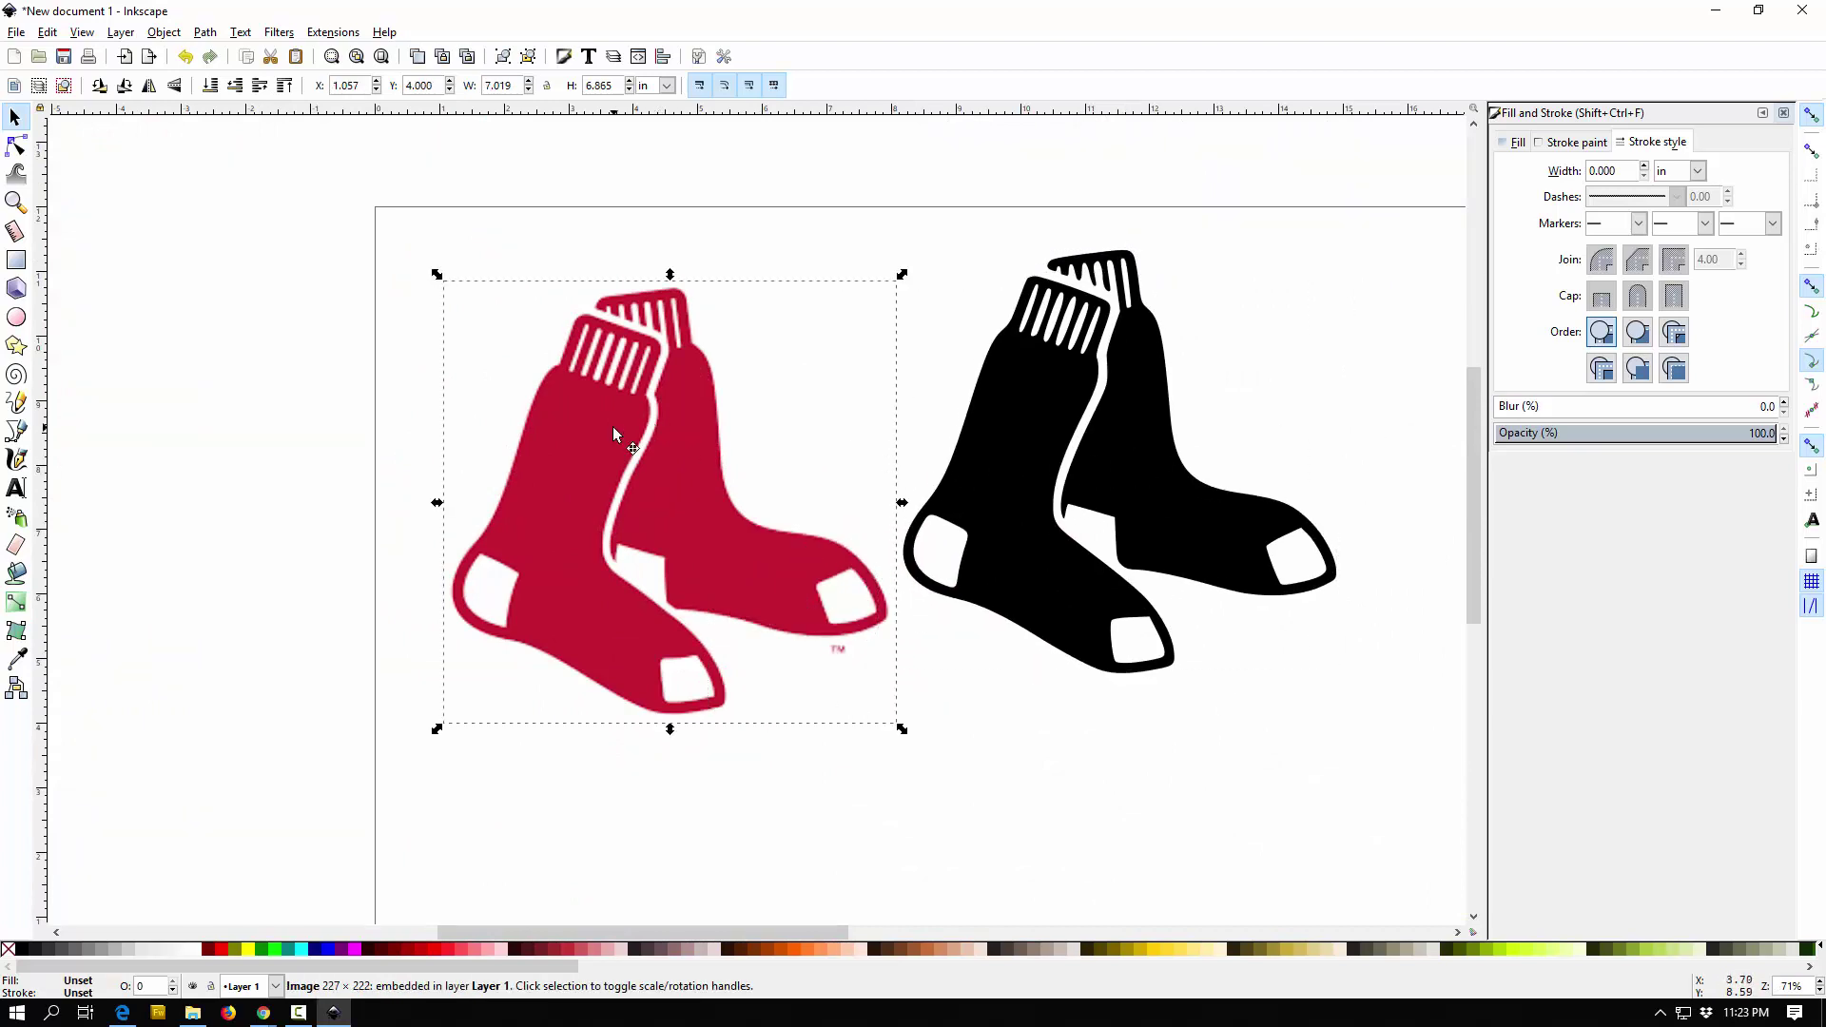
{"action": "key", "text": "Delete"}
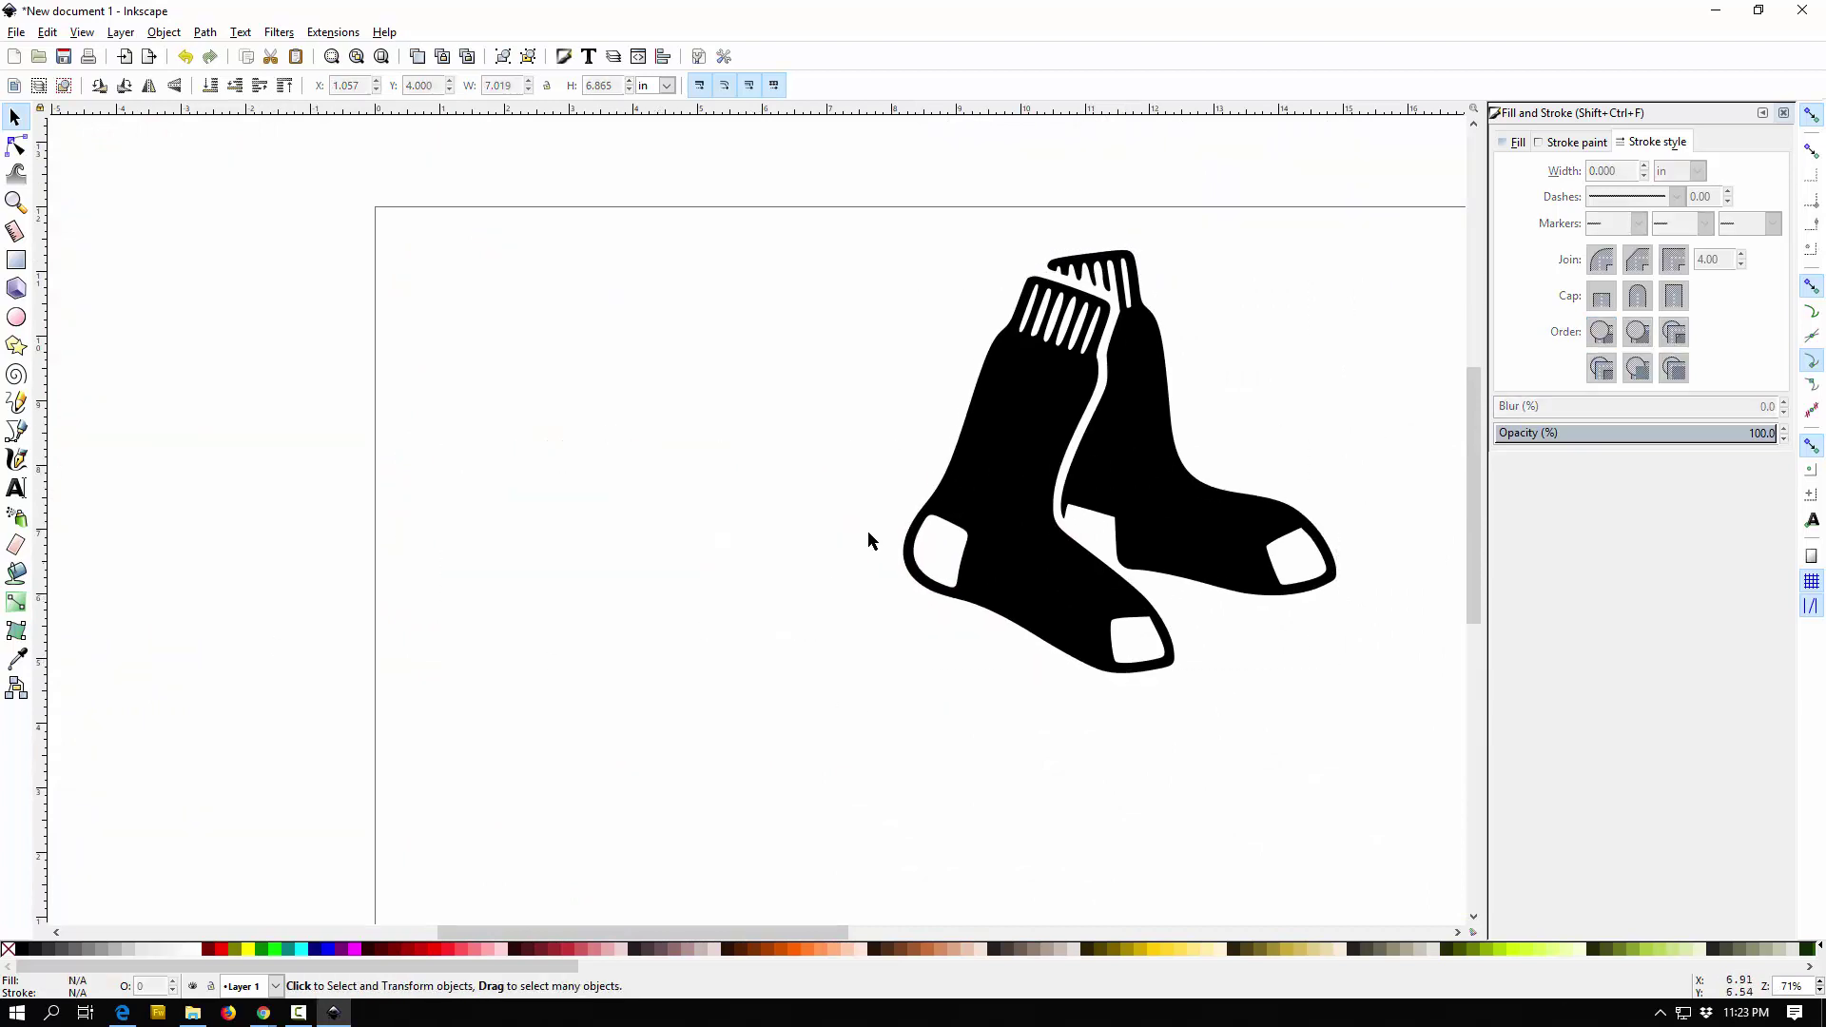
{"action": "left_click_drag", "start_coordinate": [1036, 417], "coordinate": [553, 389]}
{"action": "left_click", "coordinate": [421, 949]}
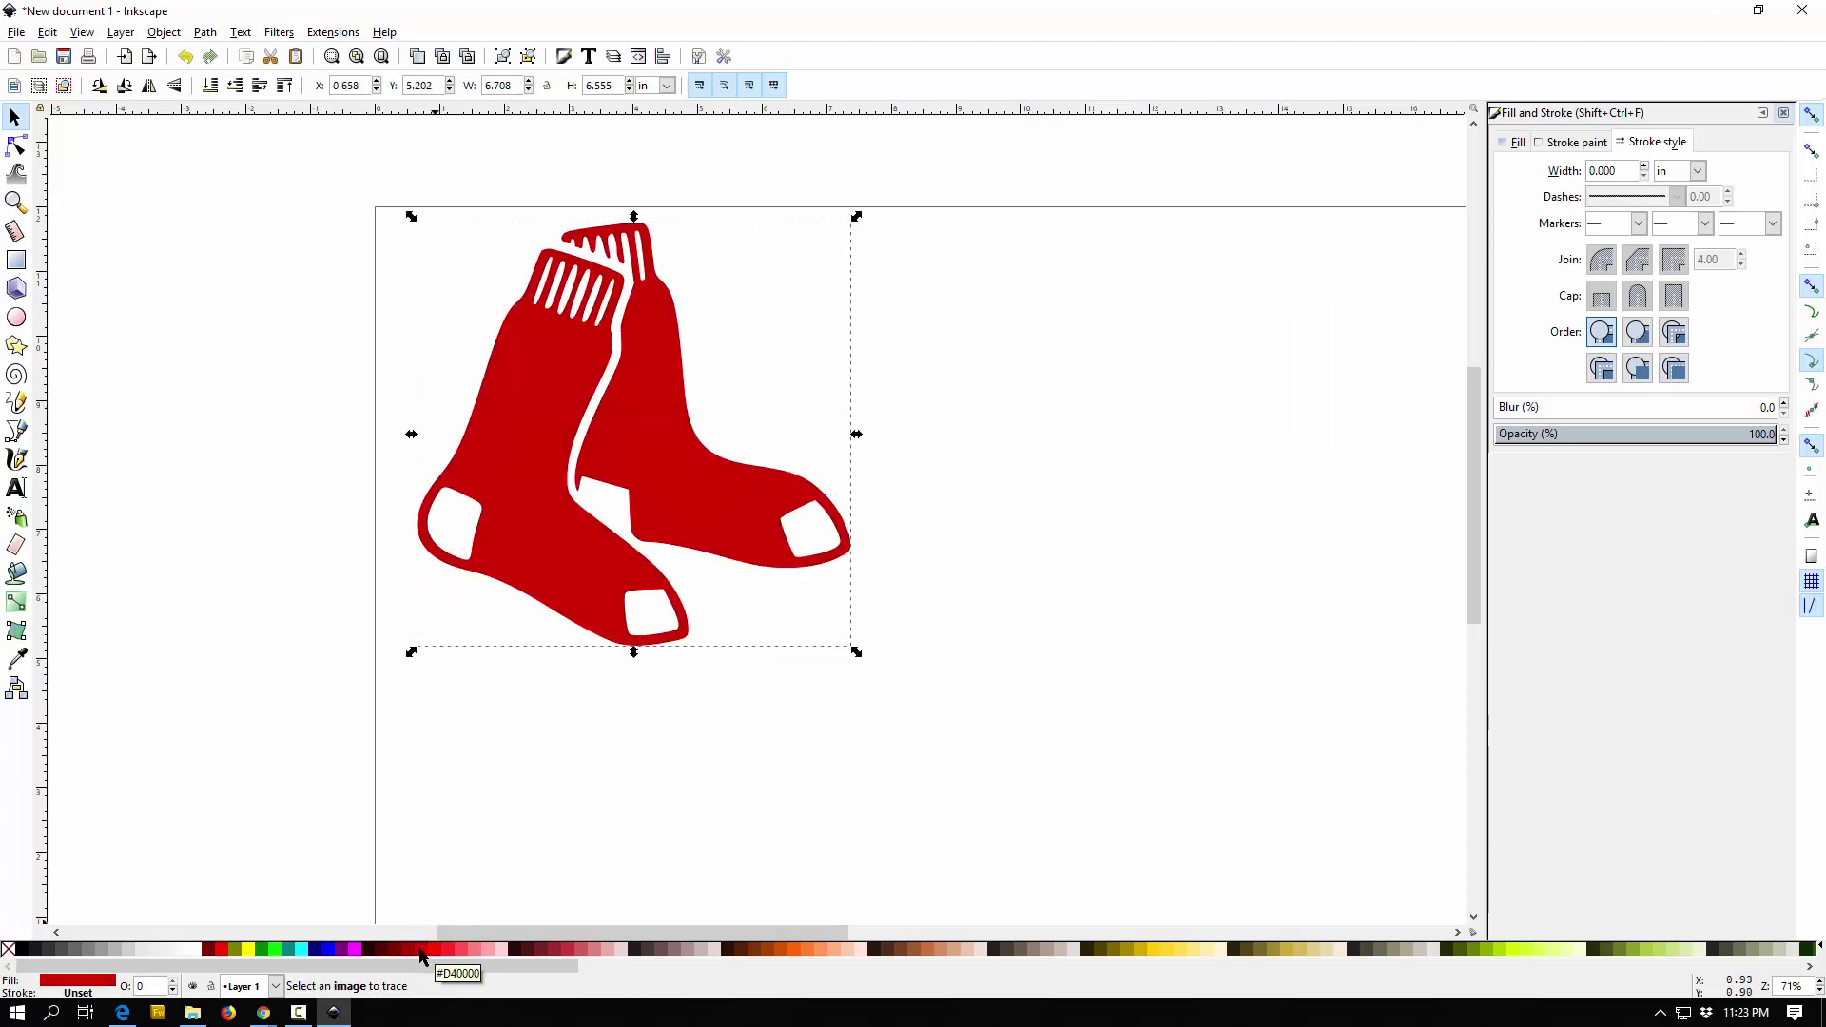
{"action": "left_click", "coordinate": [355, 949], "text": "shift"}
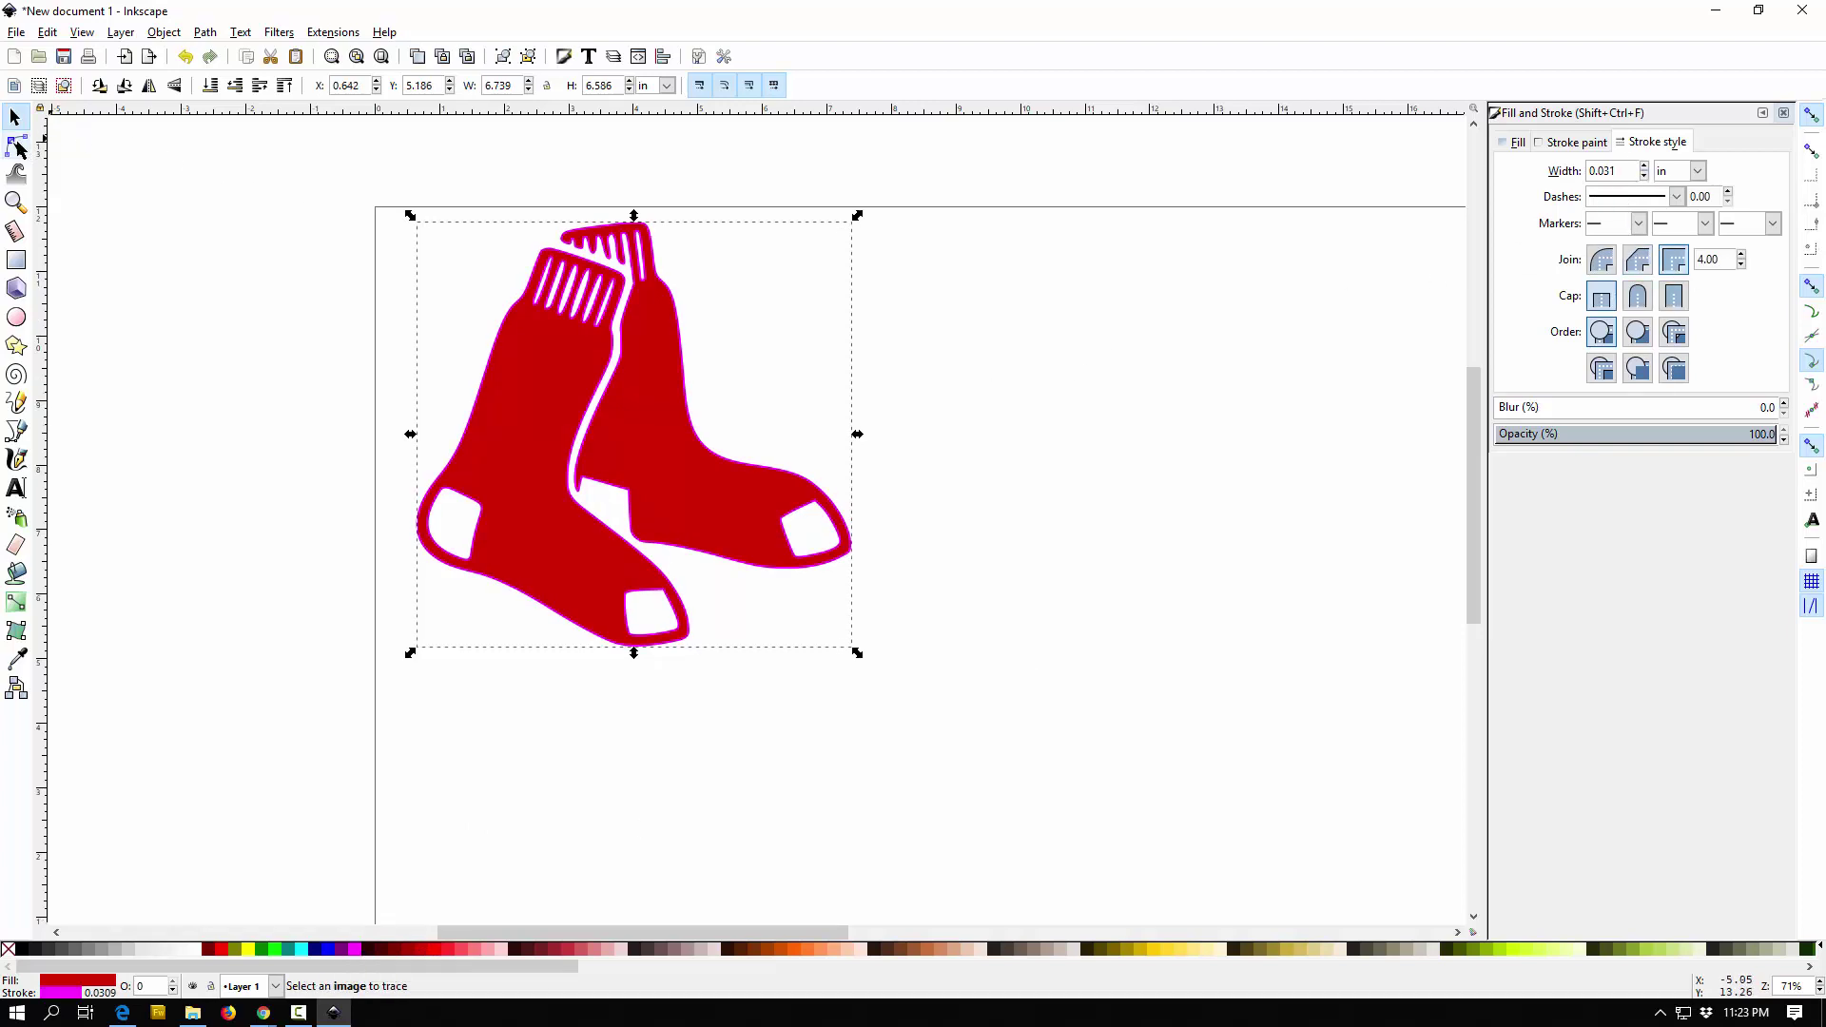
{"action": "left_click", "coordinate": [19, 149]}
{"action": "scroll", "coordinate": [687, 415], "scroll_direction": "up", "scroll_amount": 2}
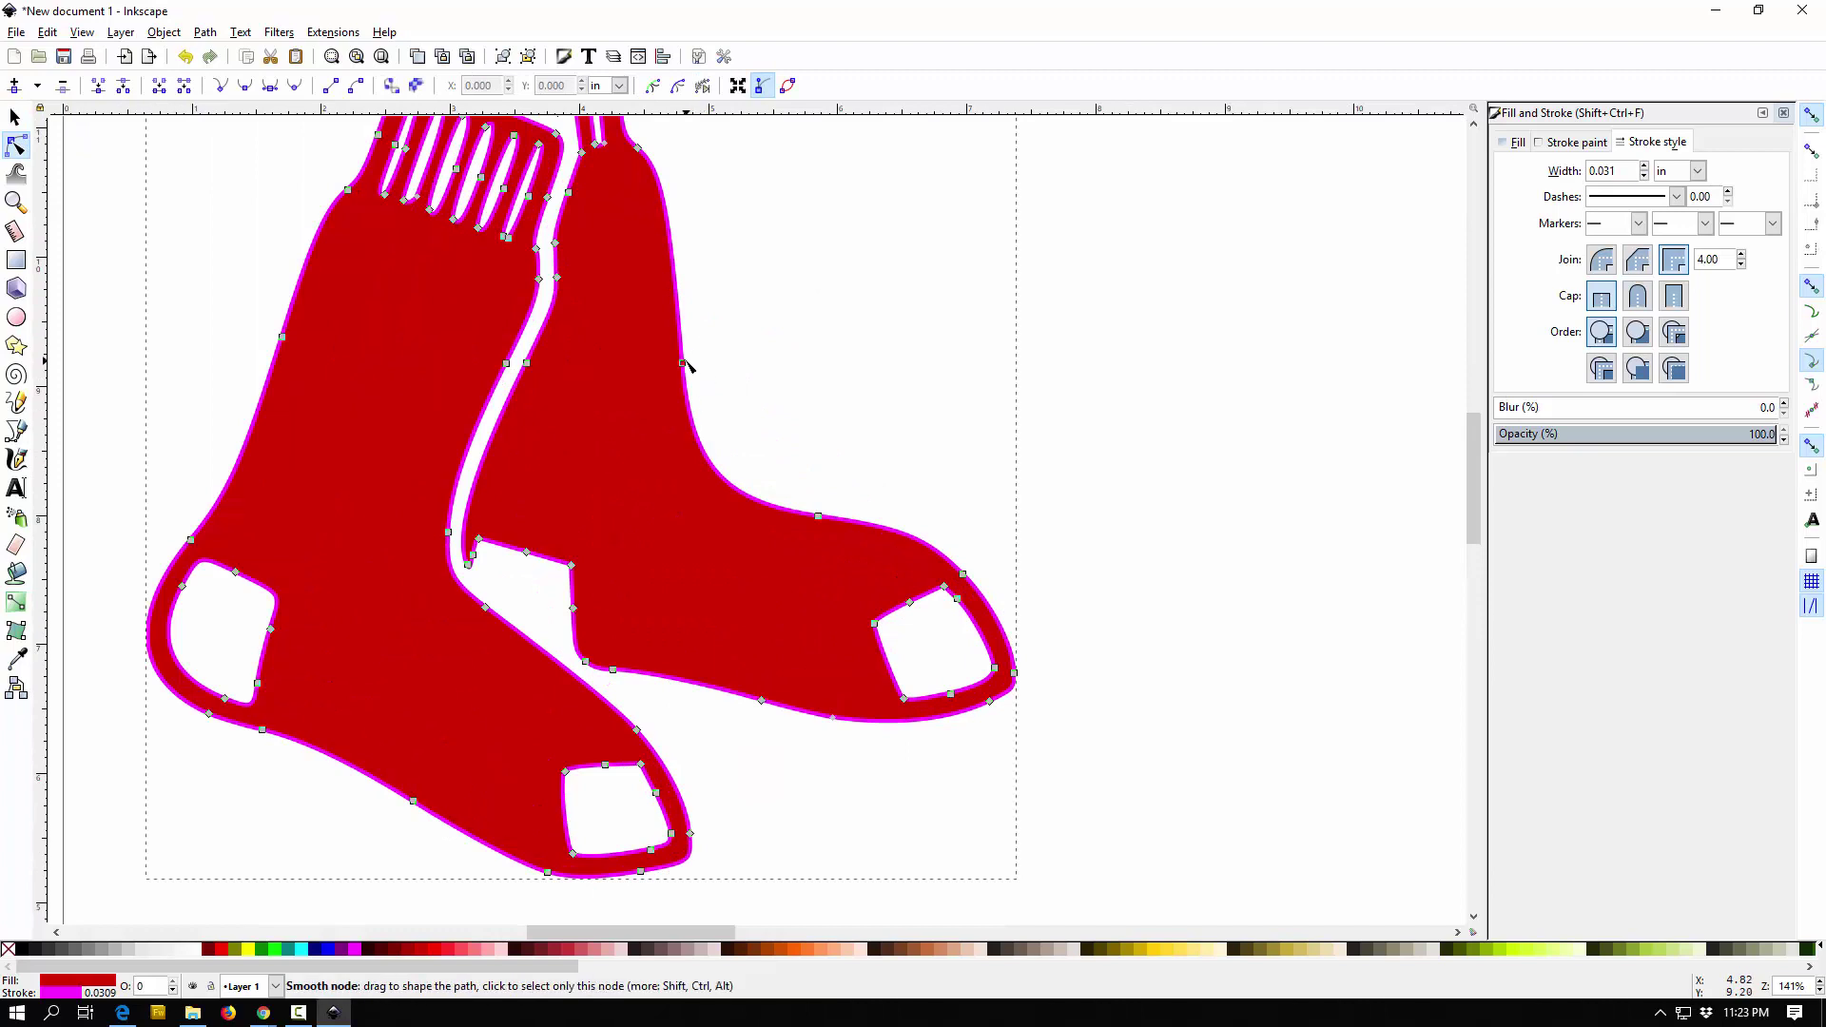
{"action": "mouse_move", "coordinate": [684, 363]}
{"action": "left_mouse_down"}
{"action": "mouse_move", "coordinate": [869, 317]}
{"action": "mouse_move", "coordinate": [742, 371]}
{"action": "mouse_move", "coordinate": [652, 380]}
{"action": "mouse_move", "coordinate": [677, 383]}
{"action": "left_mouse_up"}
{"action": "scroll", "coordinate": [723, 561], "scroll_direction": "down", "scroll_amount": 2}
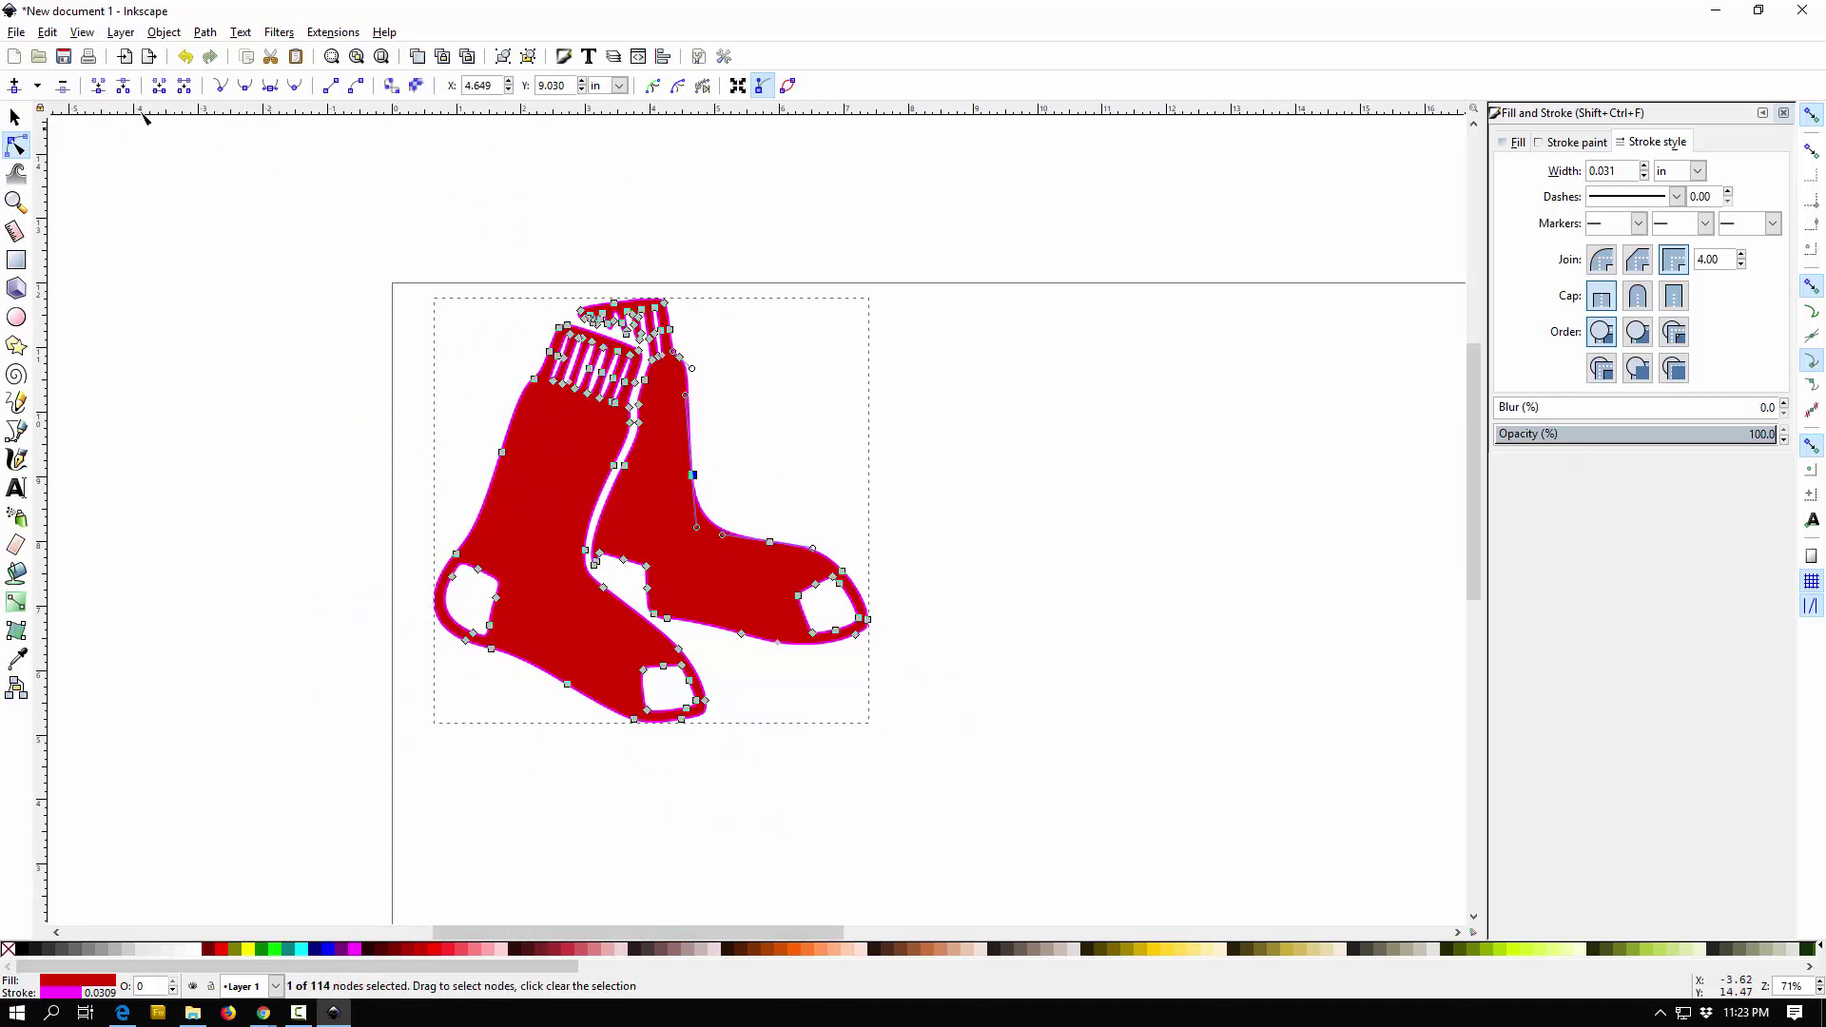
{"action": "left_click", "coordinate": [14, 117]}
{"action": "key", "text": "Escape"}
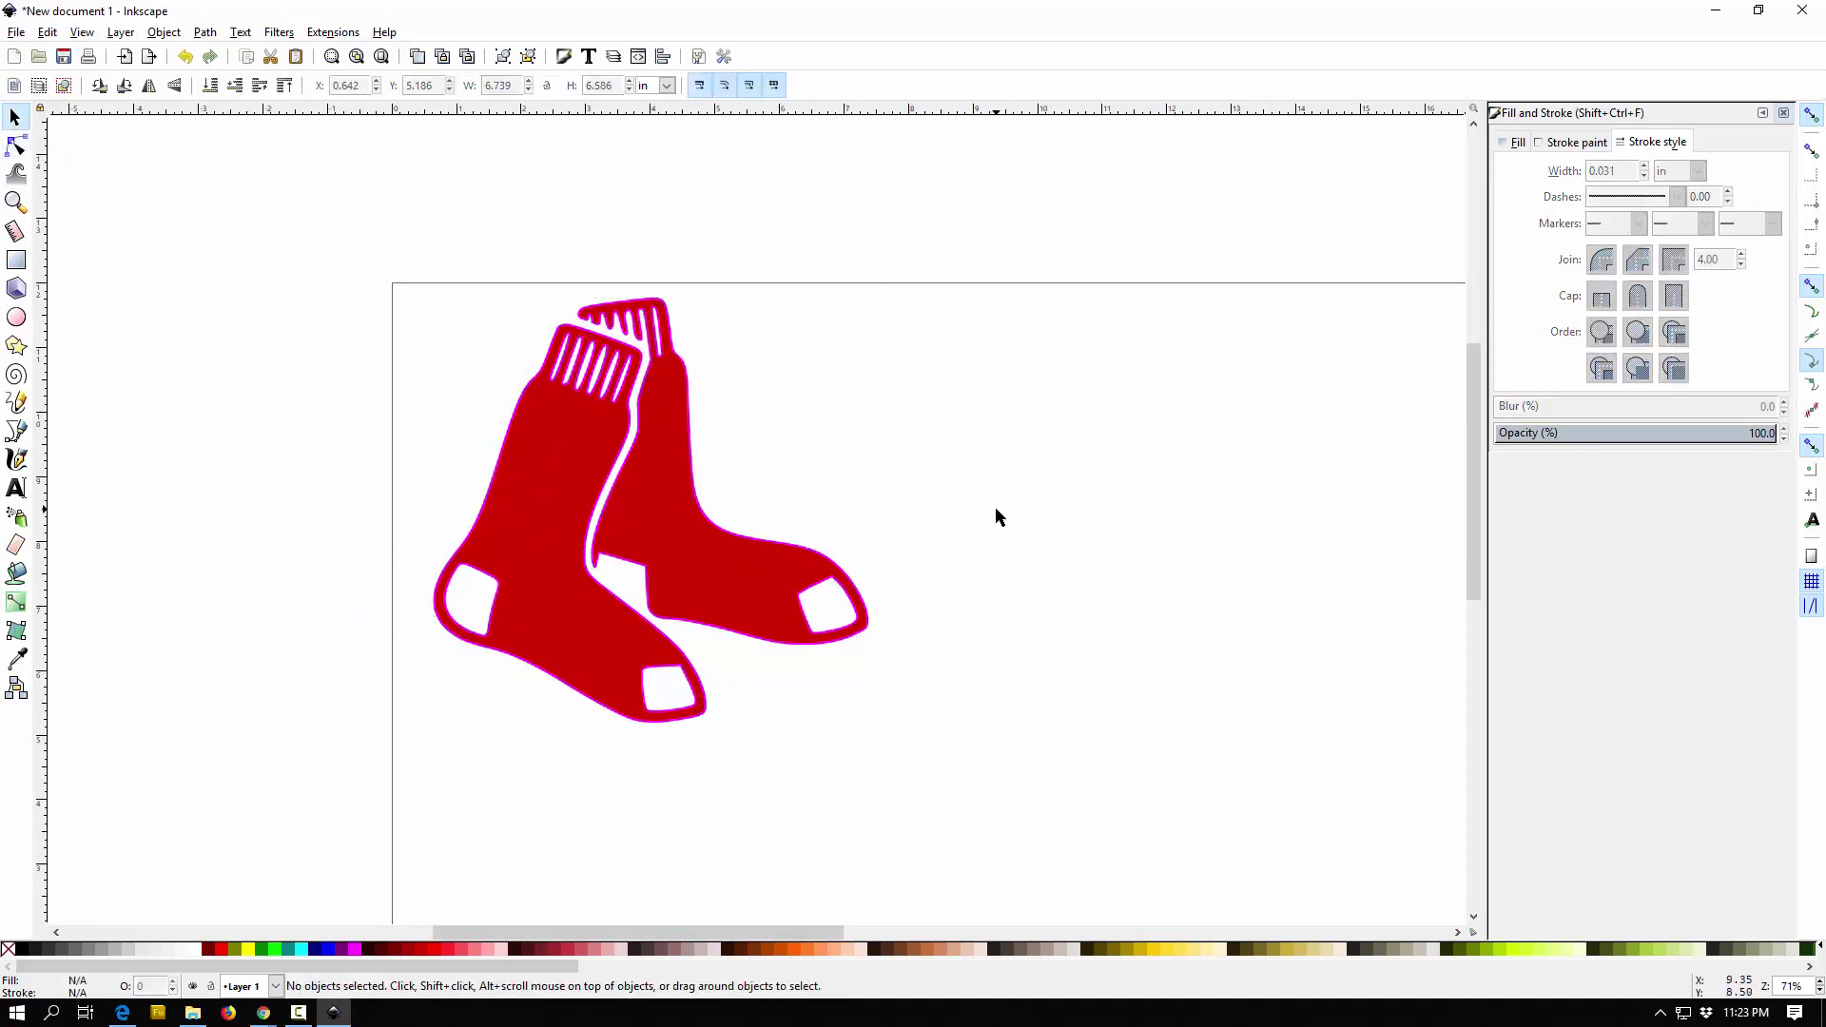
{"action": "left_click", "coordinate": [536, 444]}
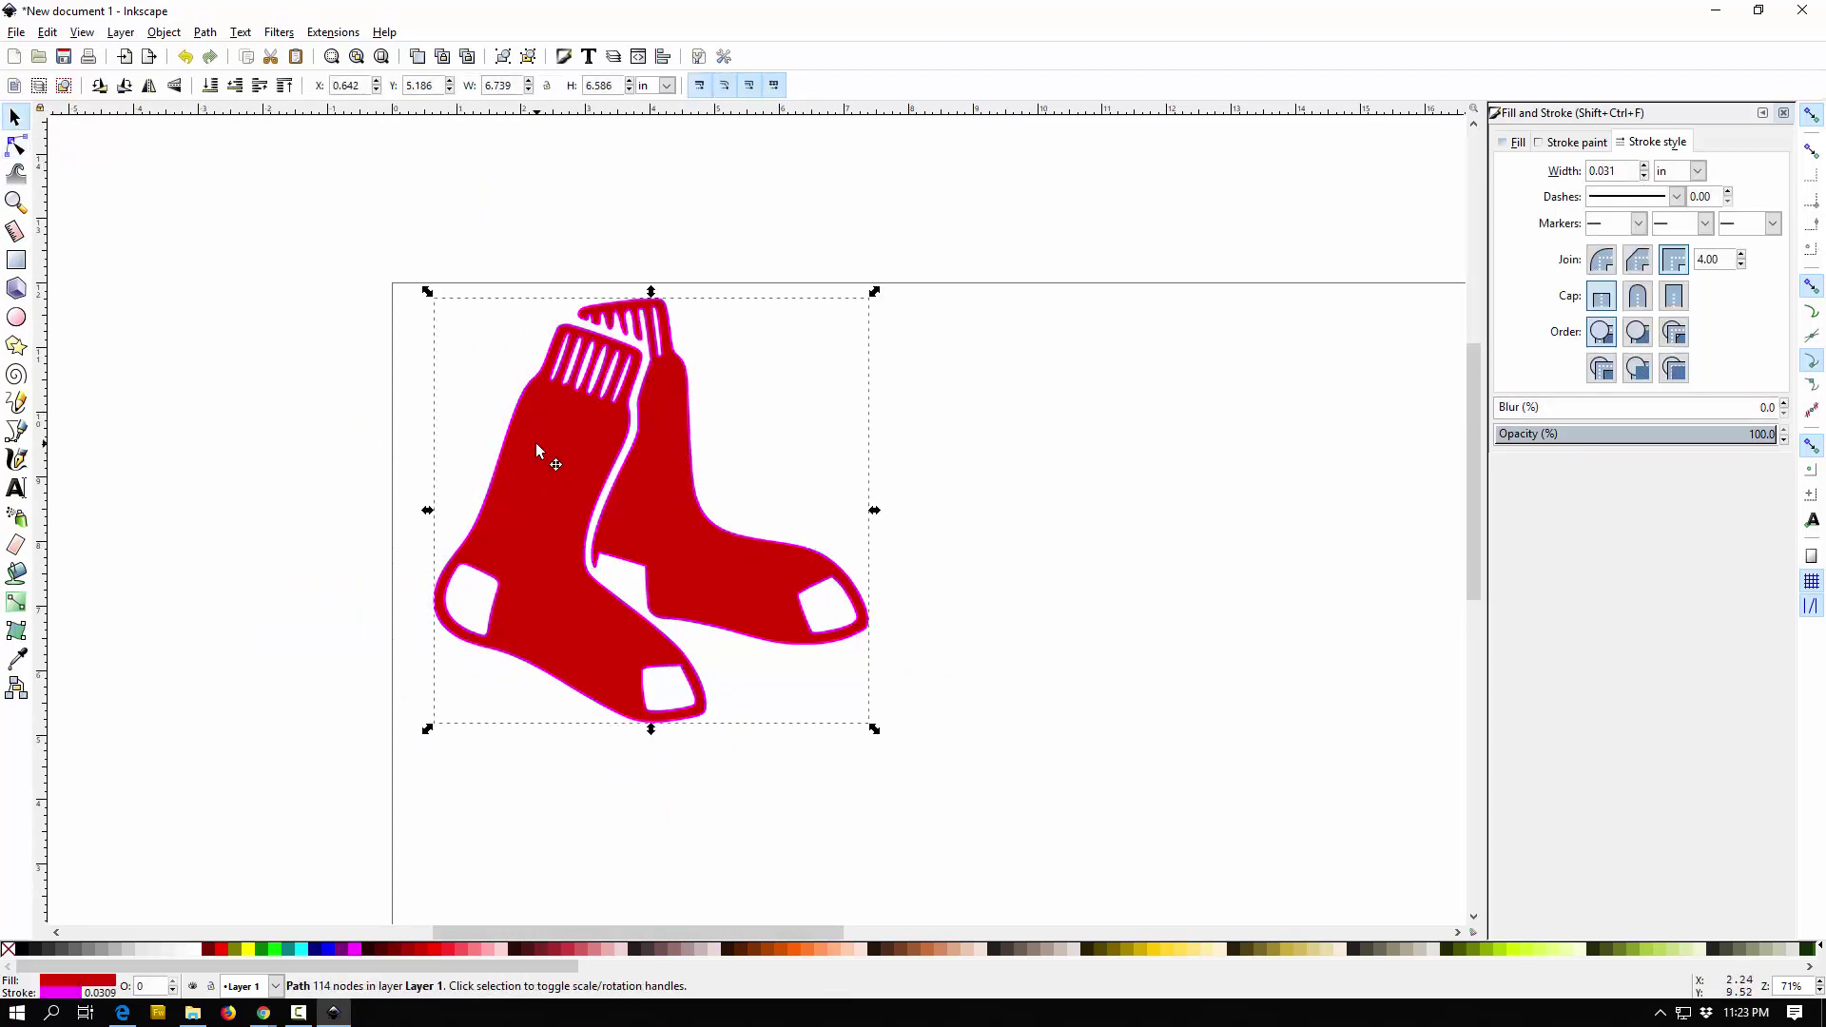
{"action": "key", "text": "Delete"}
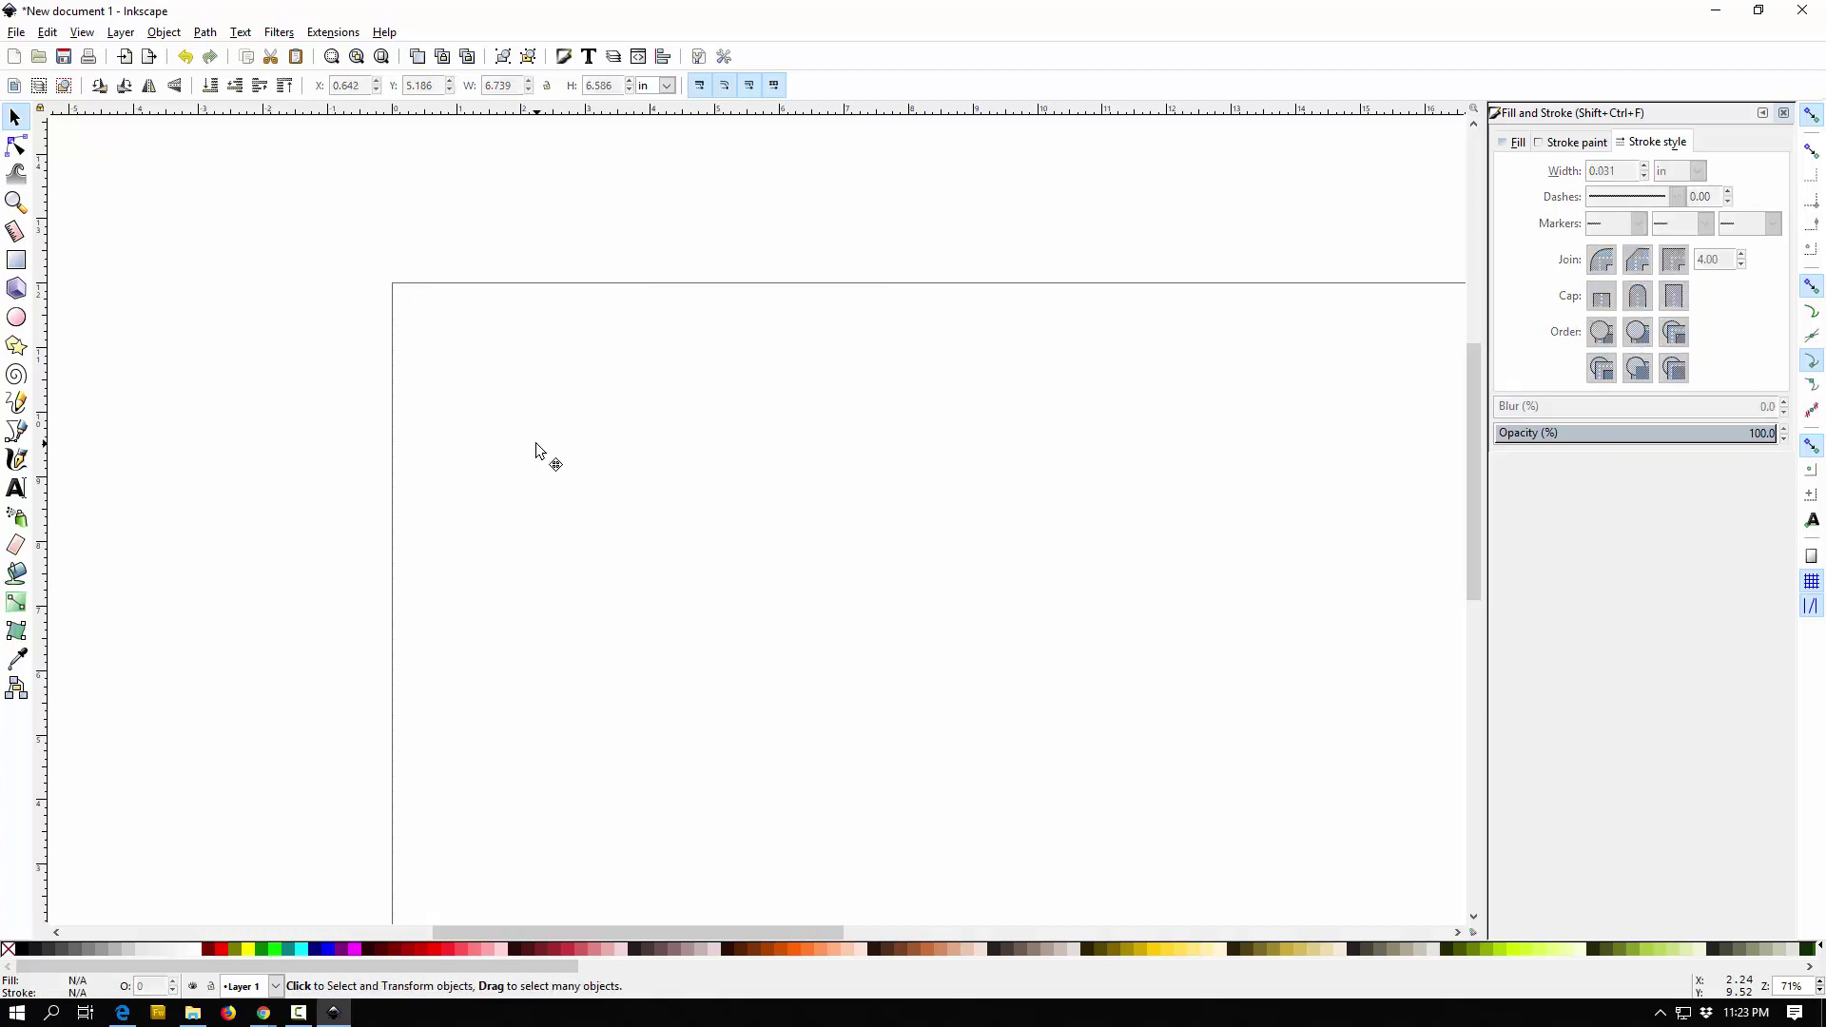
{"action": "key", "text": "ctrl+z"}
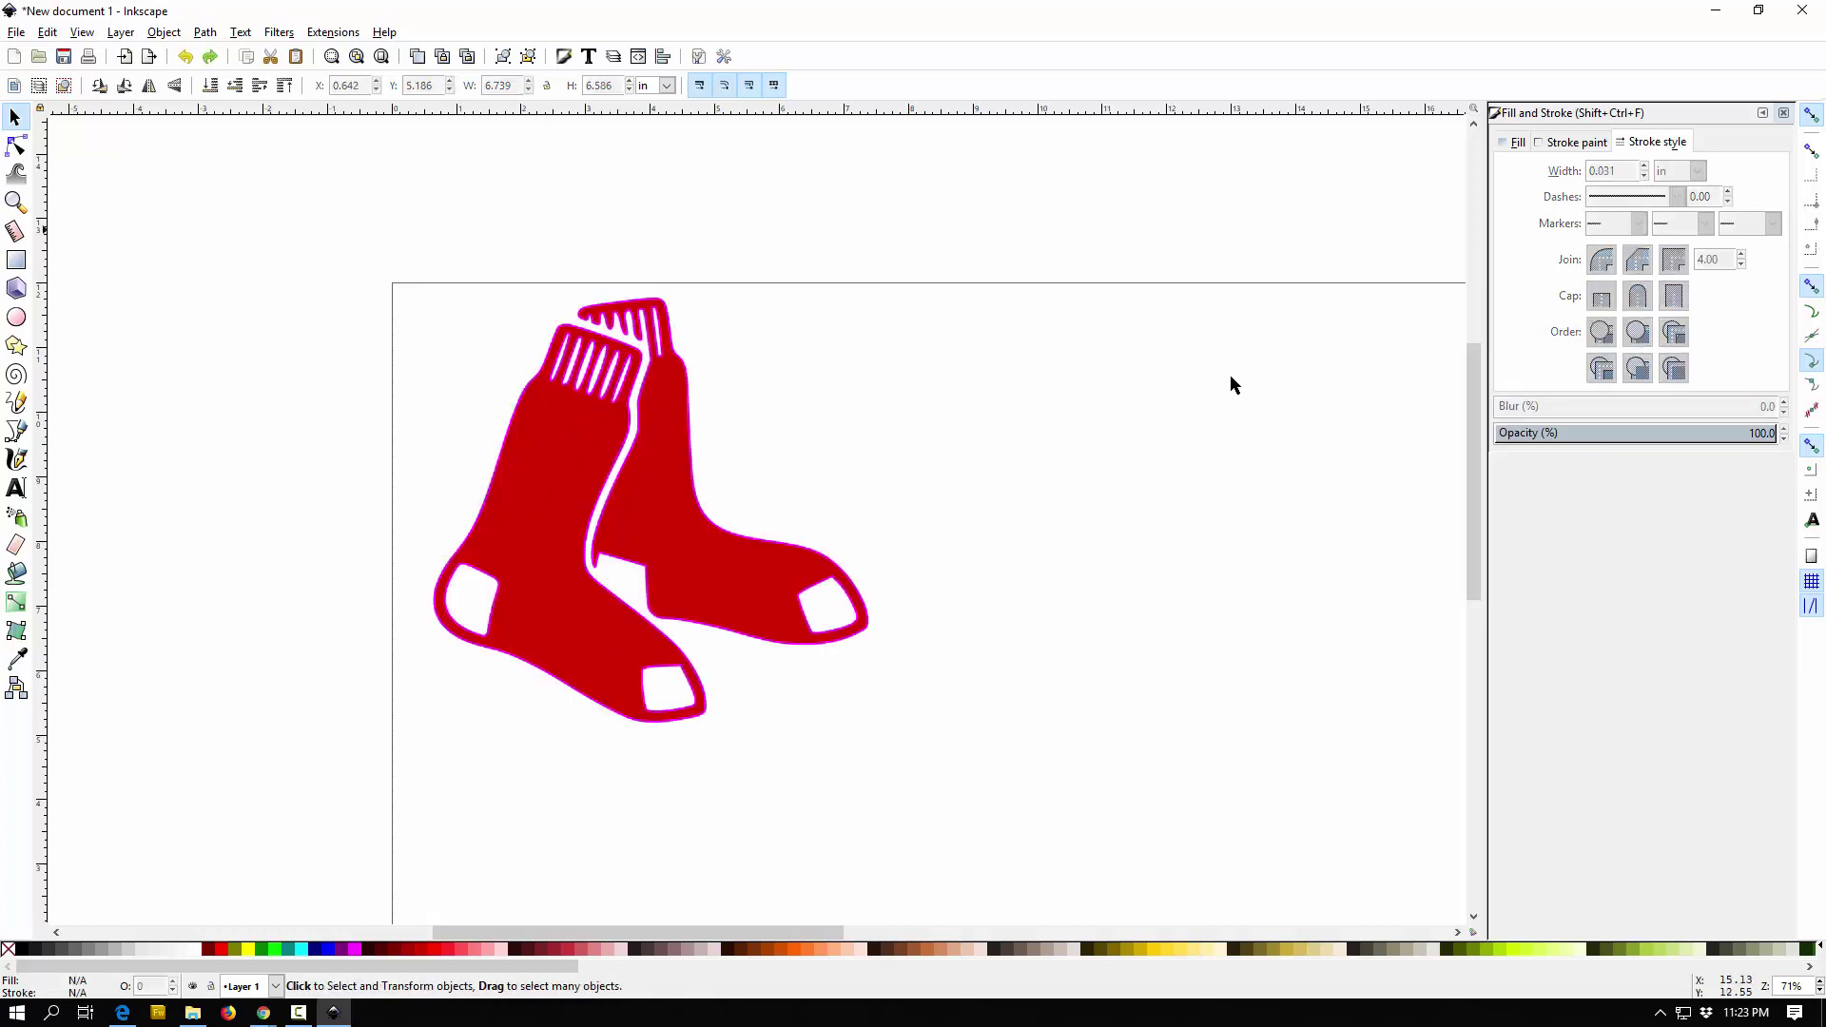
Step: Set the red socks path's stroke paint to none, removing the magenta outline
{"action": "left_click", "coordinate": [1574, 142]}
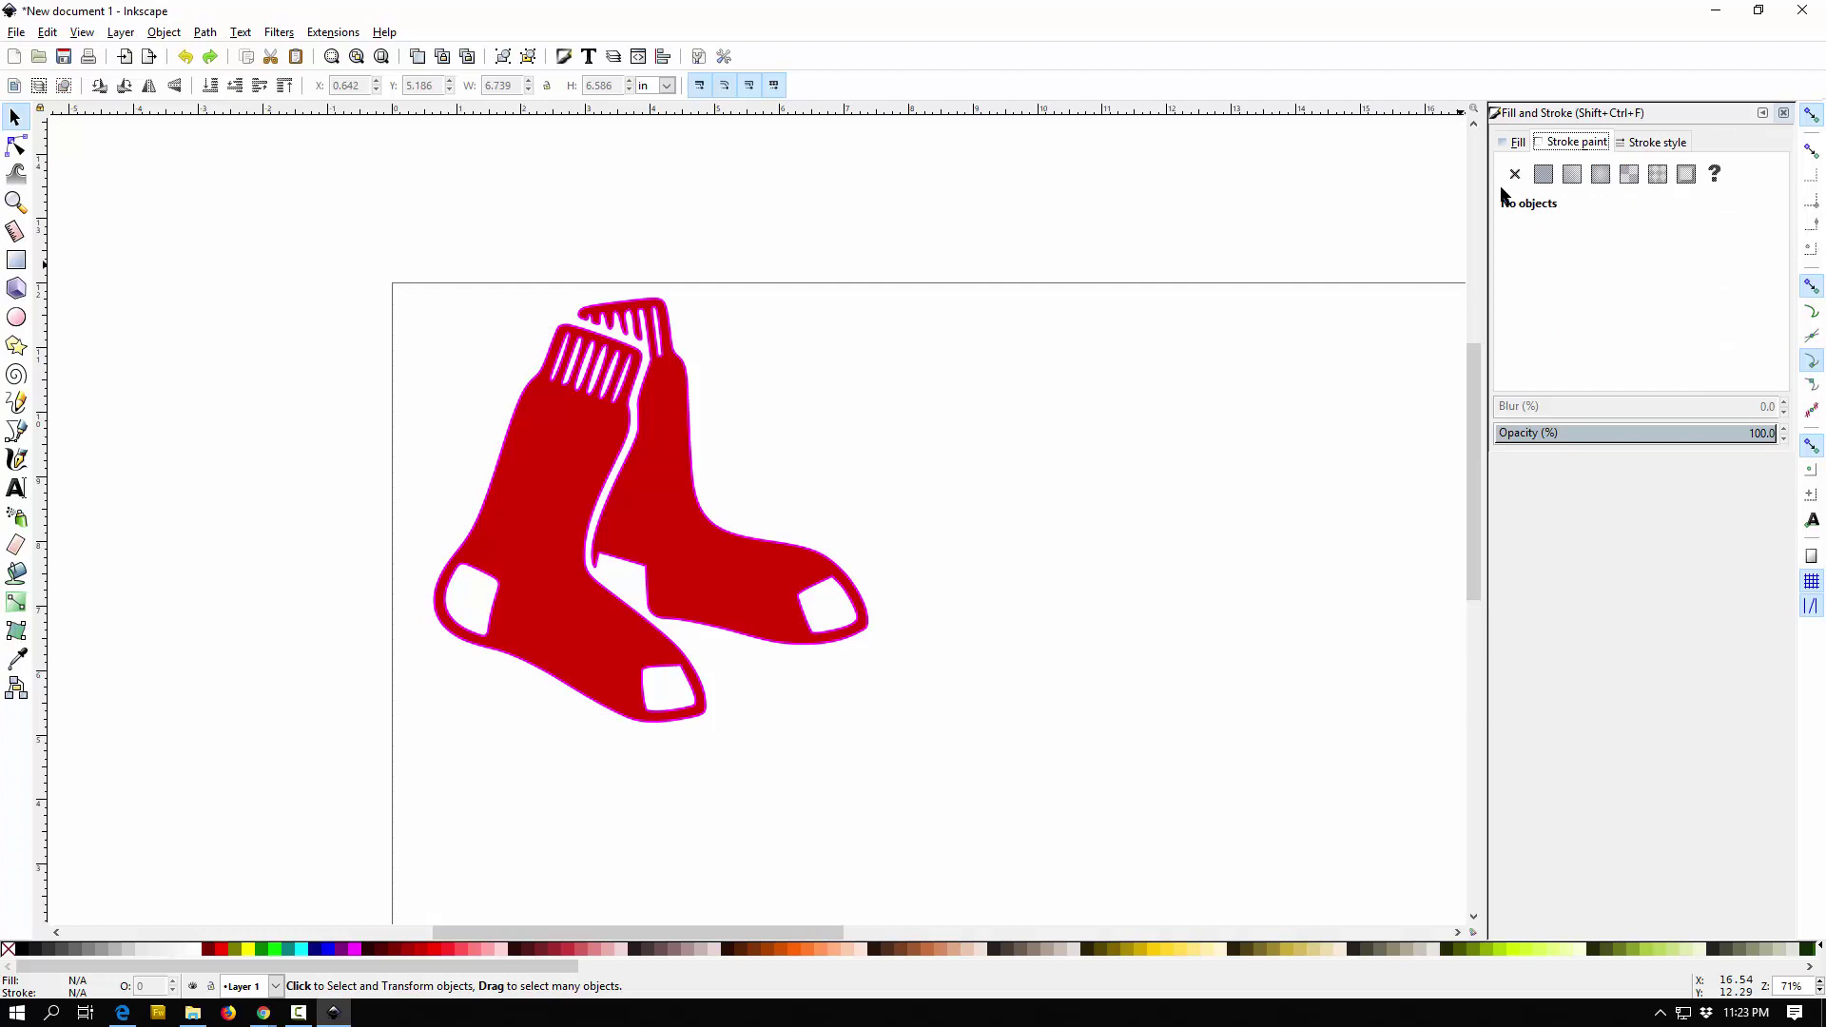
{"action": "left_click", "coordinate": [673, 449]}
{"action": "left_click", "coordinate": [1515, 174]}
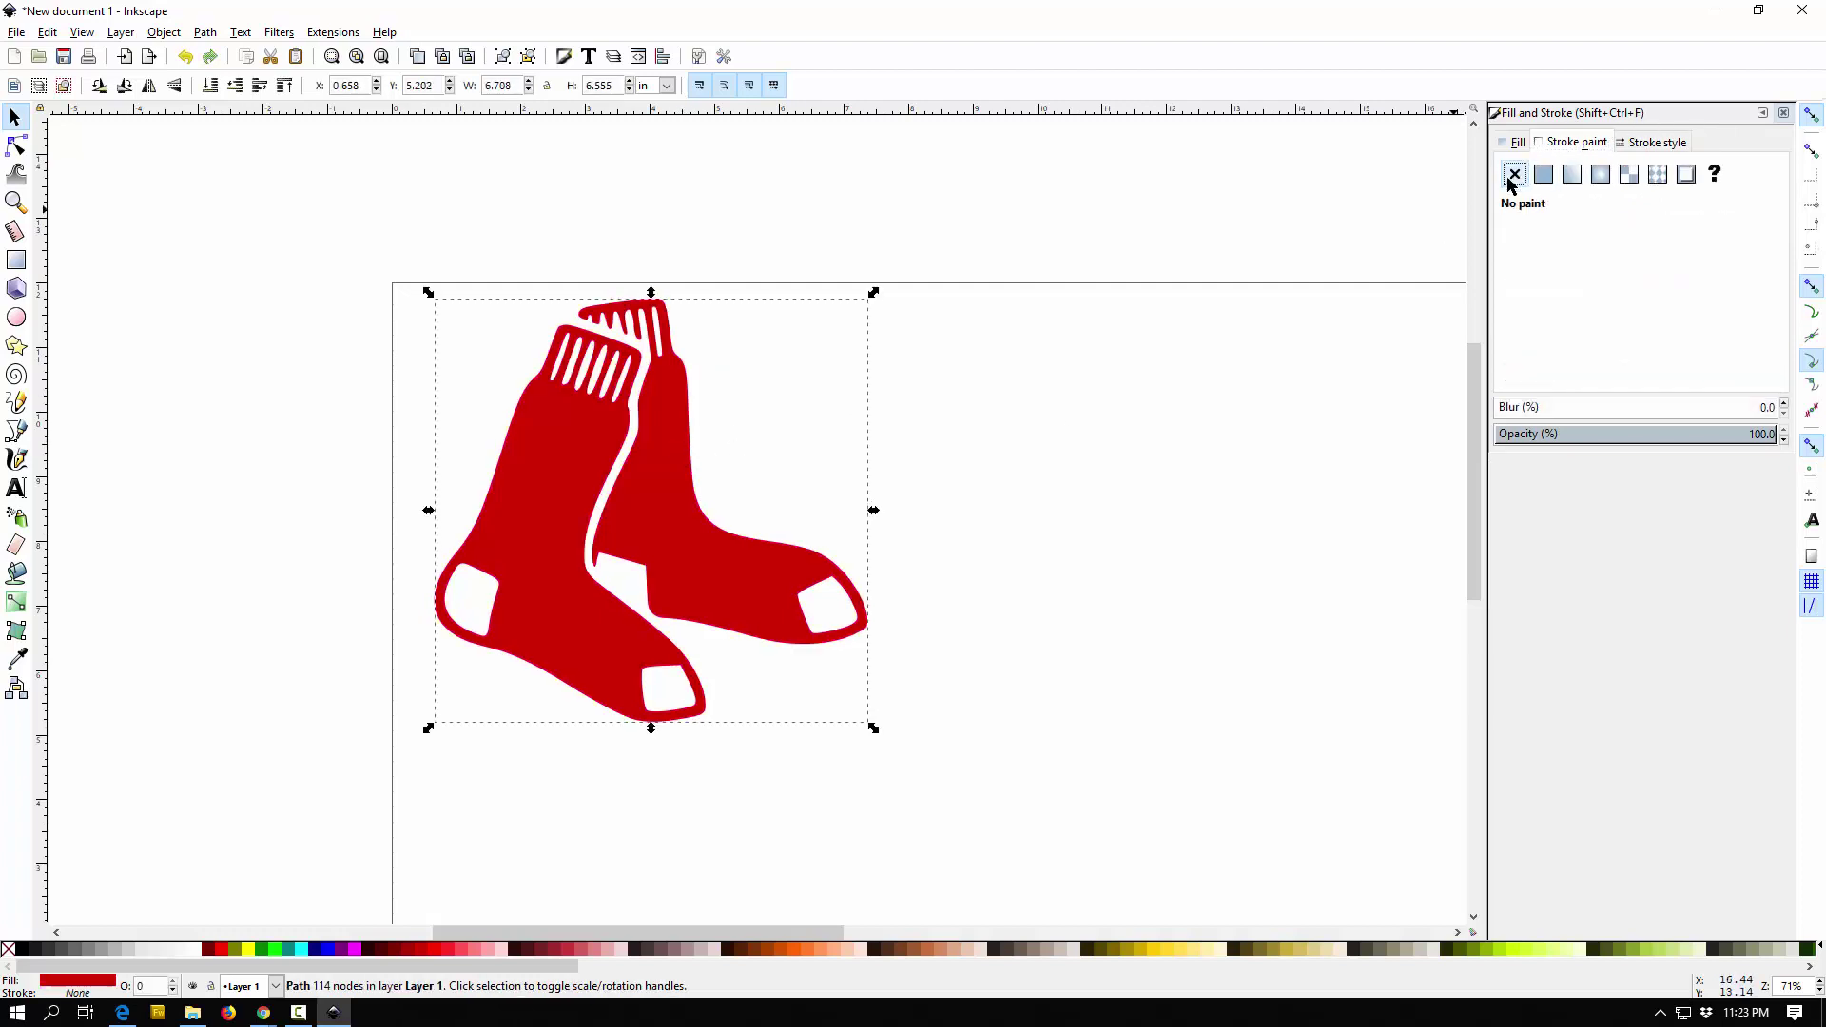
{"action": "key", "text": "Escape"}
Step: Delete the red socks path, leaving the page empty
{"action": "scroll", "coordinate": [608, 348], "scroll_direction": "up", "scroll_amount": 6, "text": "ctrl"}
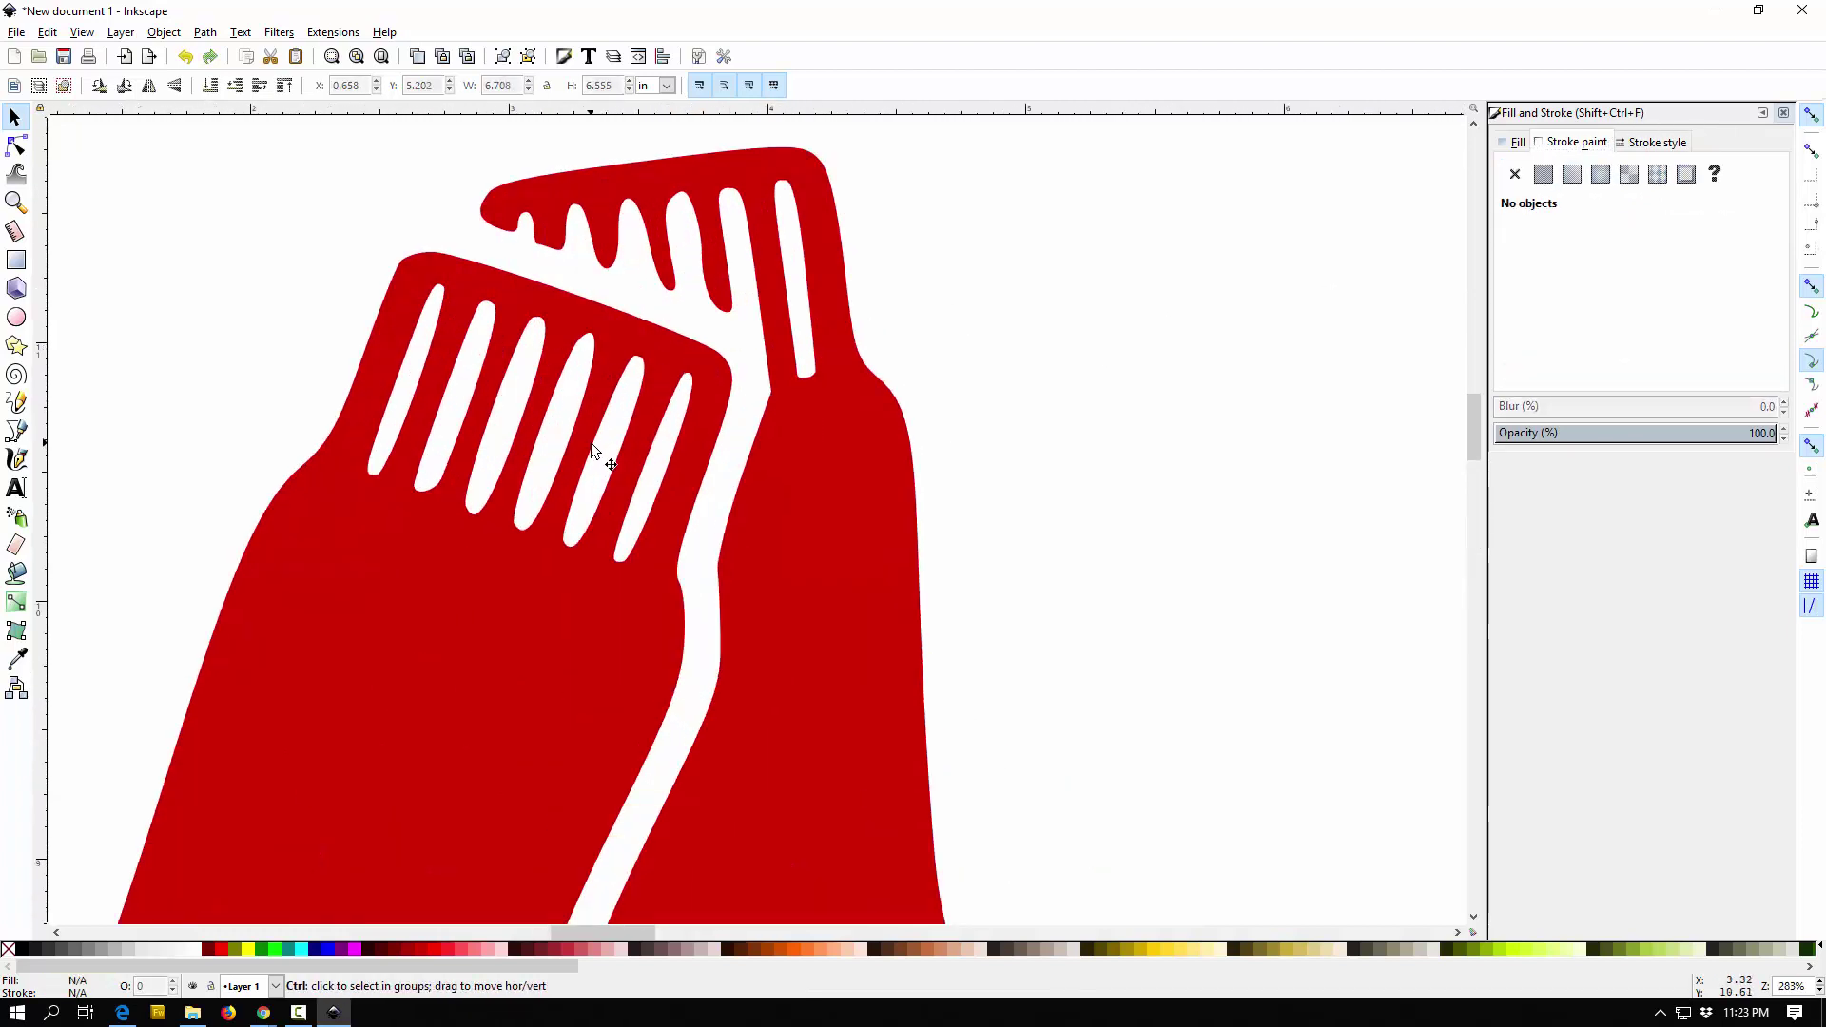
{"action": "scroll", "coordinate": [666, 380], "scroll_direction": "down", "scroll_amount": 1, "text": "ctrl"}
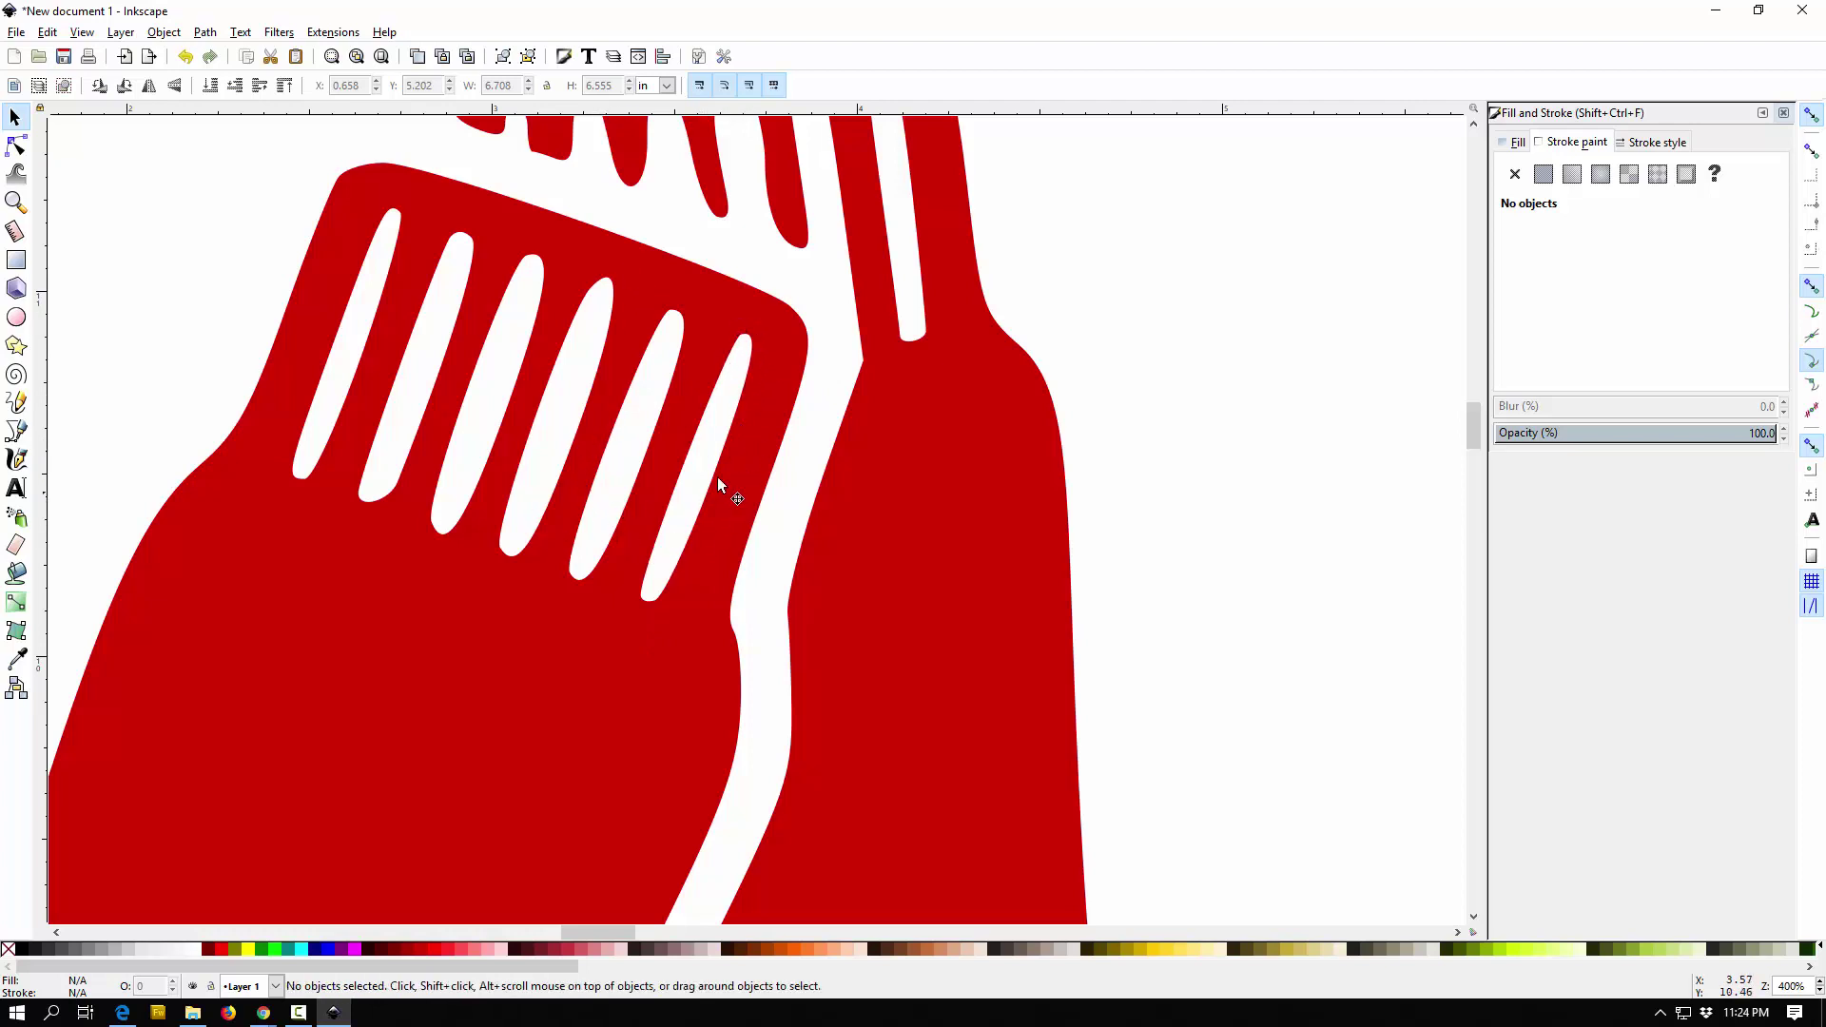
{"action": "scroll", "coordinate": [714, 493], "scroll_direction": "down", "scroll_amount": 5}
{"action": "left_click", "coordinate": [694, 571]}
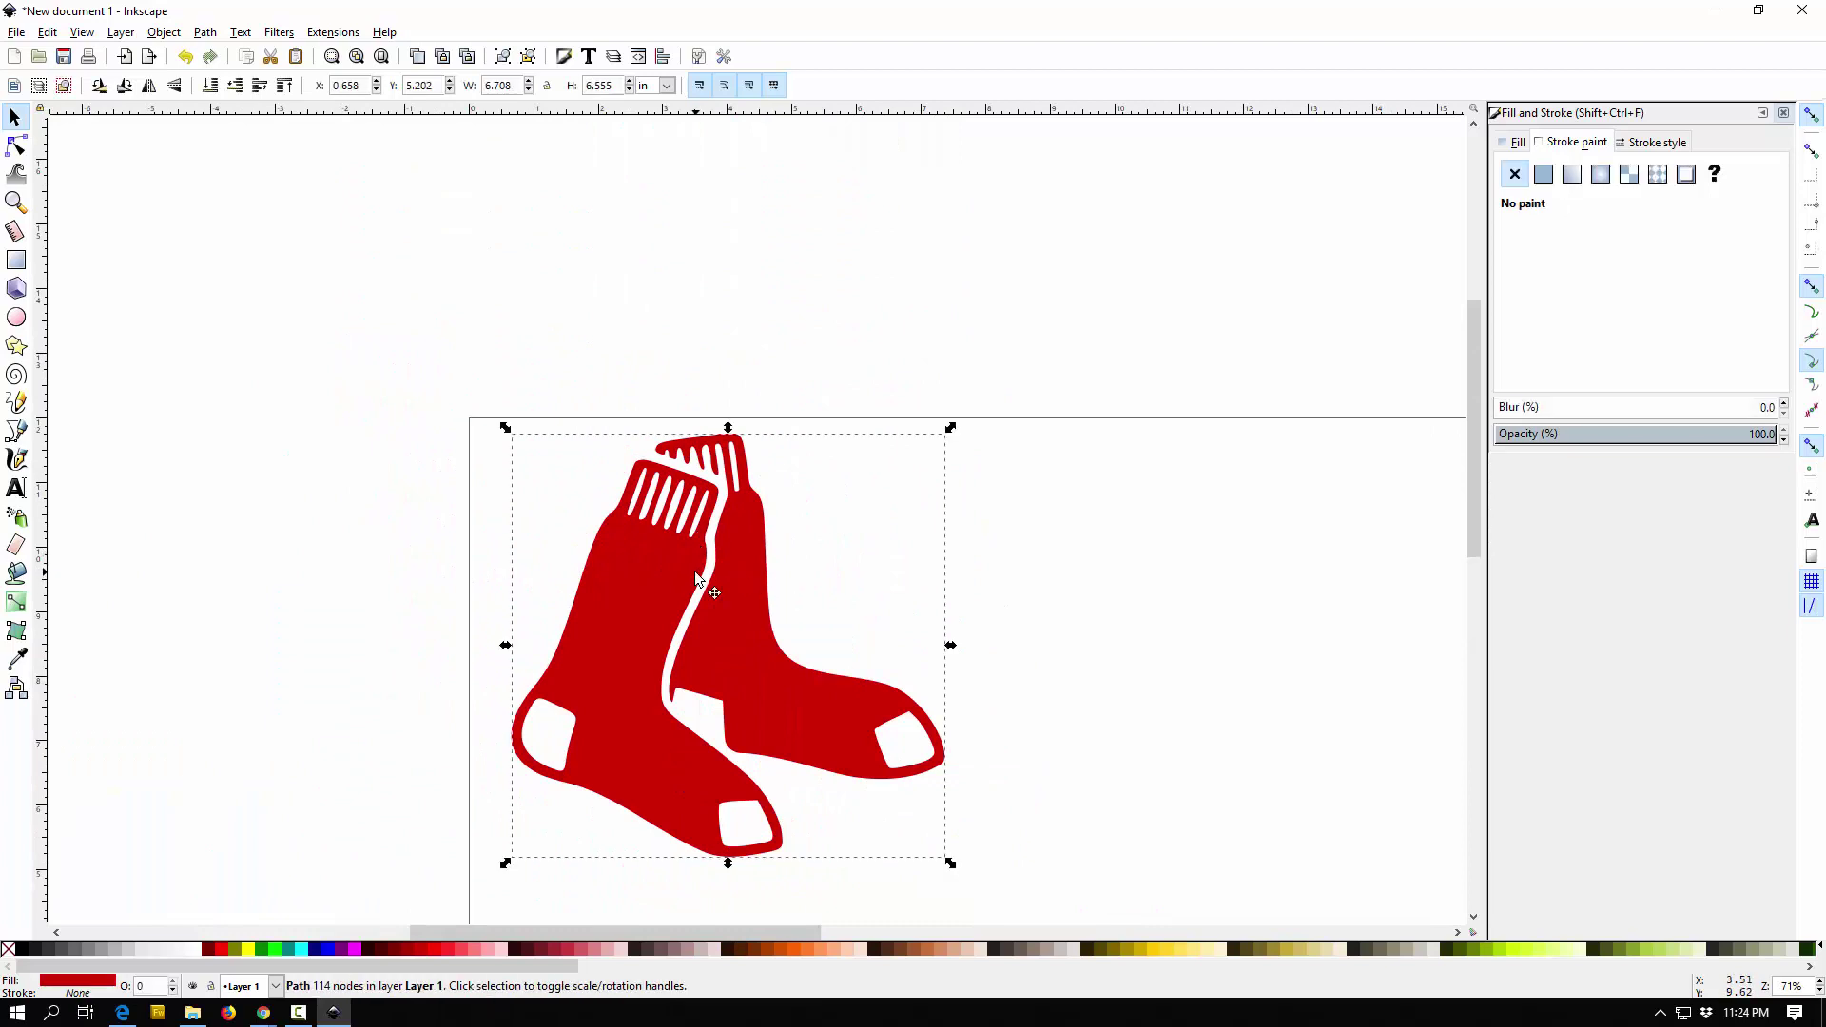
{"action": "key", "text": "Delete"}
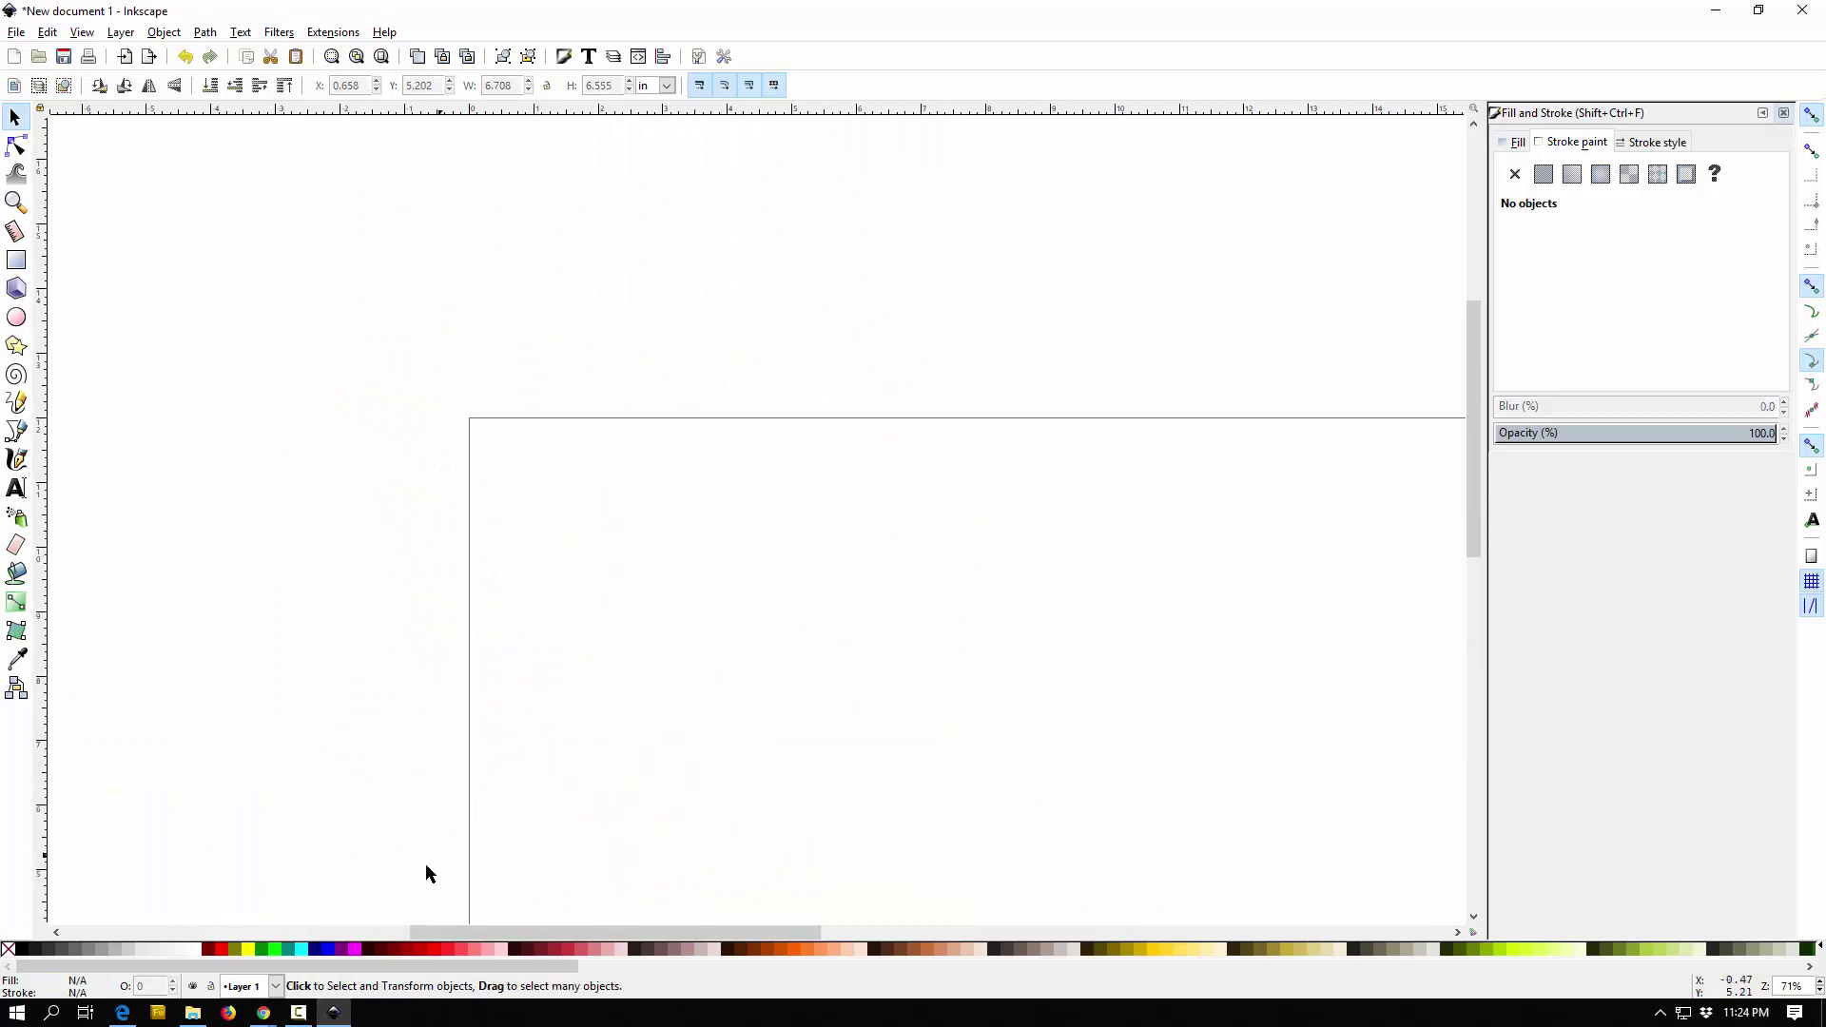
Step: Import pats.png as an embedded 1024 × 479 image and place it at the page's top-left
{"action": "left_click", "coordinate": [192, 1012]}
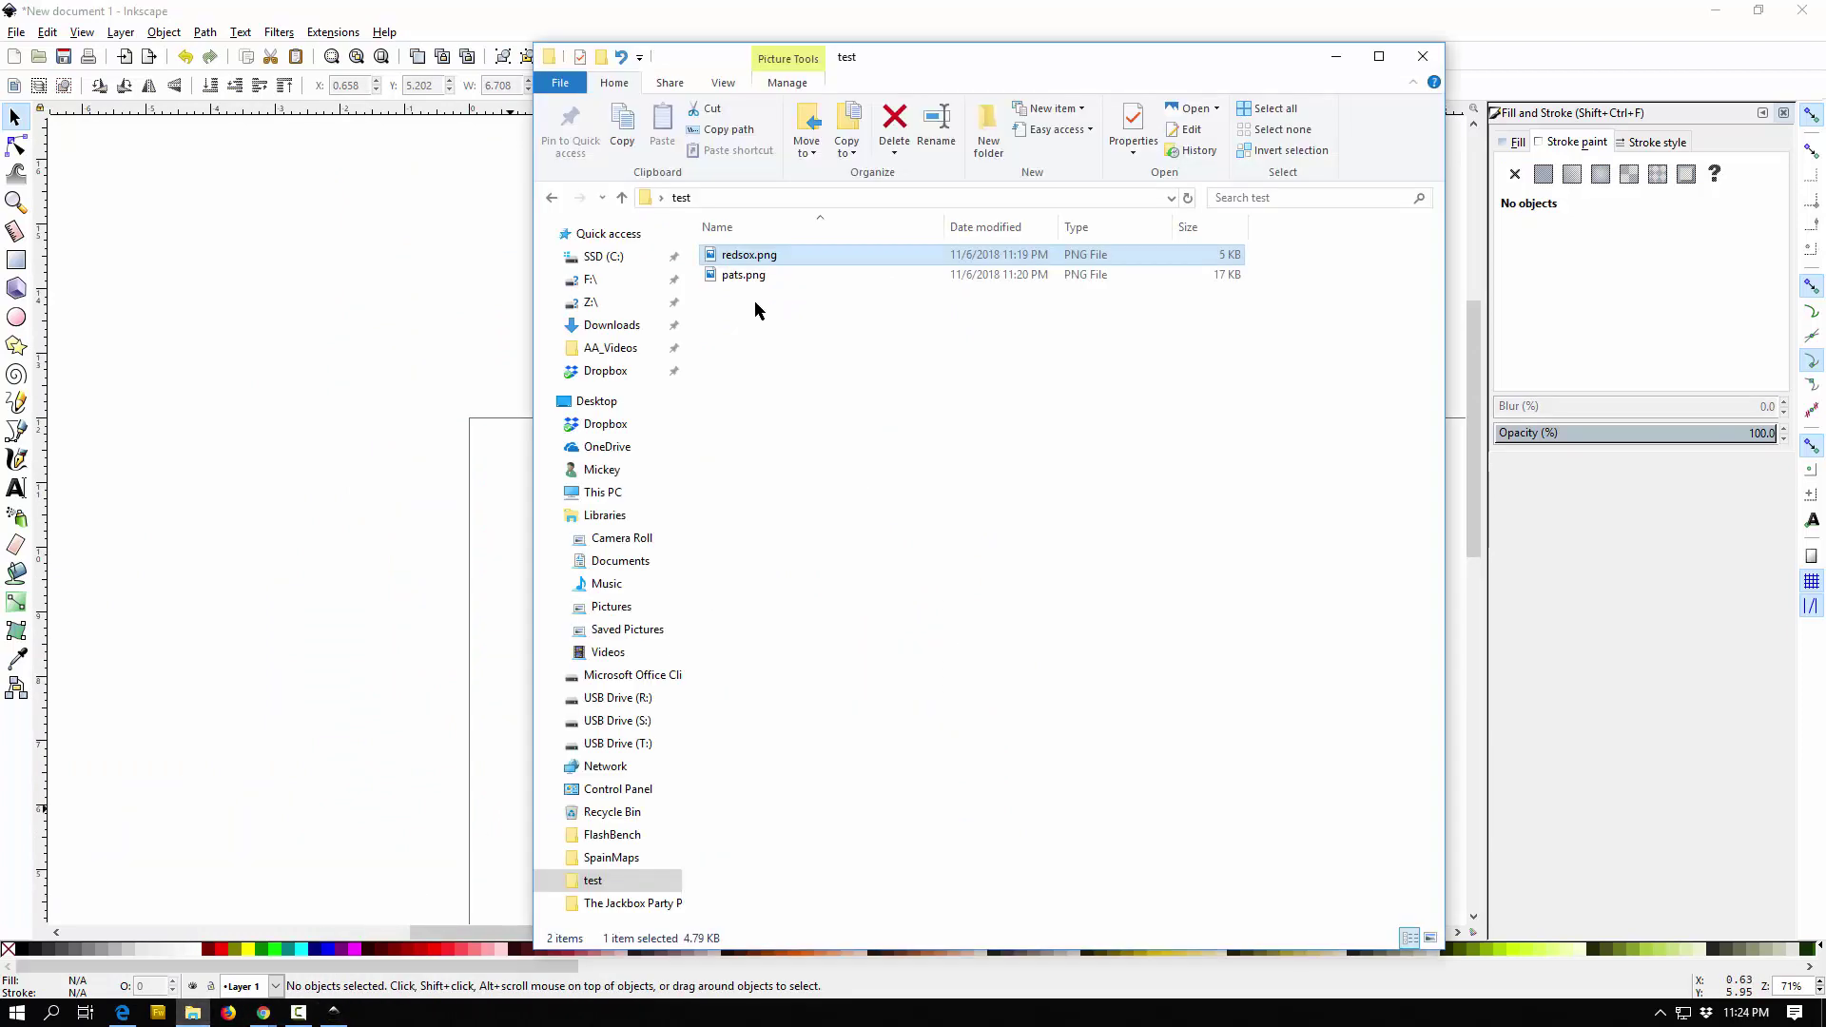
{"action": "left_click_drag", "start_coordinate": [741, 275], "coordinate": [573, 898]}
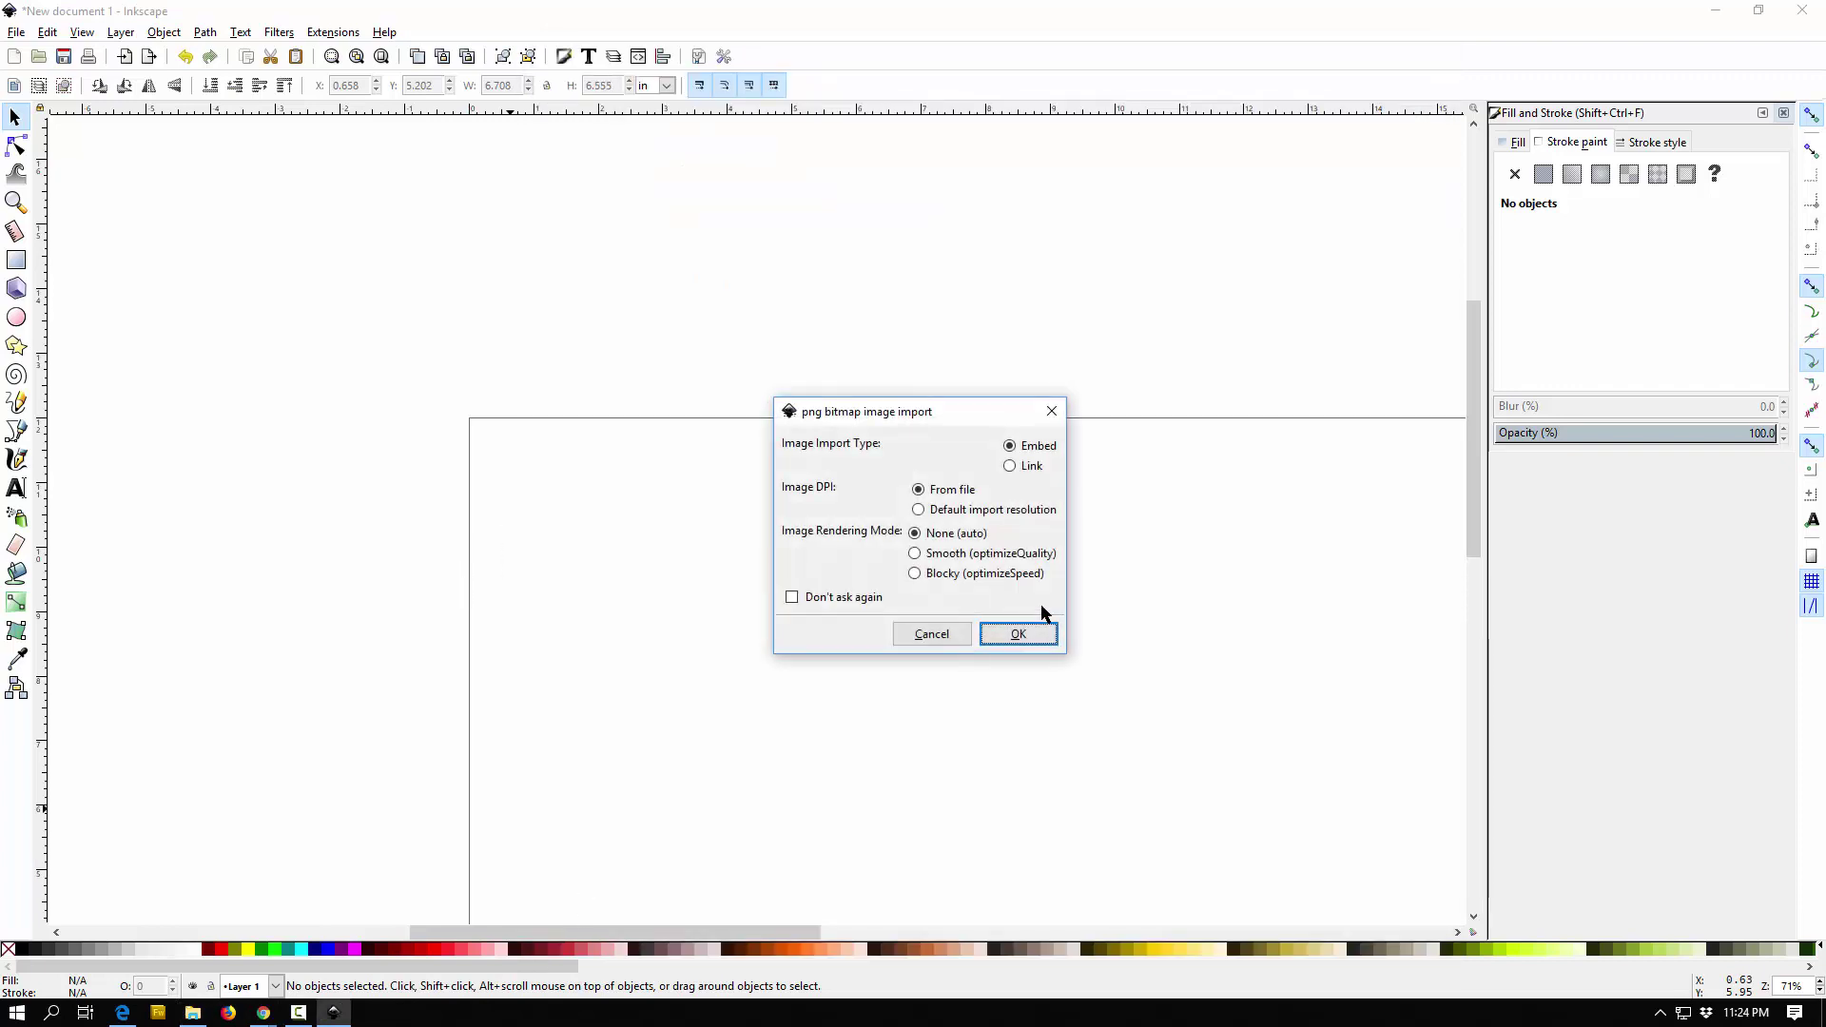
{"action": "left_click", "coordinate": [1030, 636]}
{"action": "left_click_drag", "start_coordinate": [990, 597], "coordinate": [951, 529]}
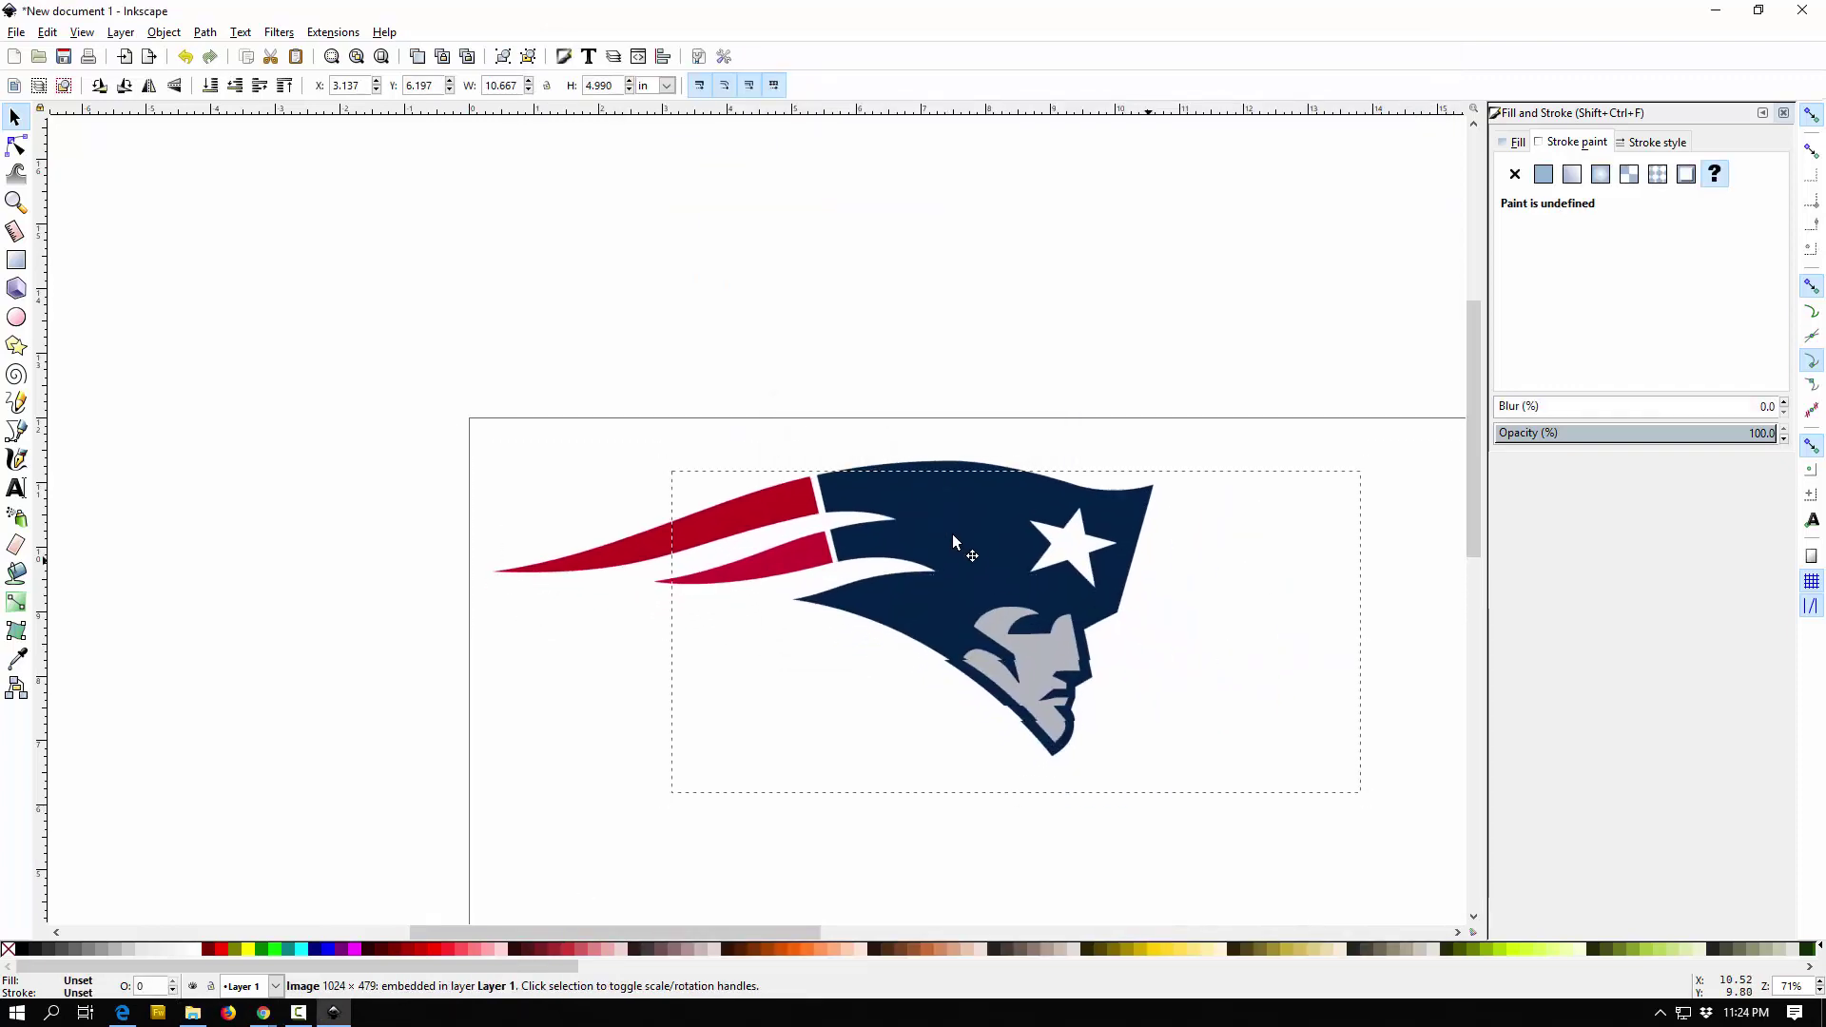
{"action": "left_click", "coordinate": [1264, 611]}
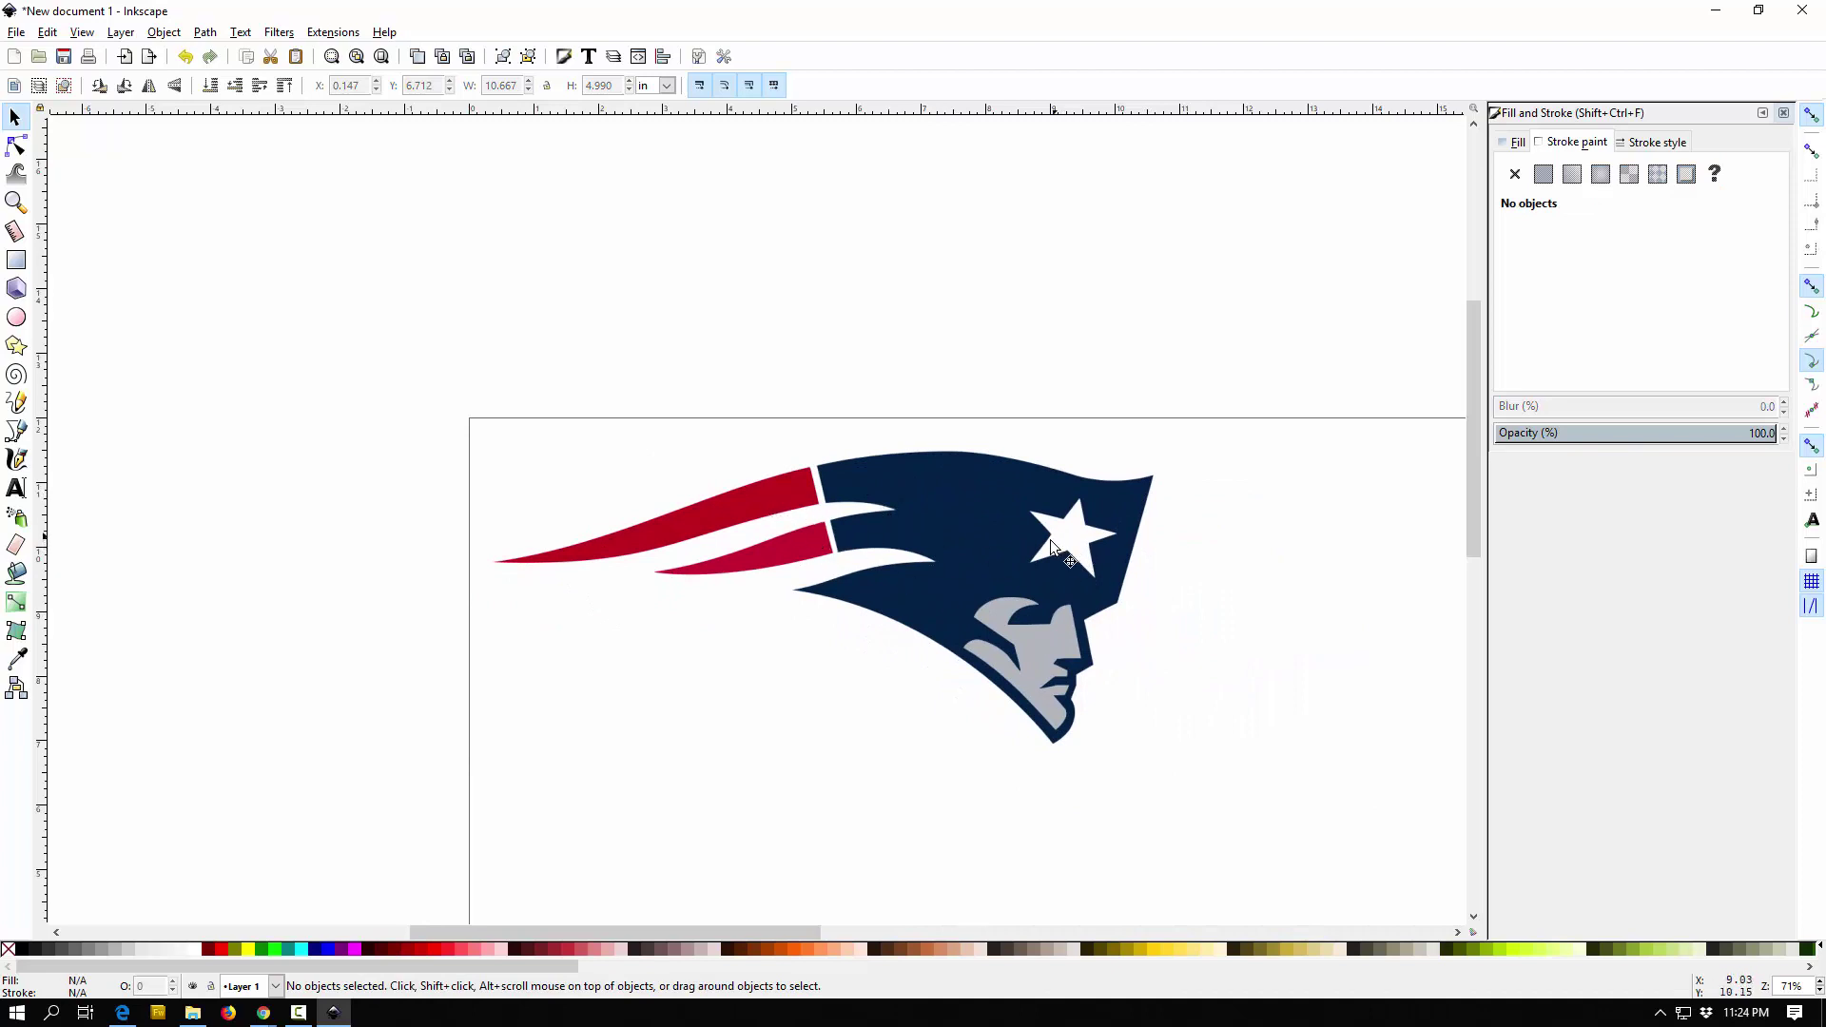
Step: Open Path > Trace Bitmap for the selected Patriots logo image
{"action": "left_click", "coordinate": [1099, 632]}
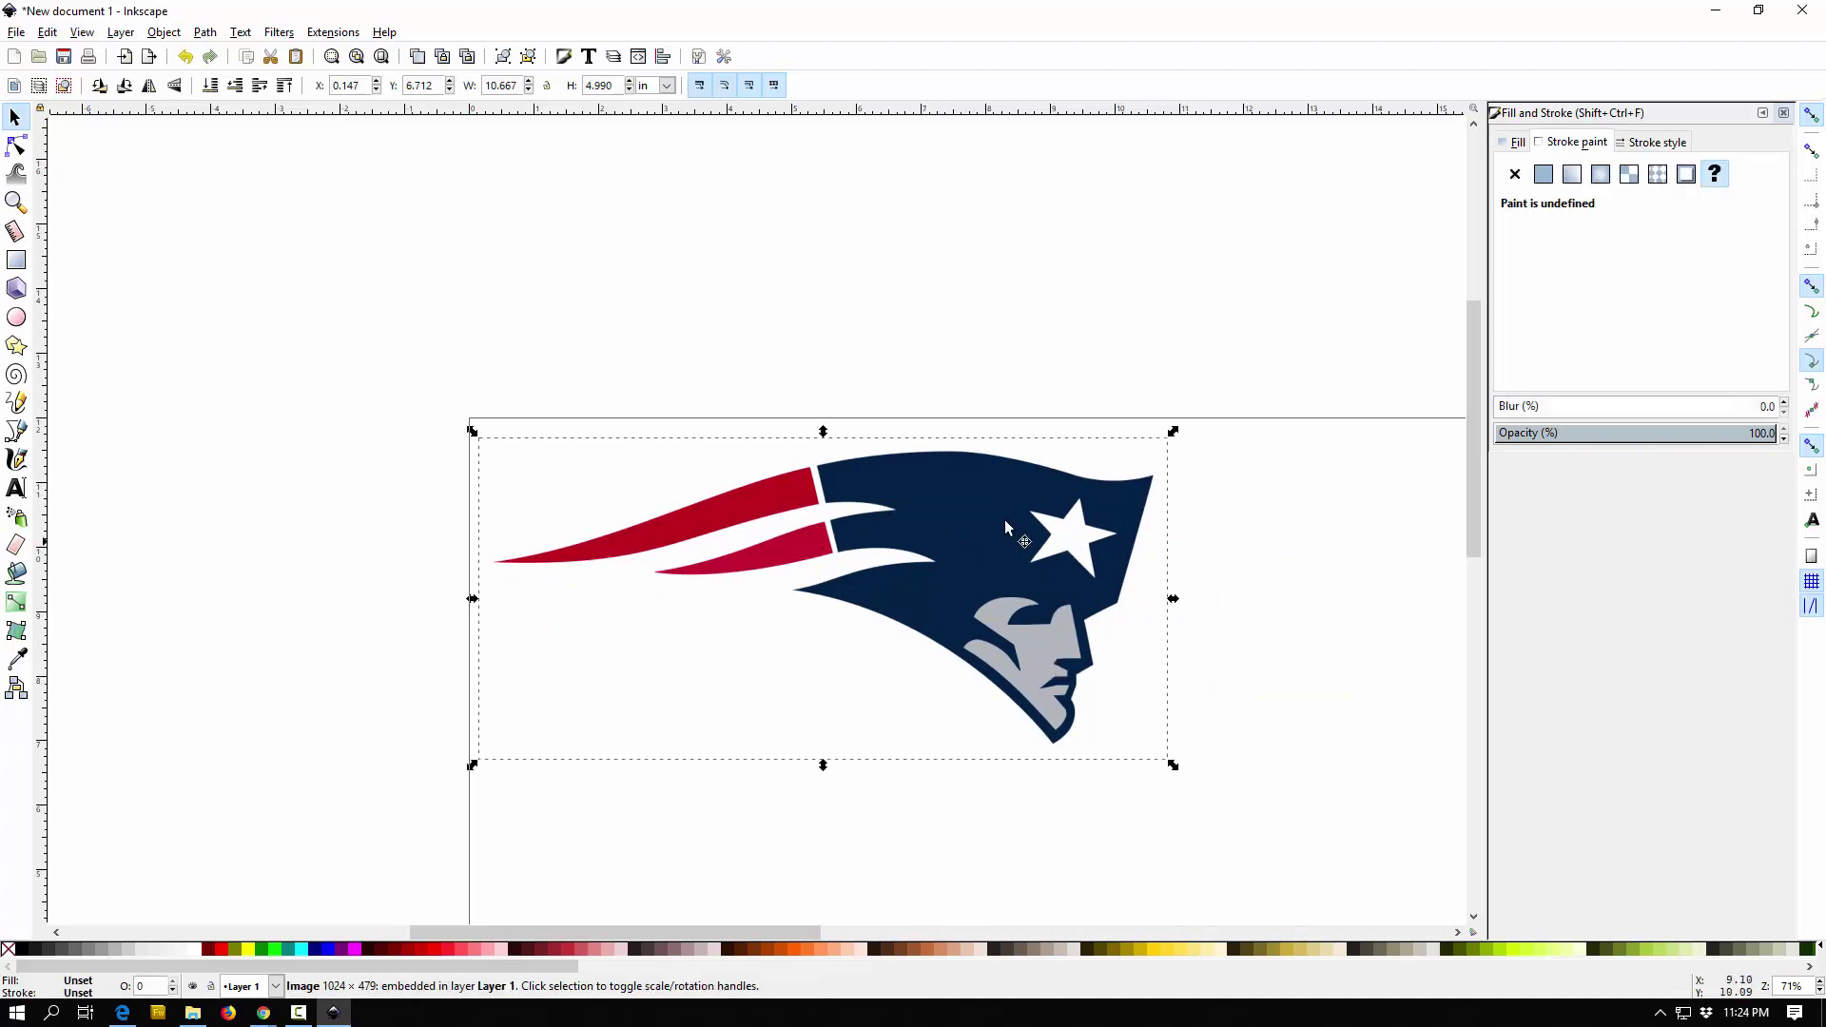
{"action": "left_click", "coordinate": [206, 33]}
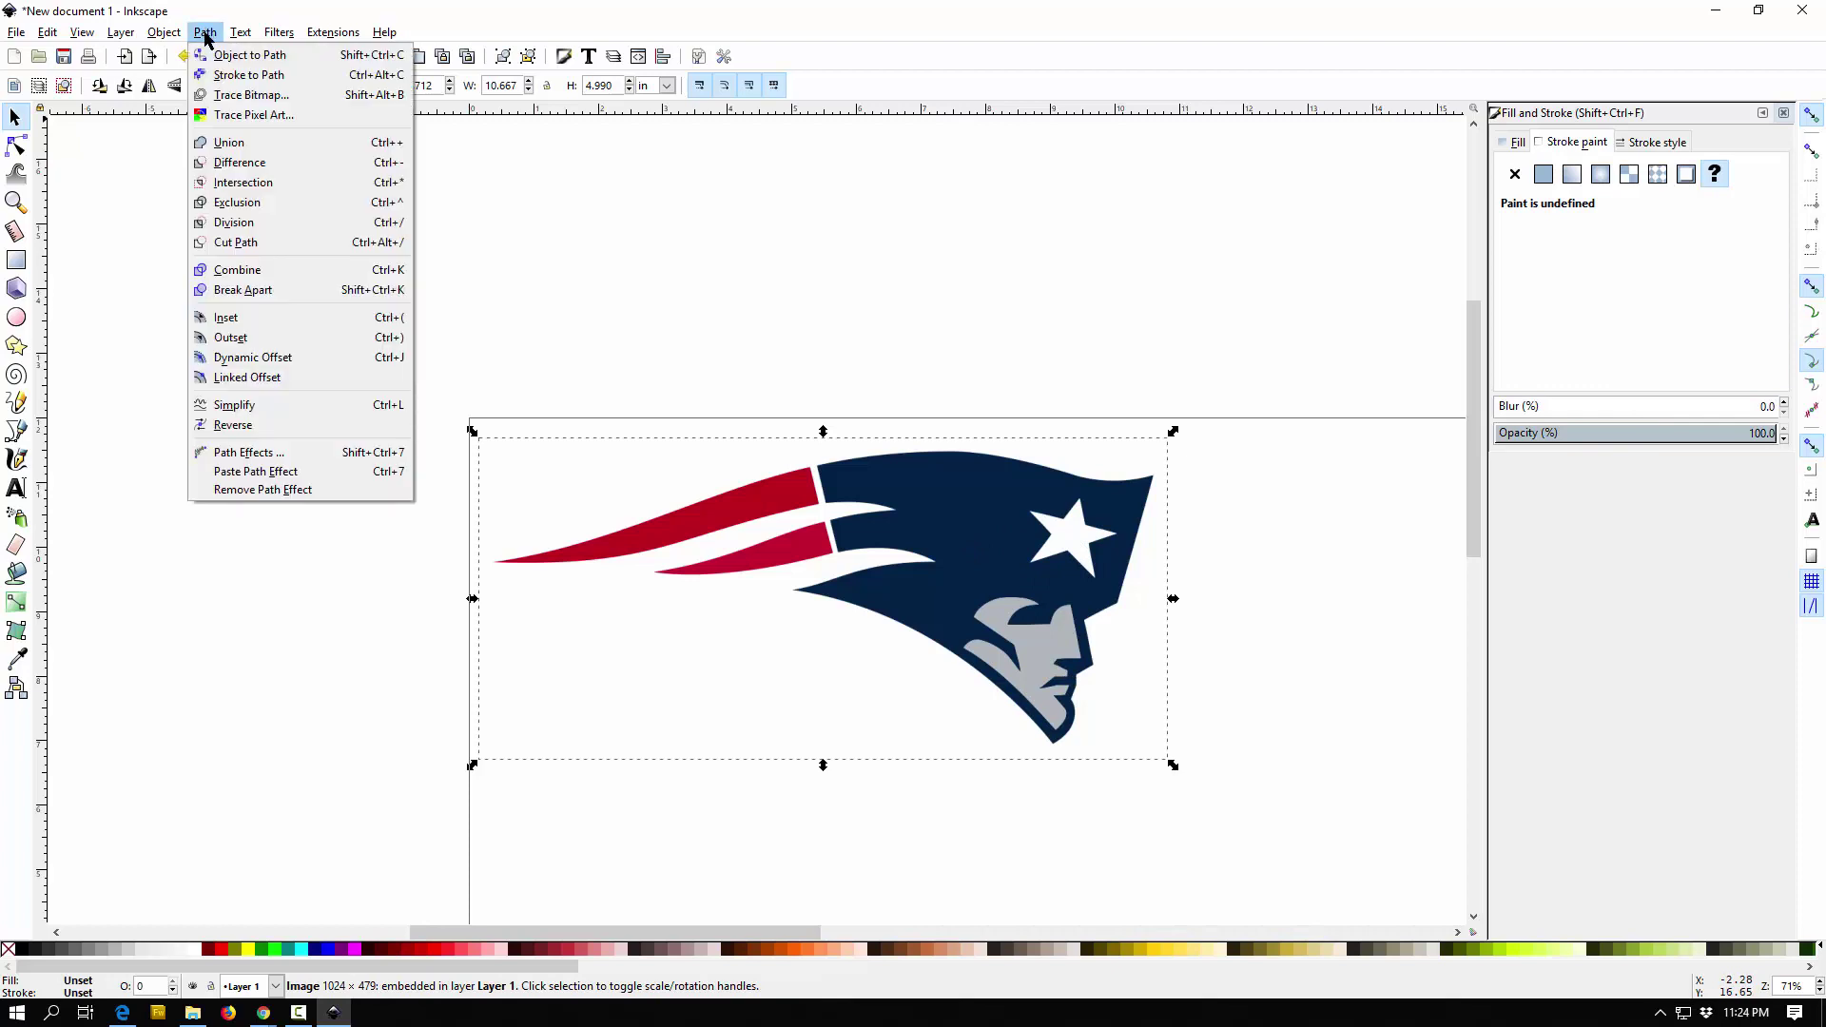
{"action": "left_click", "coordinate": [233, 95]}
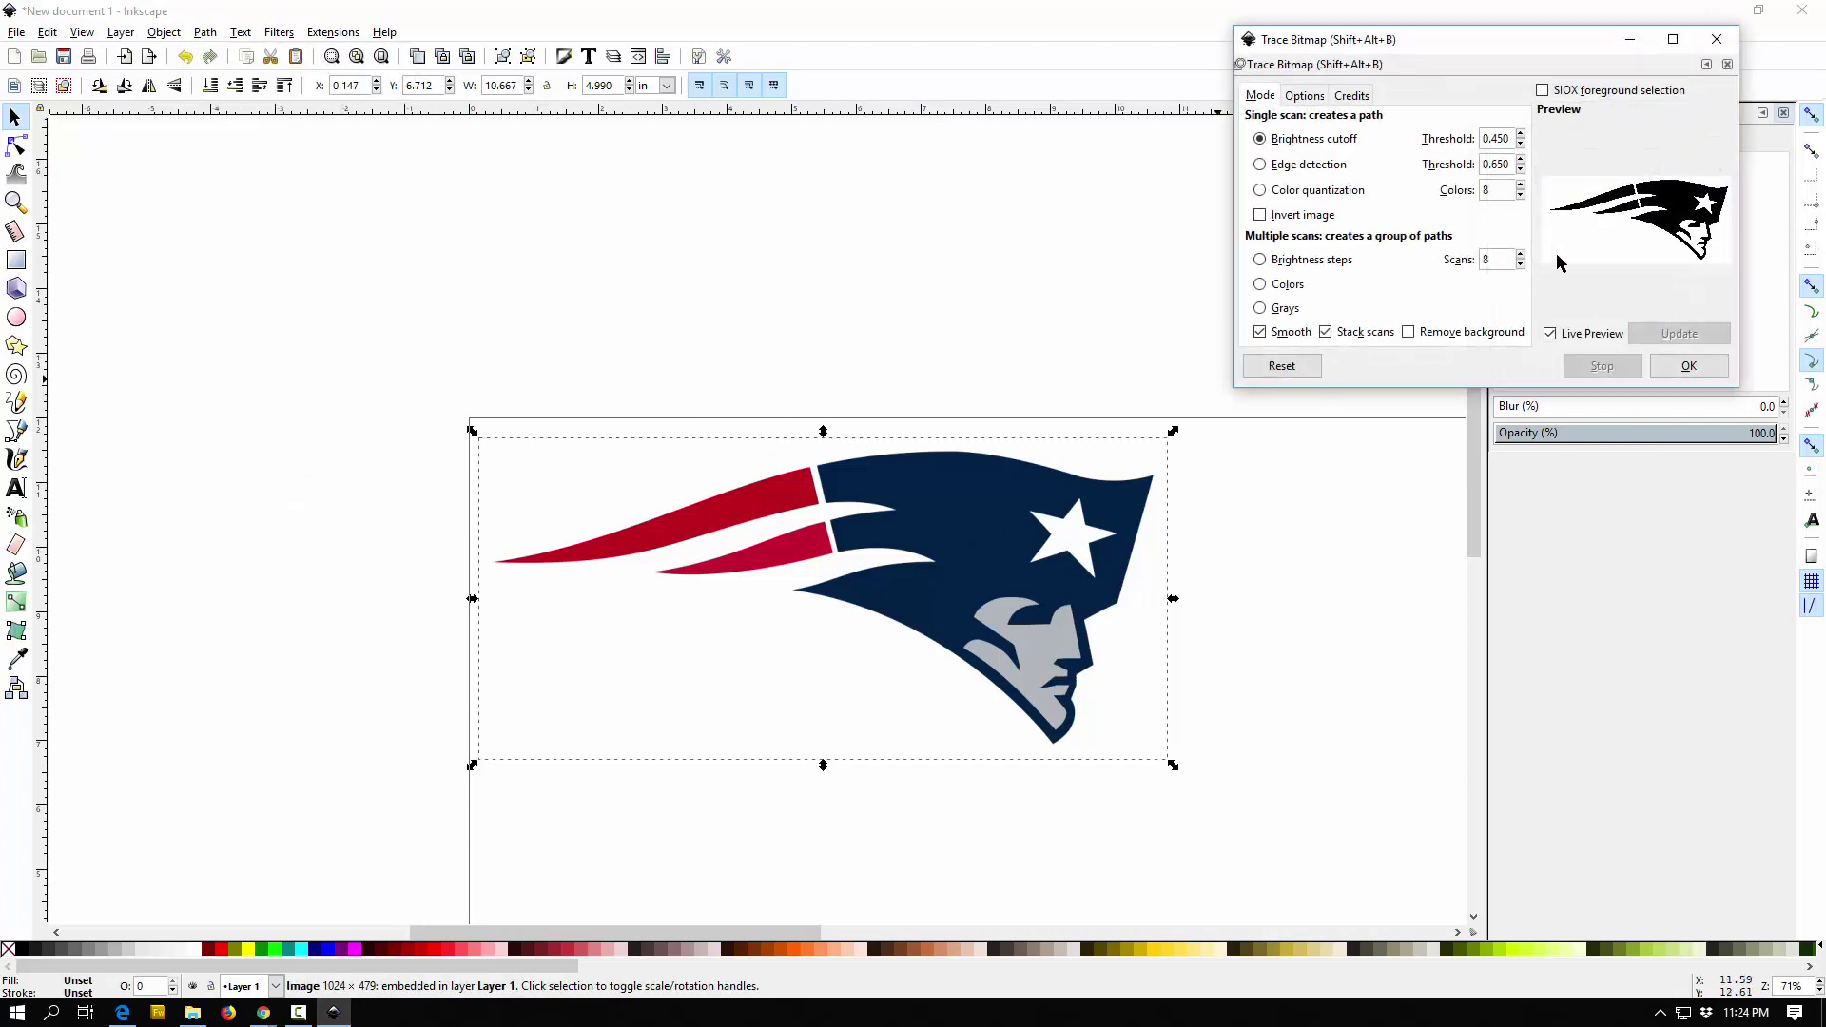
Step: Try several brightness cutoff thresholds, settling on 0.450
{"action": "left_click", "coordinate": [1519, 144]}
{"action": "left_click", "coordinate": [1521, 135]}
{"action": "left_click", "coordinate": [1520, 135]}
{"action": "left_click", "coordinate": [1522, 135]}
{"action": "left_click", "coordinate": [1522, 135]}
{"action": "left_click", "coordinate": [1521, 135]}
{"action": "left_click", "coordinate": [1521, 135]}
{"action": "left_click", "coordinate": [1521, 135]}
{"action": "left_click", "coordinate": [1521, 135]}
{"action": "left_click", "coordinate": [1521, 135]}
{"action": "left_click", "coordinate": [1522, 135]}
{"action": "left_click", "coordinate": [1521, 135]}
{"action": "left_click", "coordinate": [1520, 143]}
{"action": "left_click", "coordinate": [1519, 135]}
{"action": "scroll", "coordinate": [951, 608], "scroll_direction": "right", "scroll_amount": 8}
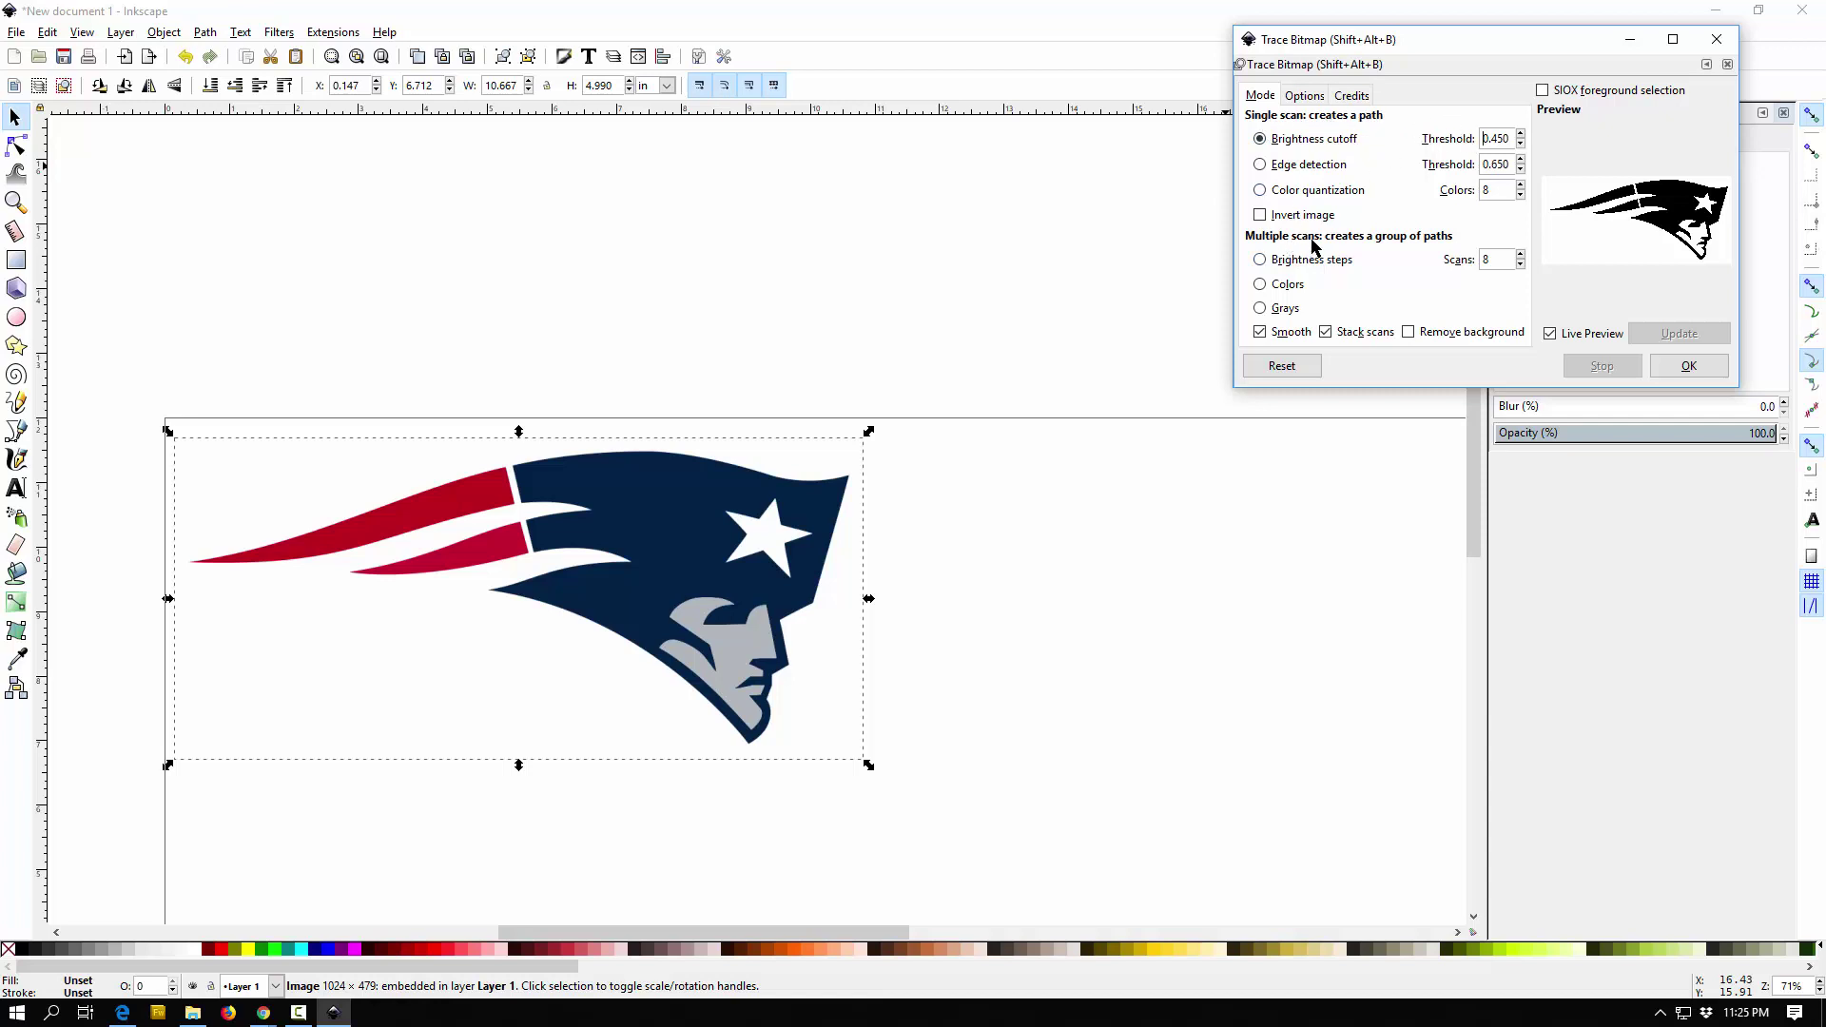
Step: Trace the Patriots logo in Colors mode with 4 scans and drag the result aside
{"action": "left_click", "coordinate": [1281, 287]}
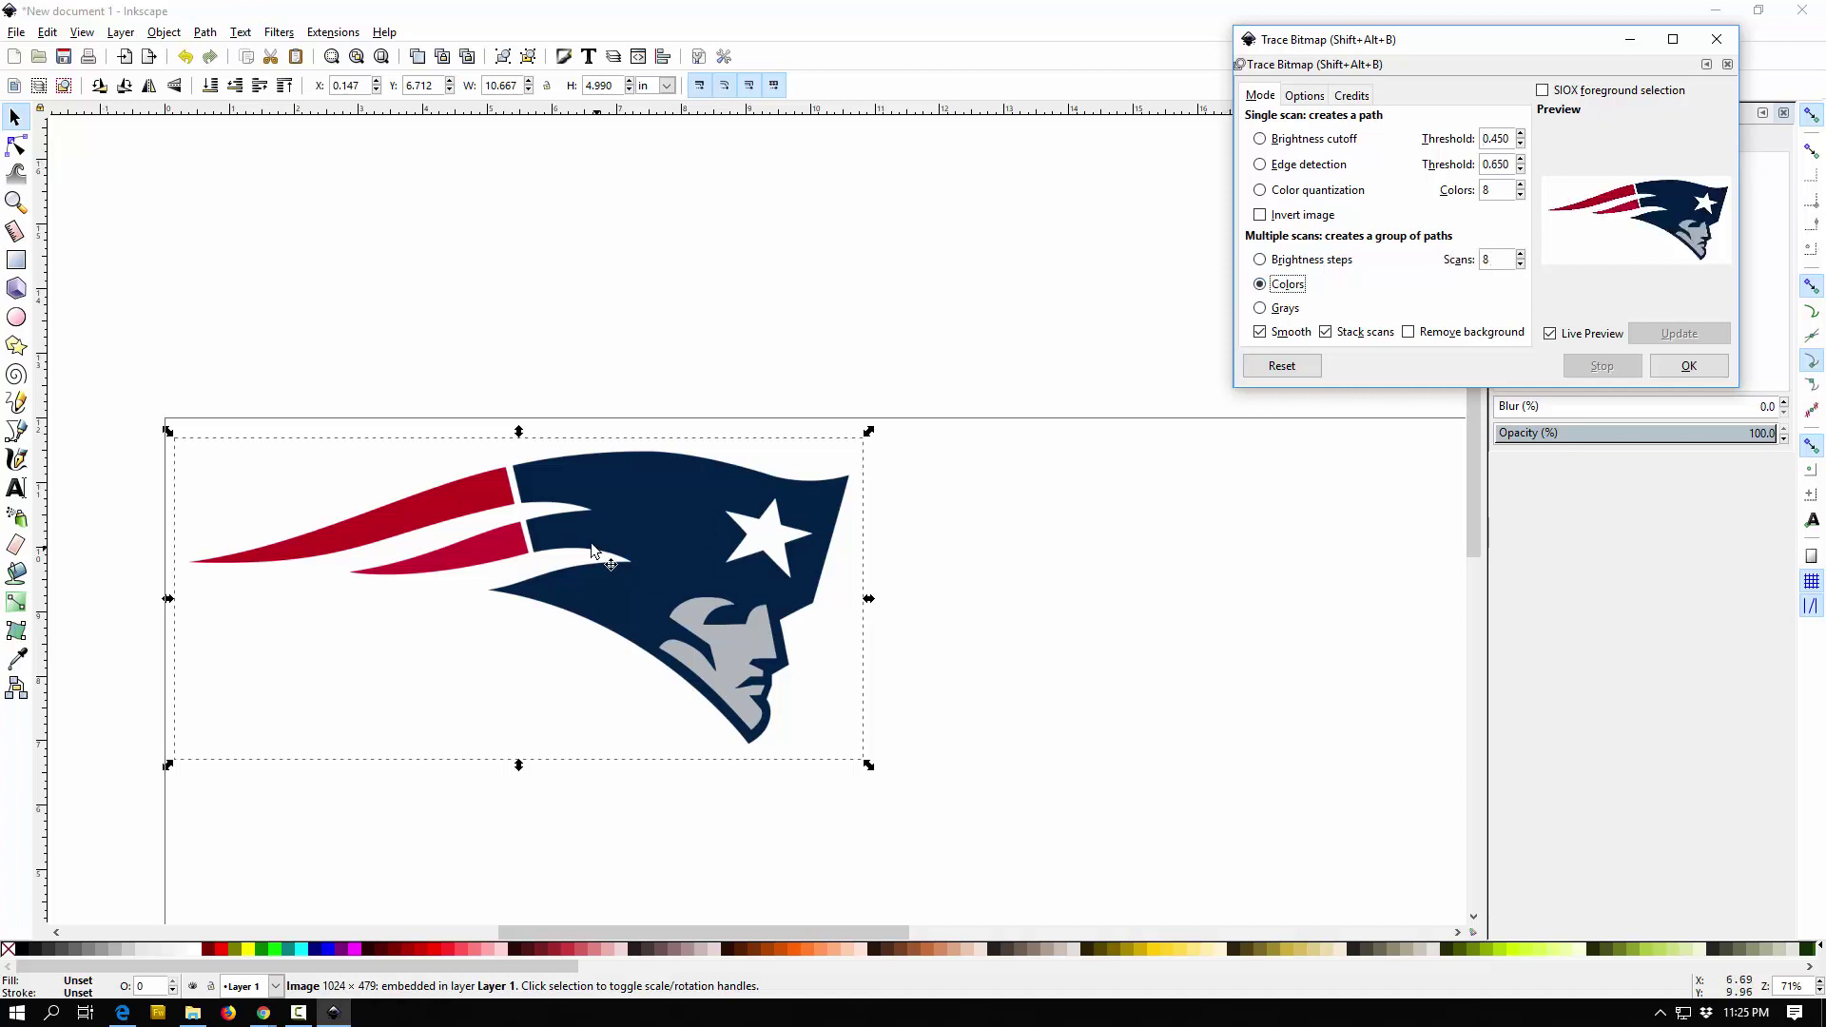
{"action": "left_click", "coordinate": [1521, 266]}
{"action": "left_click", "coordinate": [407, 700]}
{"action": "left_click", "coordinate": [635, 537]}
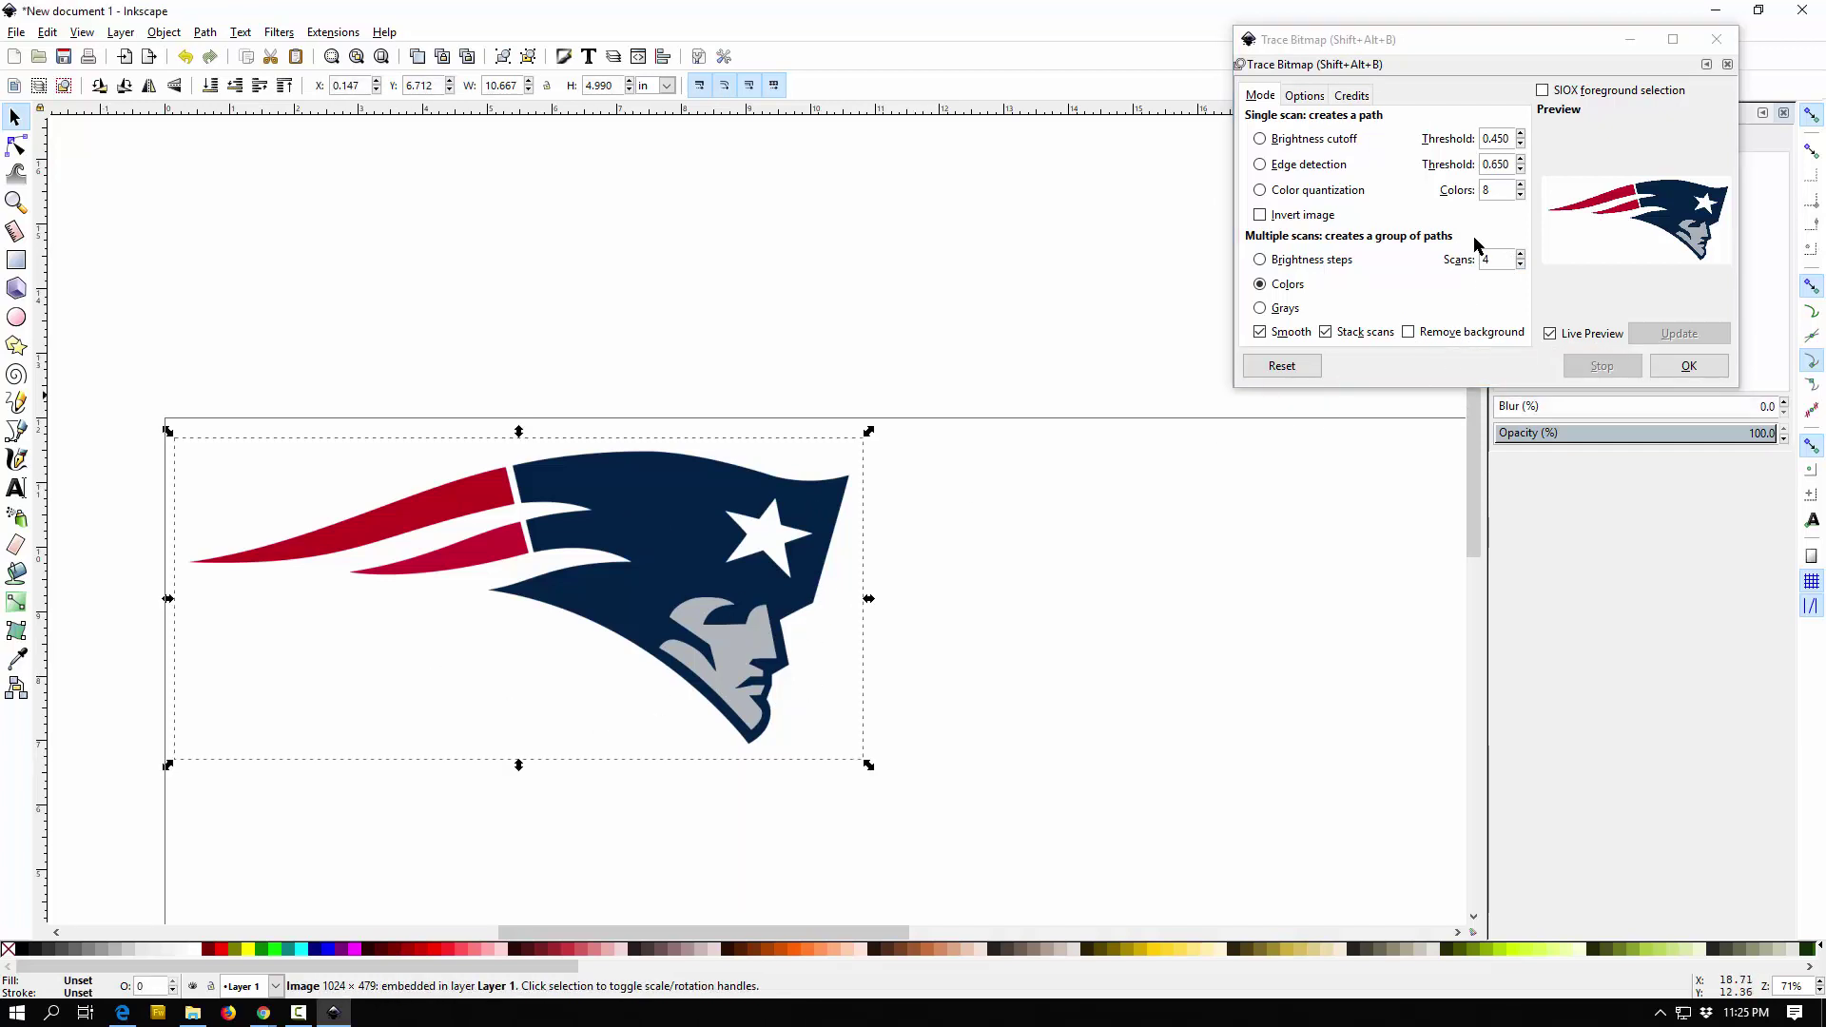
{"action": "left_click", "coordinate": [1689, 366]}
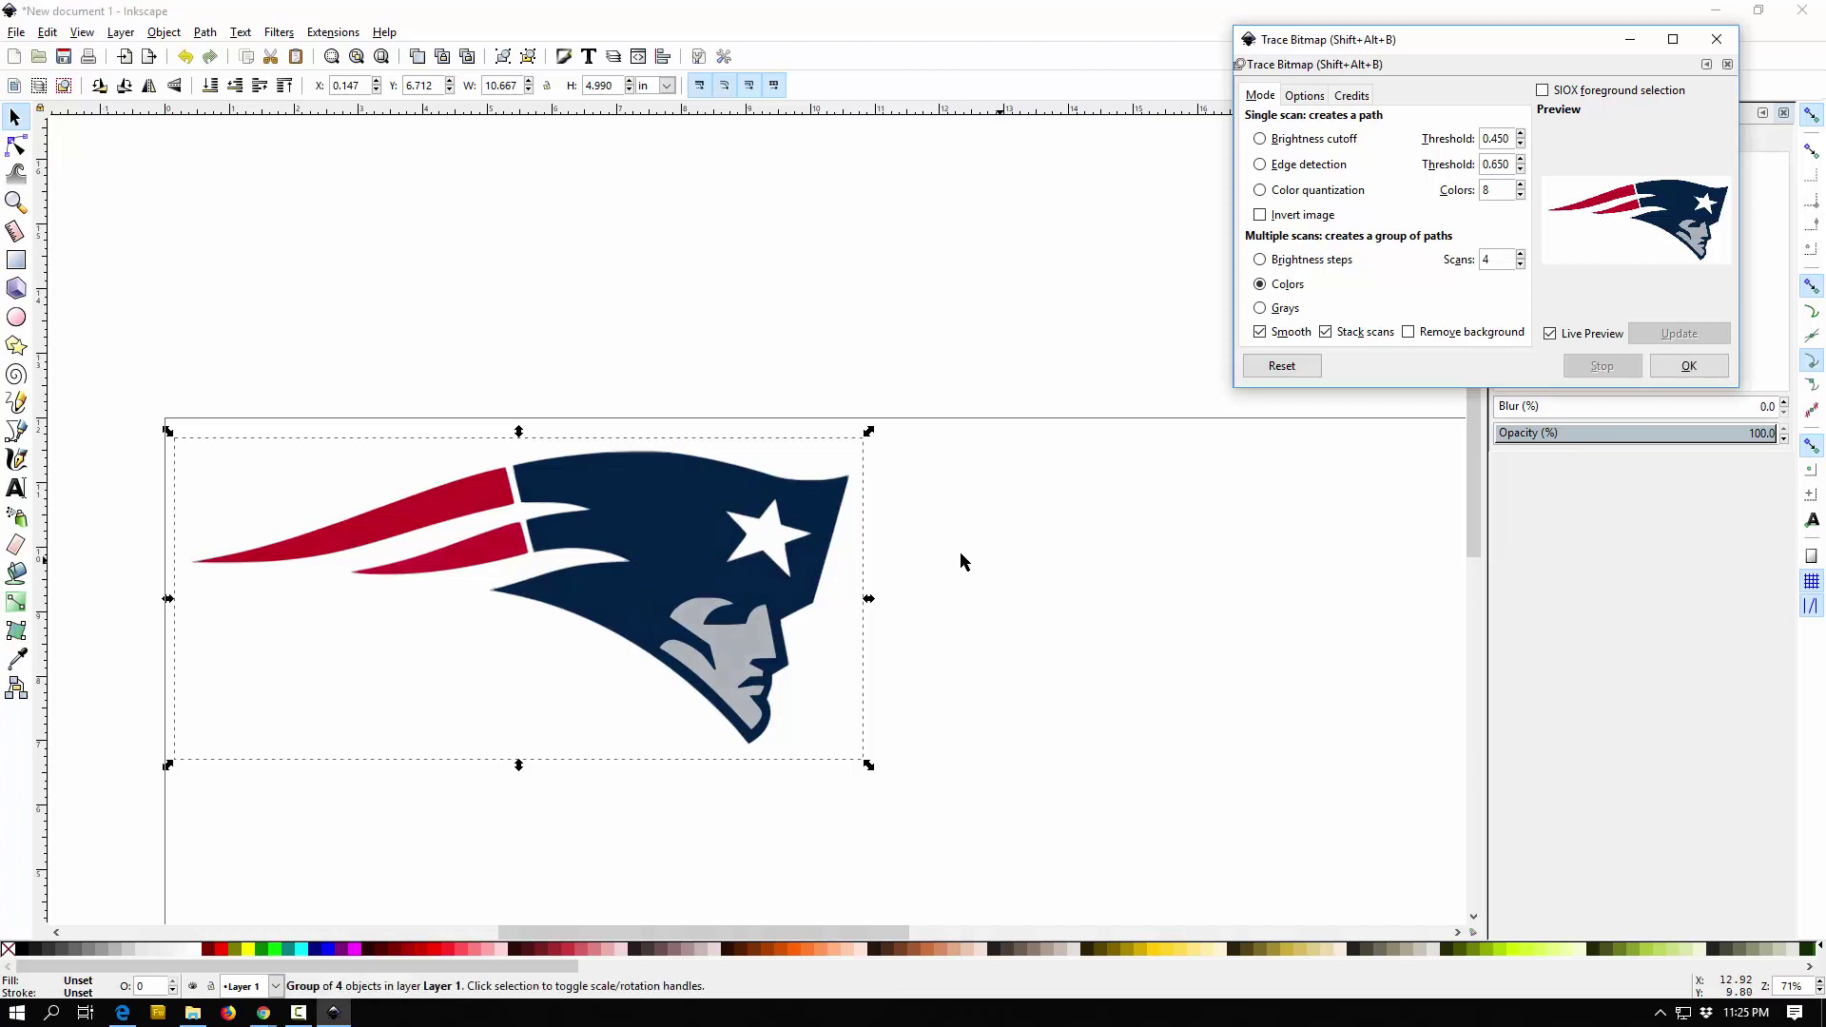
{"action": "left_click_drag", "start_coordinate": [733, 519], "coordinate": [1175, 584]}
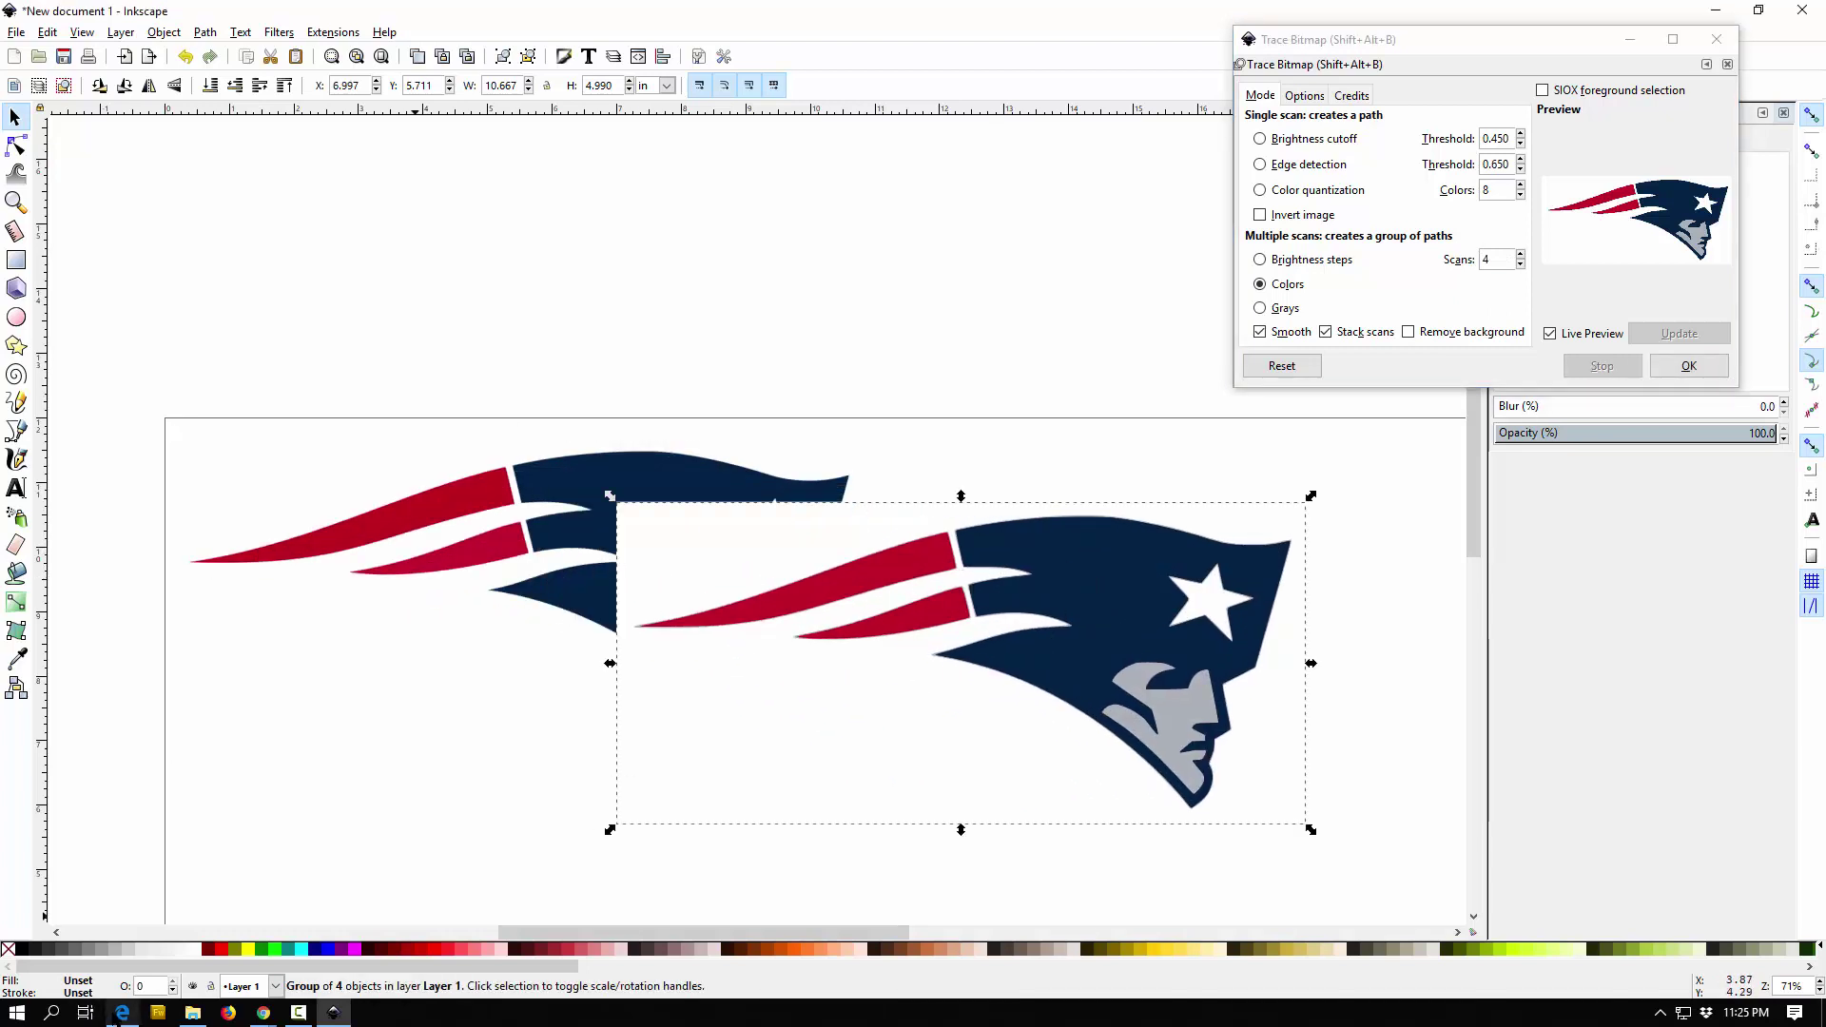
Step: Delete that trace and retrace with Remove background checked, giving a 3-object group
{"action": "key", "text": "Delete"}
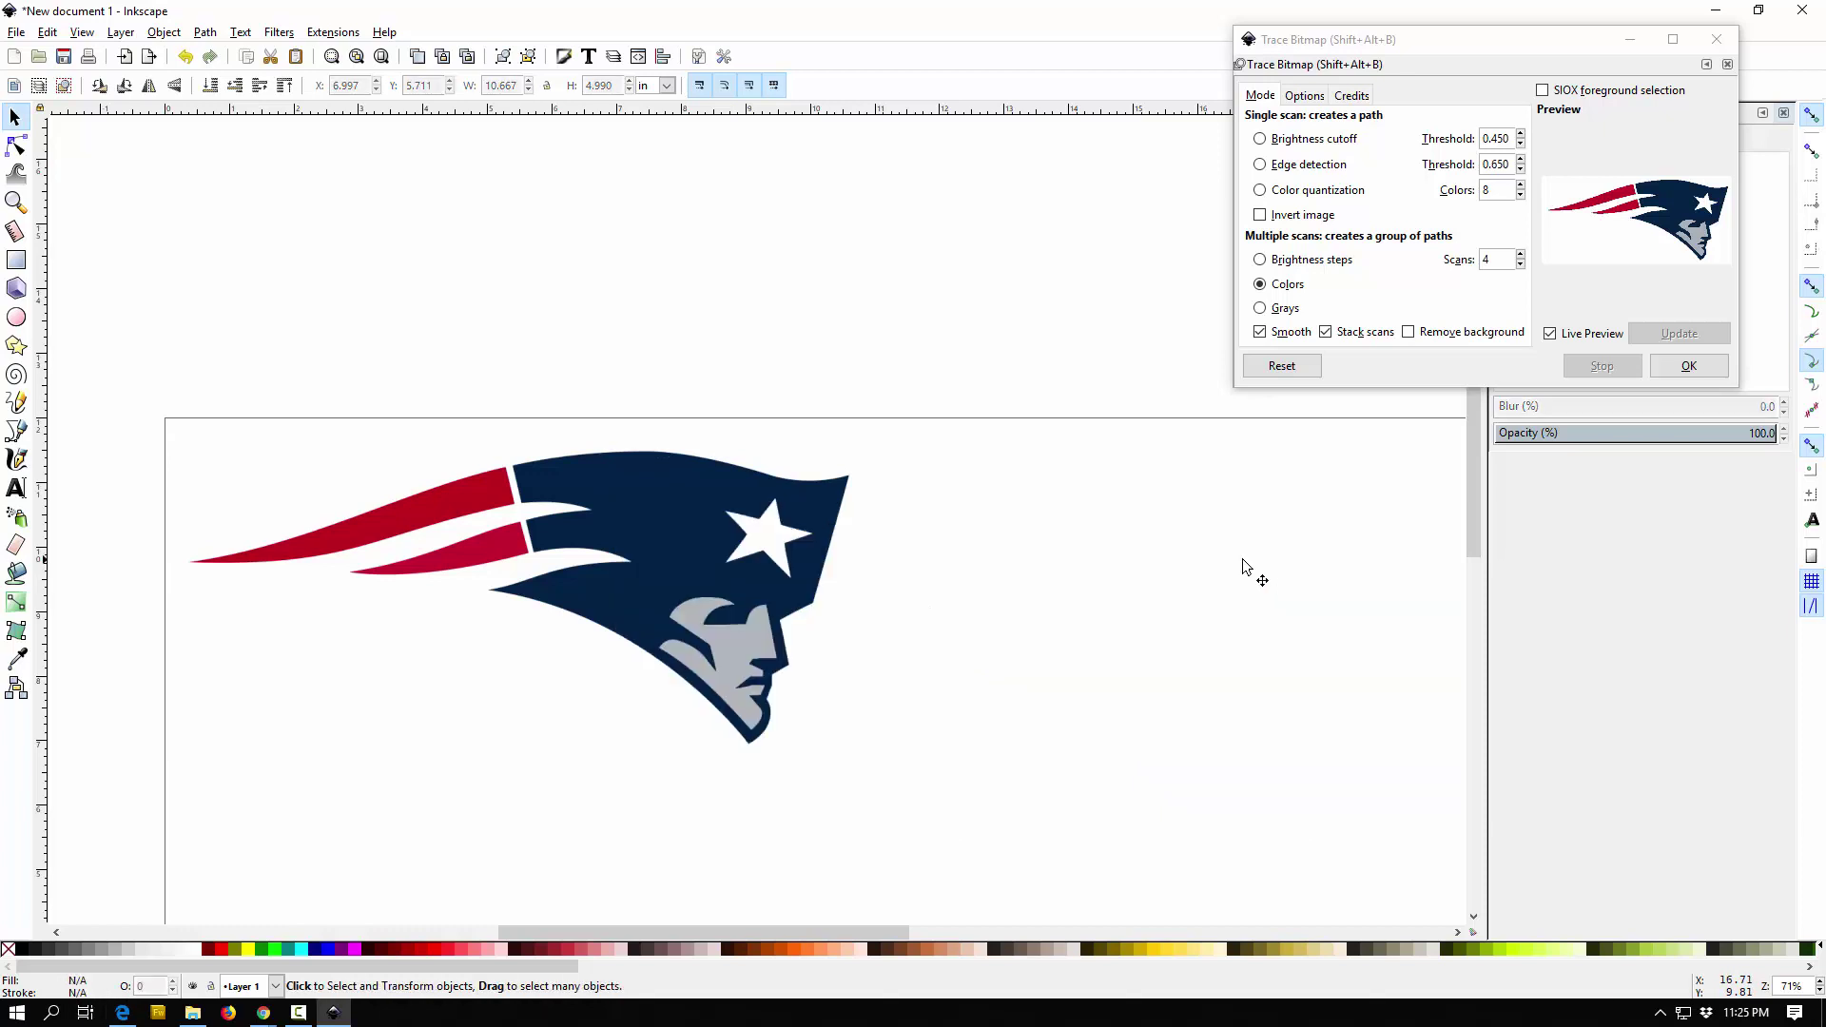
{"action": "left_click", "coordinate": [1407, 332]}
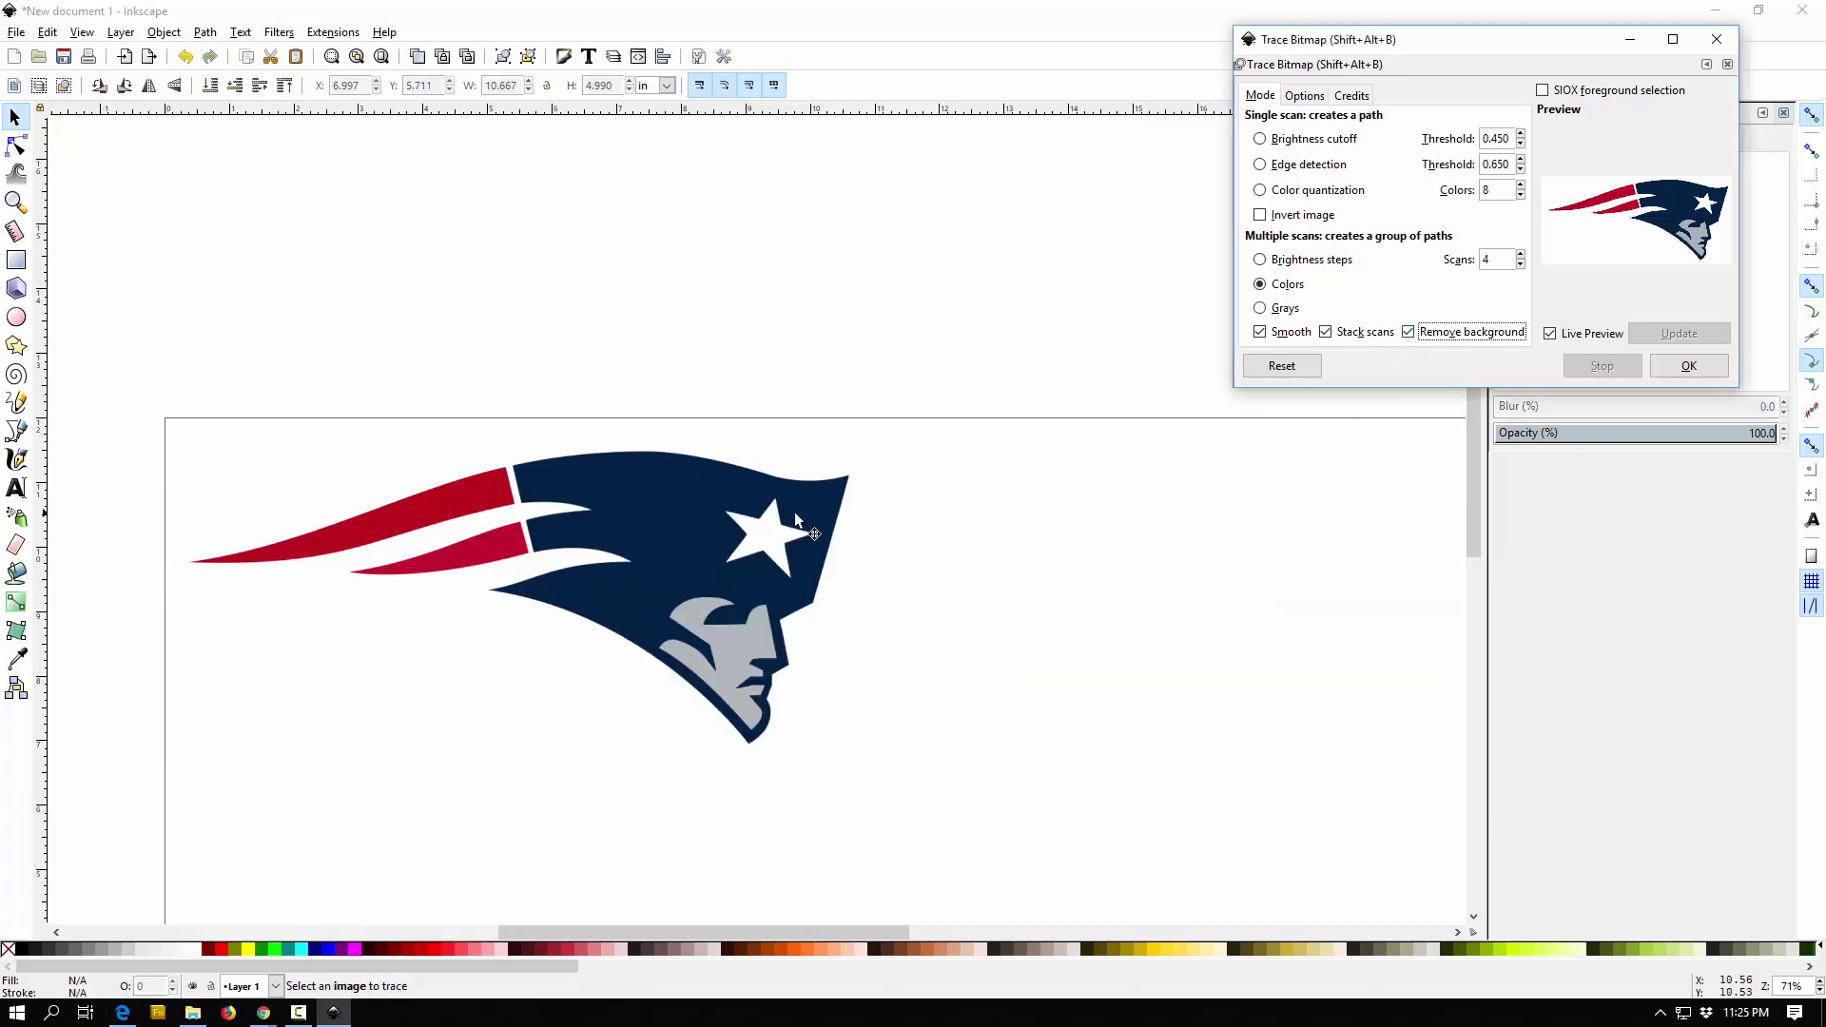
{"action": "left_click", "coordinate": [769, 515]}
{"action": "left_click", "coordinate": [1723, 366]}
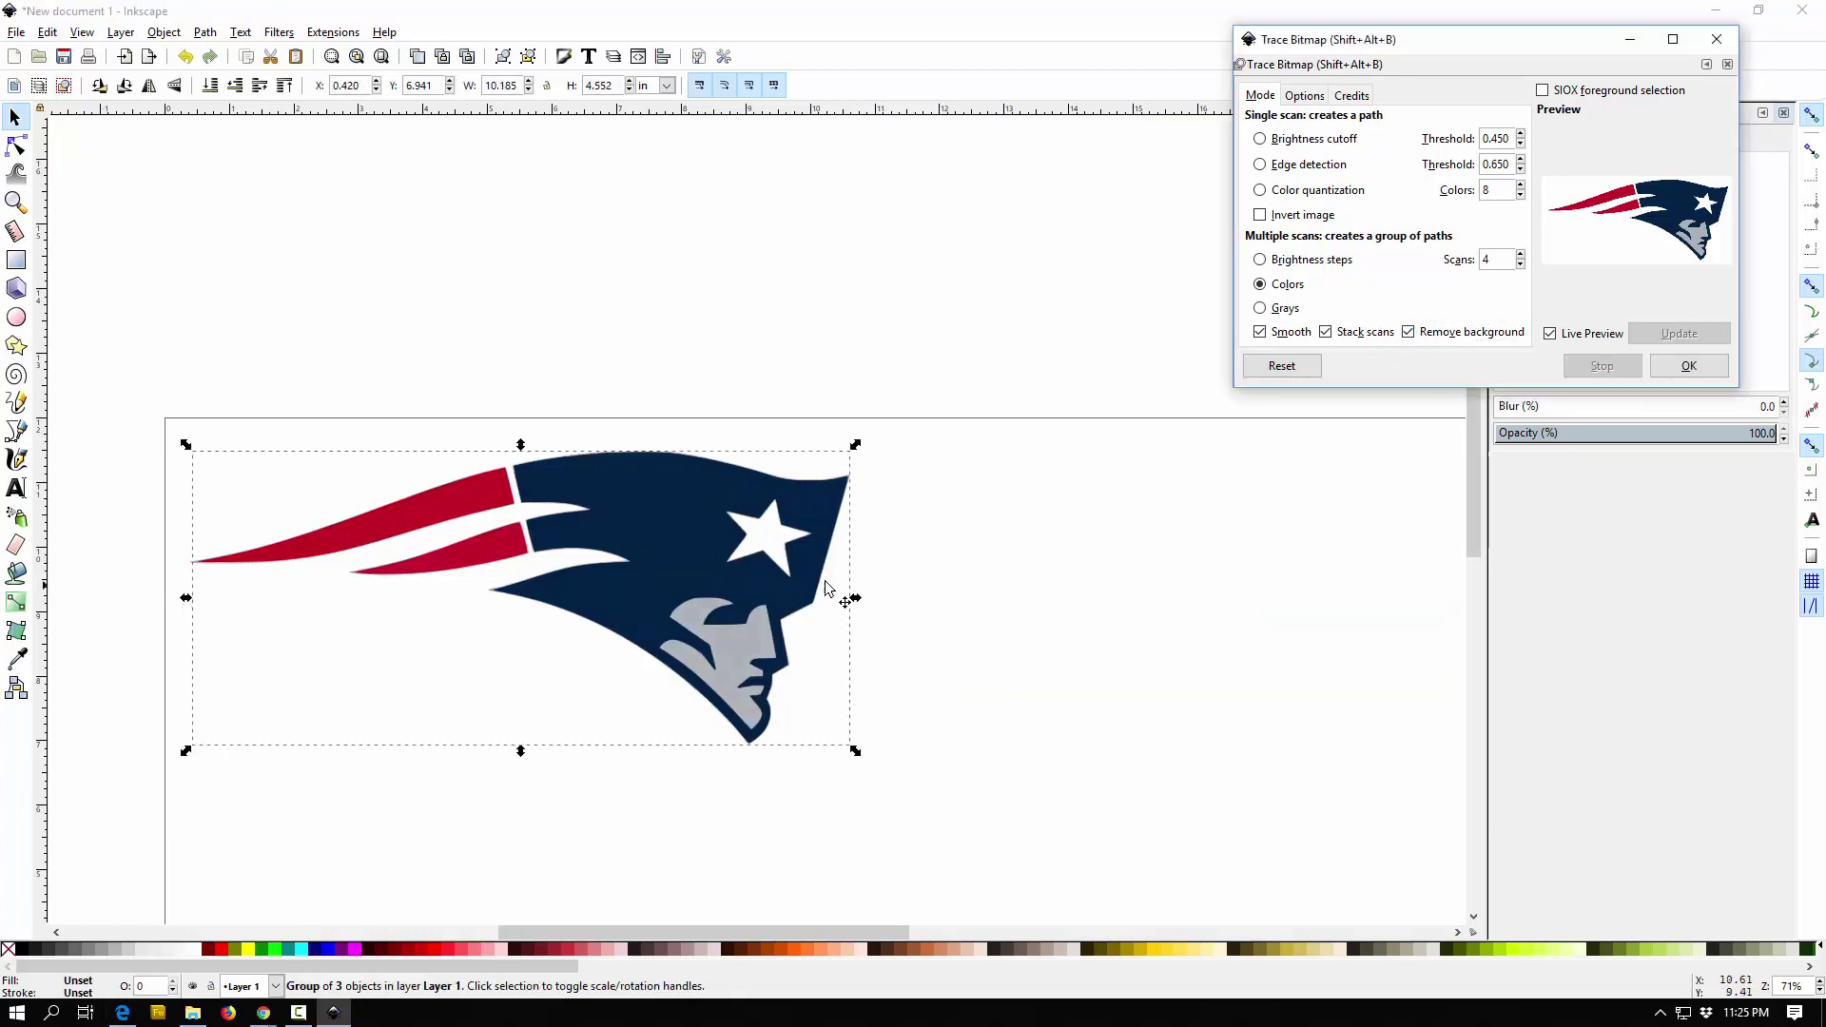
{"action": "mouse_move", "coordinate": [715, 527]}
{"action": "left_mouse_down"}
{"action": "mouse_move", "coordinate": [1282, 574]}
{"action": "mouse_move", "coordinate": [1170, 519]}
{"action": "mouse_move", "coordinate": [1103, 521]}
{"action": "mouse_move", "coordinate": [1126, 521]}
{"action": "mouse_move", "coordinate": [537, 650]}
{"action": "left_mouse_up"}
Step: Delete the original Patriots logo bitmap
{"action": "scroll", "coordinate": [814, 511], "scroll_direction": "left", "scroll_amount": 8}
{"action": "scroll", "coordinate": [1044, 531], "scroll_direction": "up", "scroll_amount": 8}
{"action": "scroll", "coordinate": [1036, 466], "scroll_direction": "down", "scroll_amount": 5}
{"action": "scroll", "coordinate": [1056, 531], "scroll_direction": "right", "scroll_amount": 6}
{"action": "scroll", "coordinate": [1056, 437], "scroll_direction": "down", "scroll_amount": 1}
{"action": "scroll", "coordinate": [1052, 438], "scroll_direction": "down", "scroll_amount": 6}
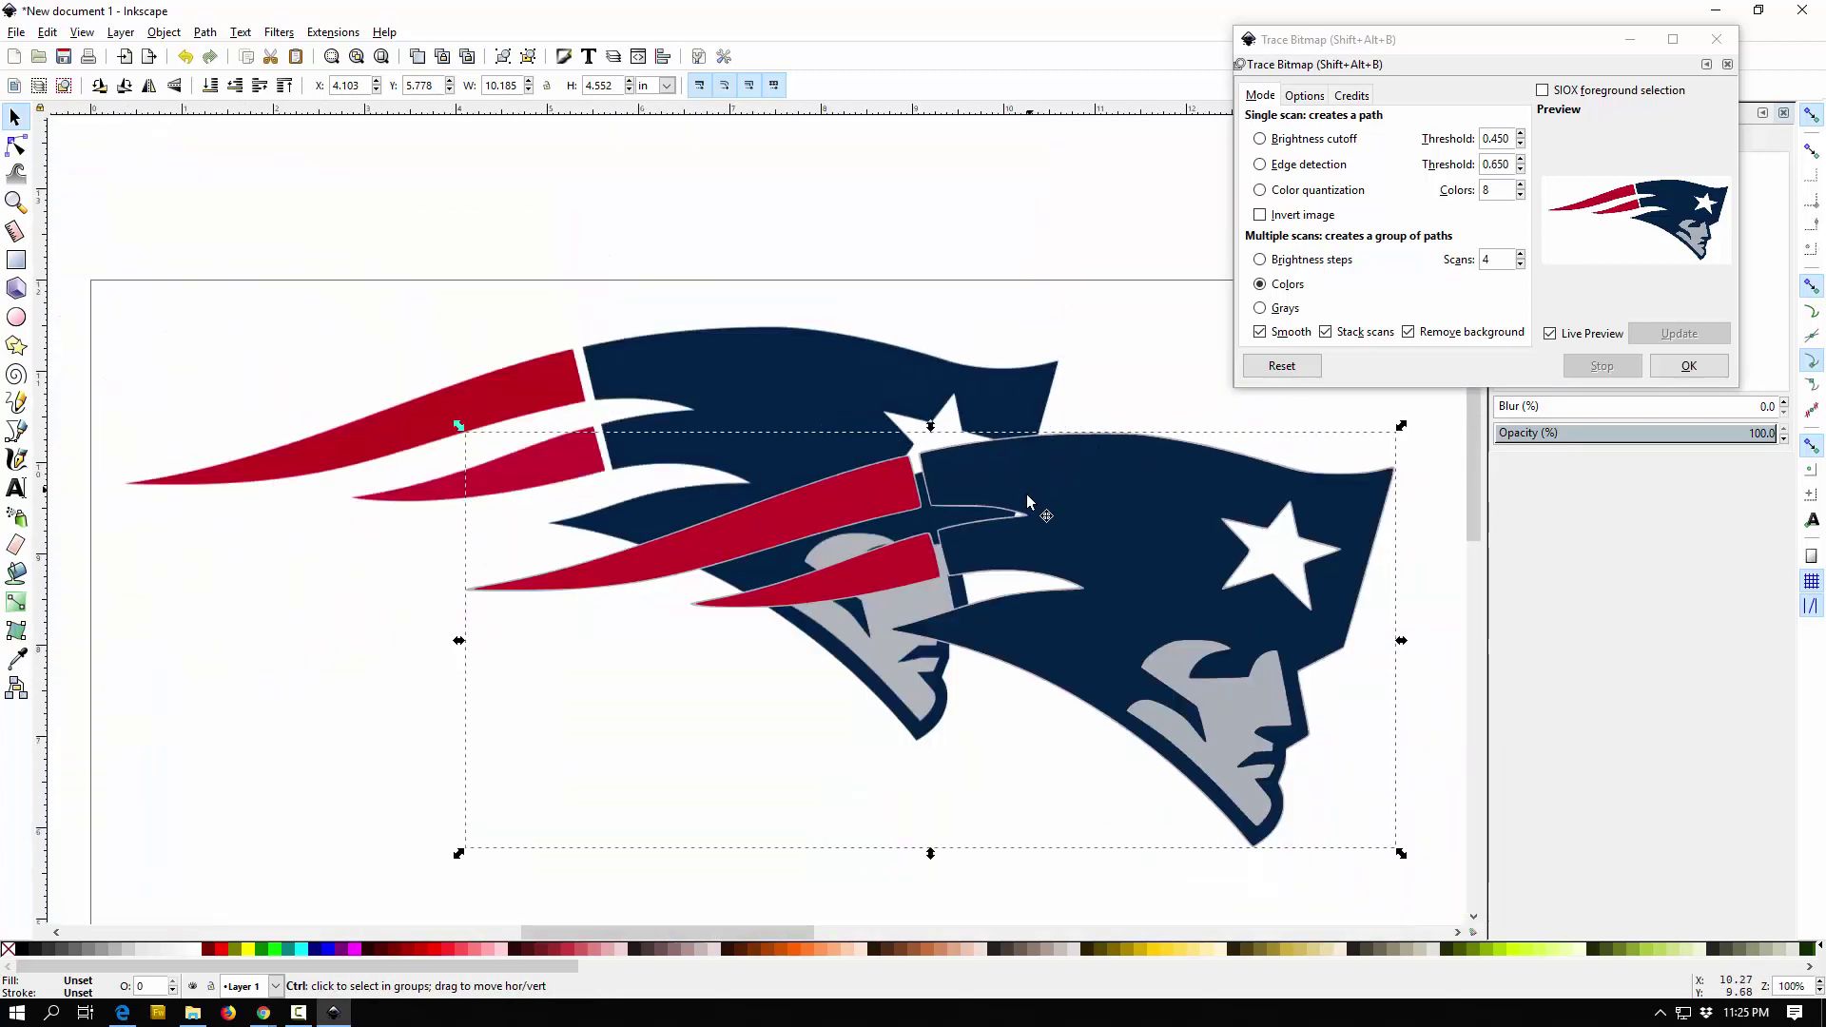
{"action": "left_click", "coordinate": [705, 379]}
{"action": "key", "text": "Delete"}
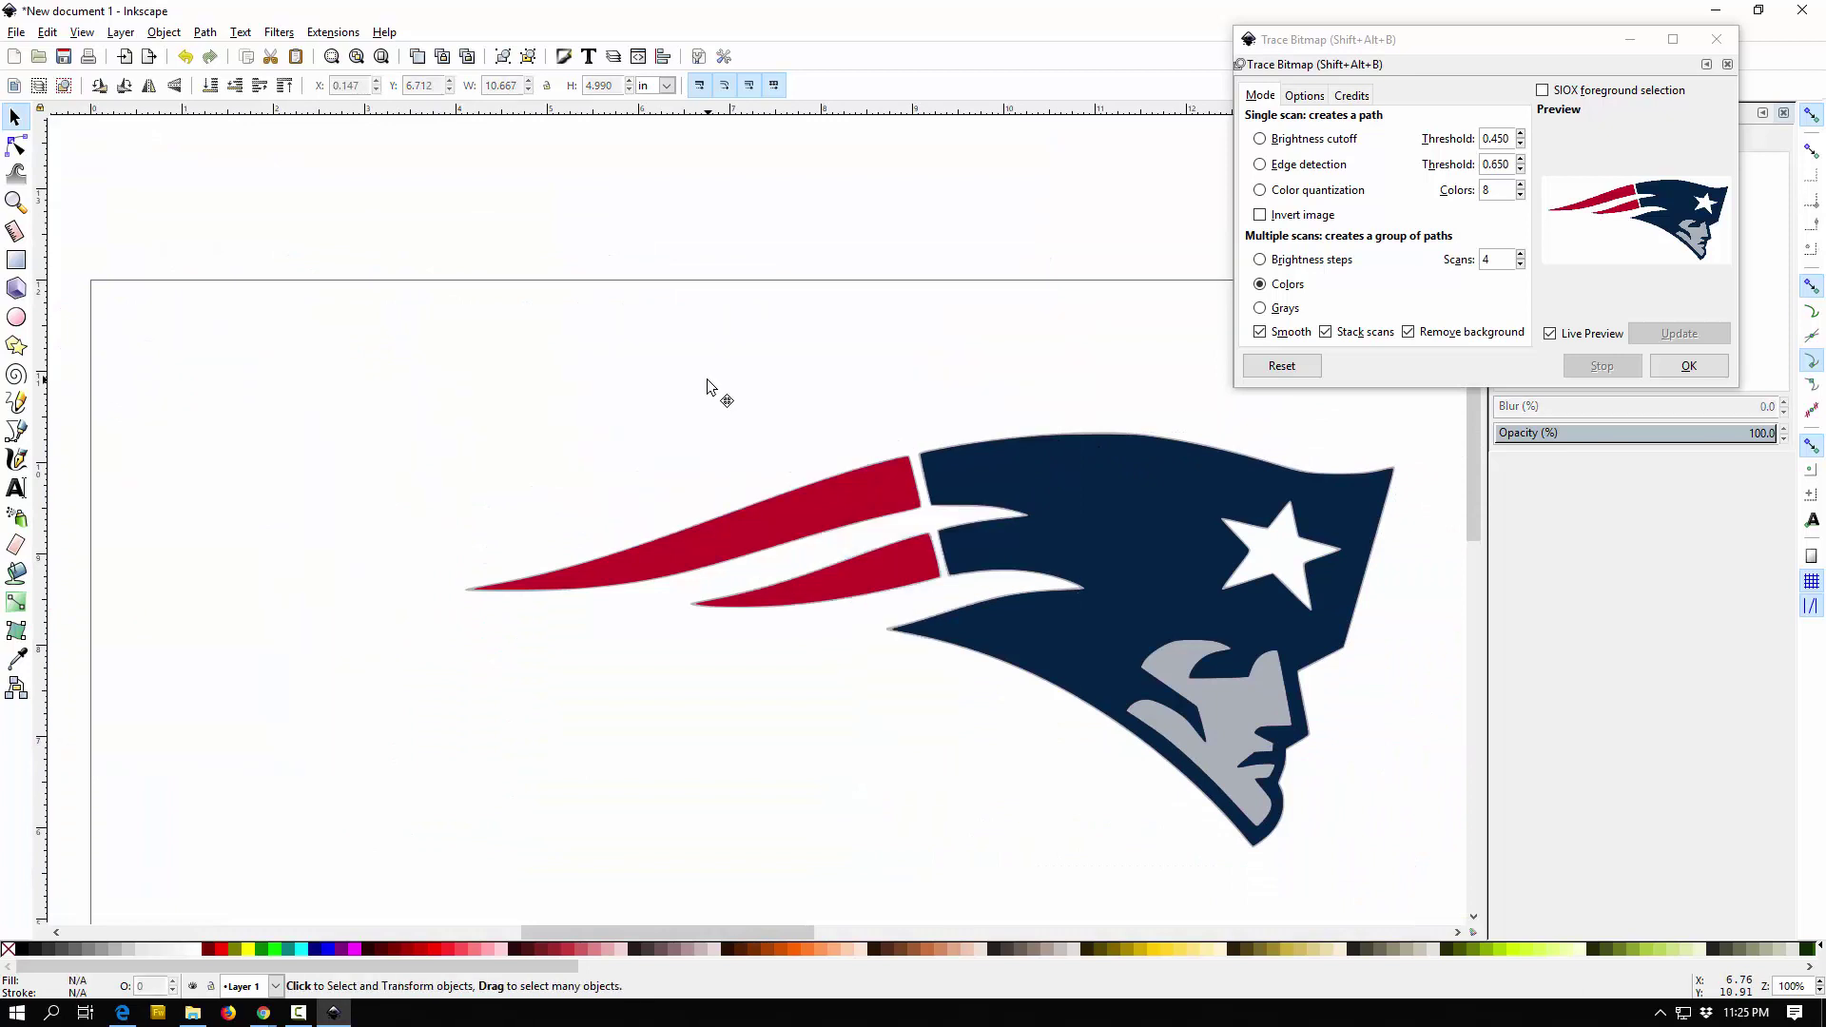
Step: Move the traced logo group to the page's top-left and close Trace Bitmap
{"action": "left_click", "coordinate": [1112, 542]}
{"action": "mouse_move", "coordinate": [1113, 542]}
{"action": "left_mouse_down"}
{"action": "mouse_move", "coordinate": [780, 518]}
{"action": "mouse_move", "coordinate": [733, 404]}
{"action": "mouse_move", "coordinate": [793, 421]}
{"action": "left_mouse_up"}
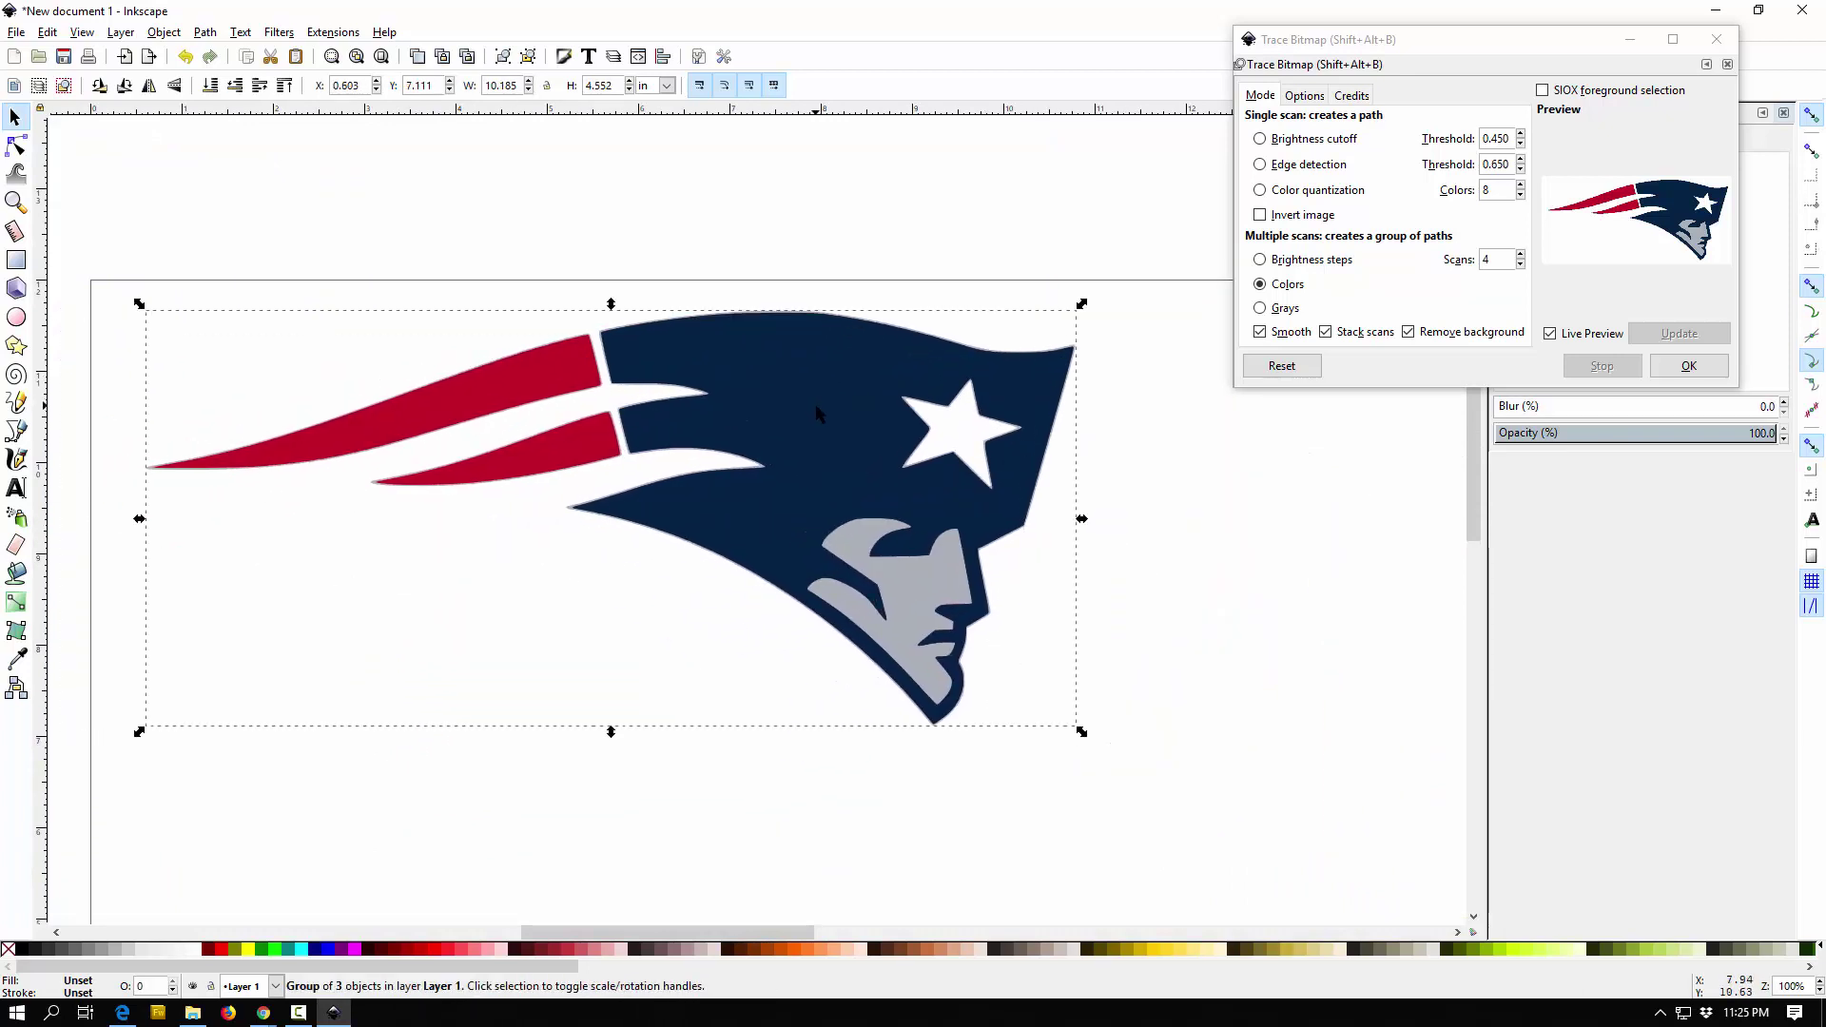
{"action": "left_click", "coordinate": [1716, 39]}
Step: Ungroup the traced logo into red, navy and grey paths, inspect them apart, then undo the moves
{"action": "right_click", "coordinate": [767, 384]}
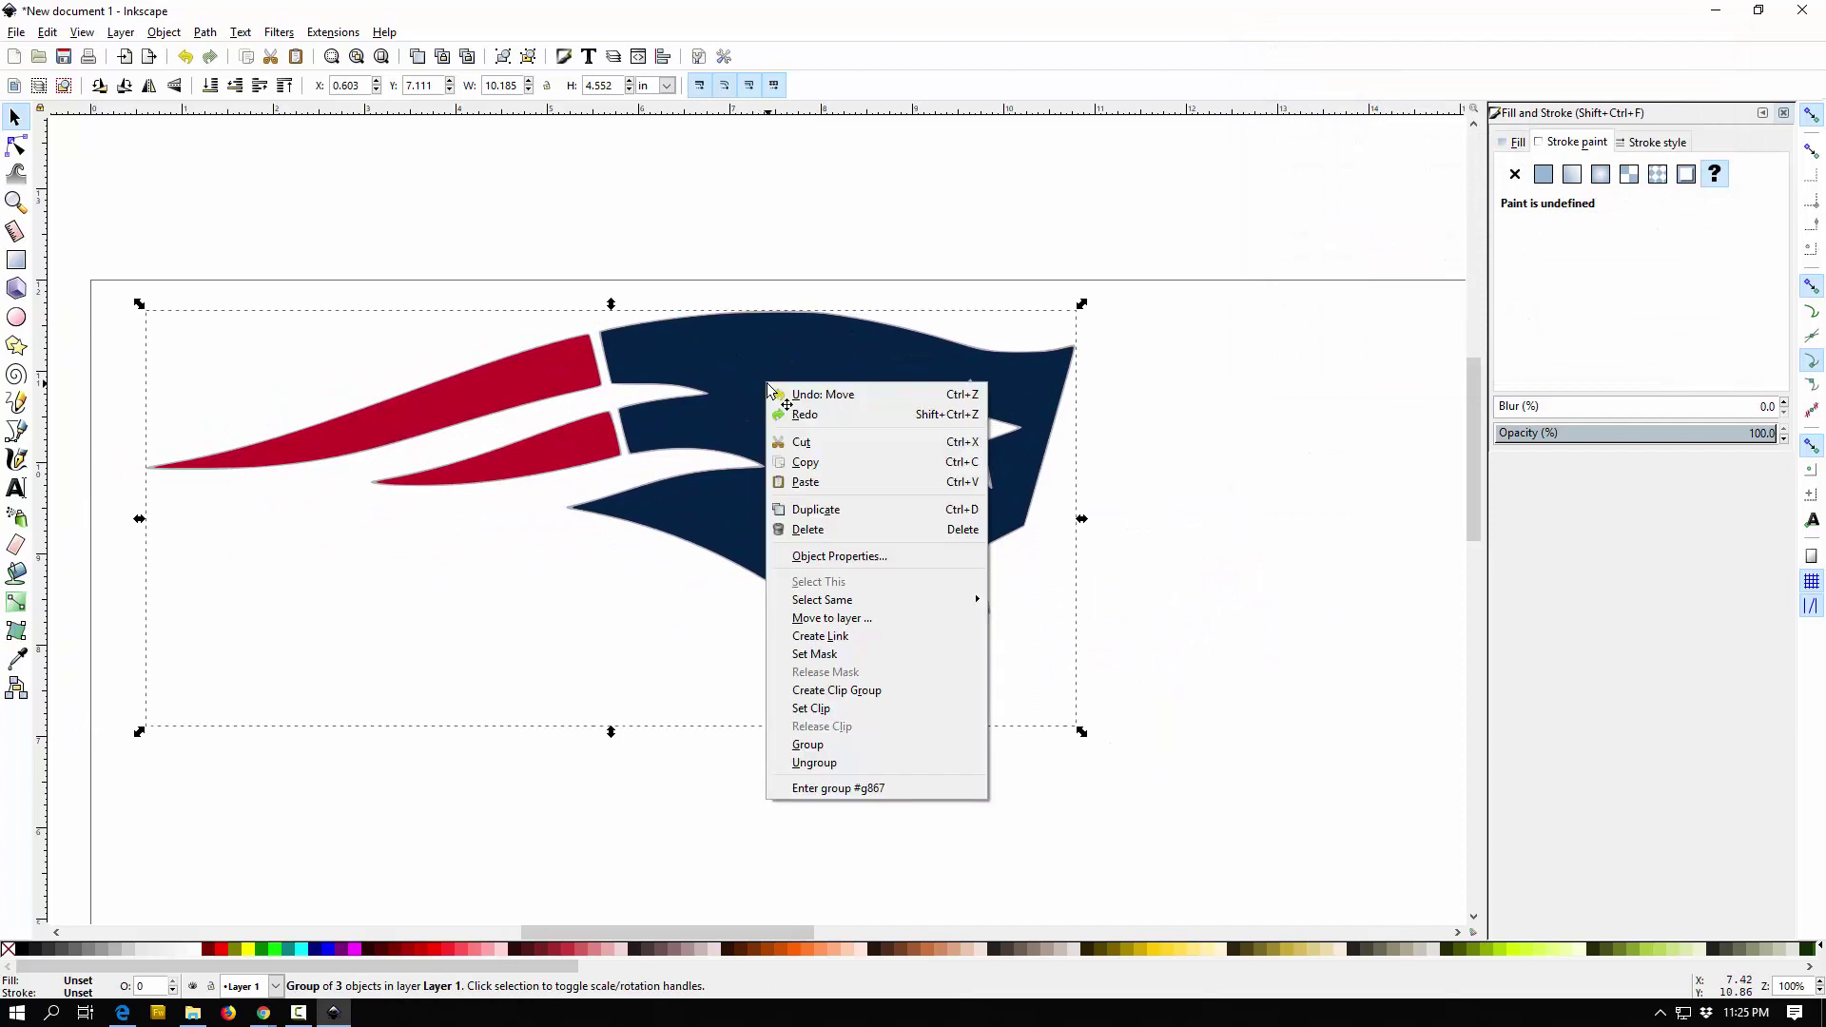
{"action": "left_click", "coordinate": [840, 772]}
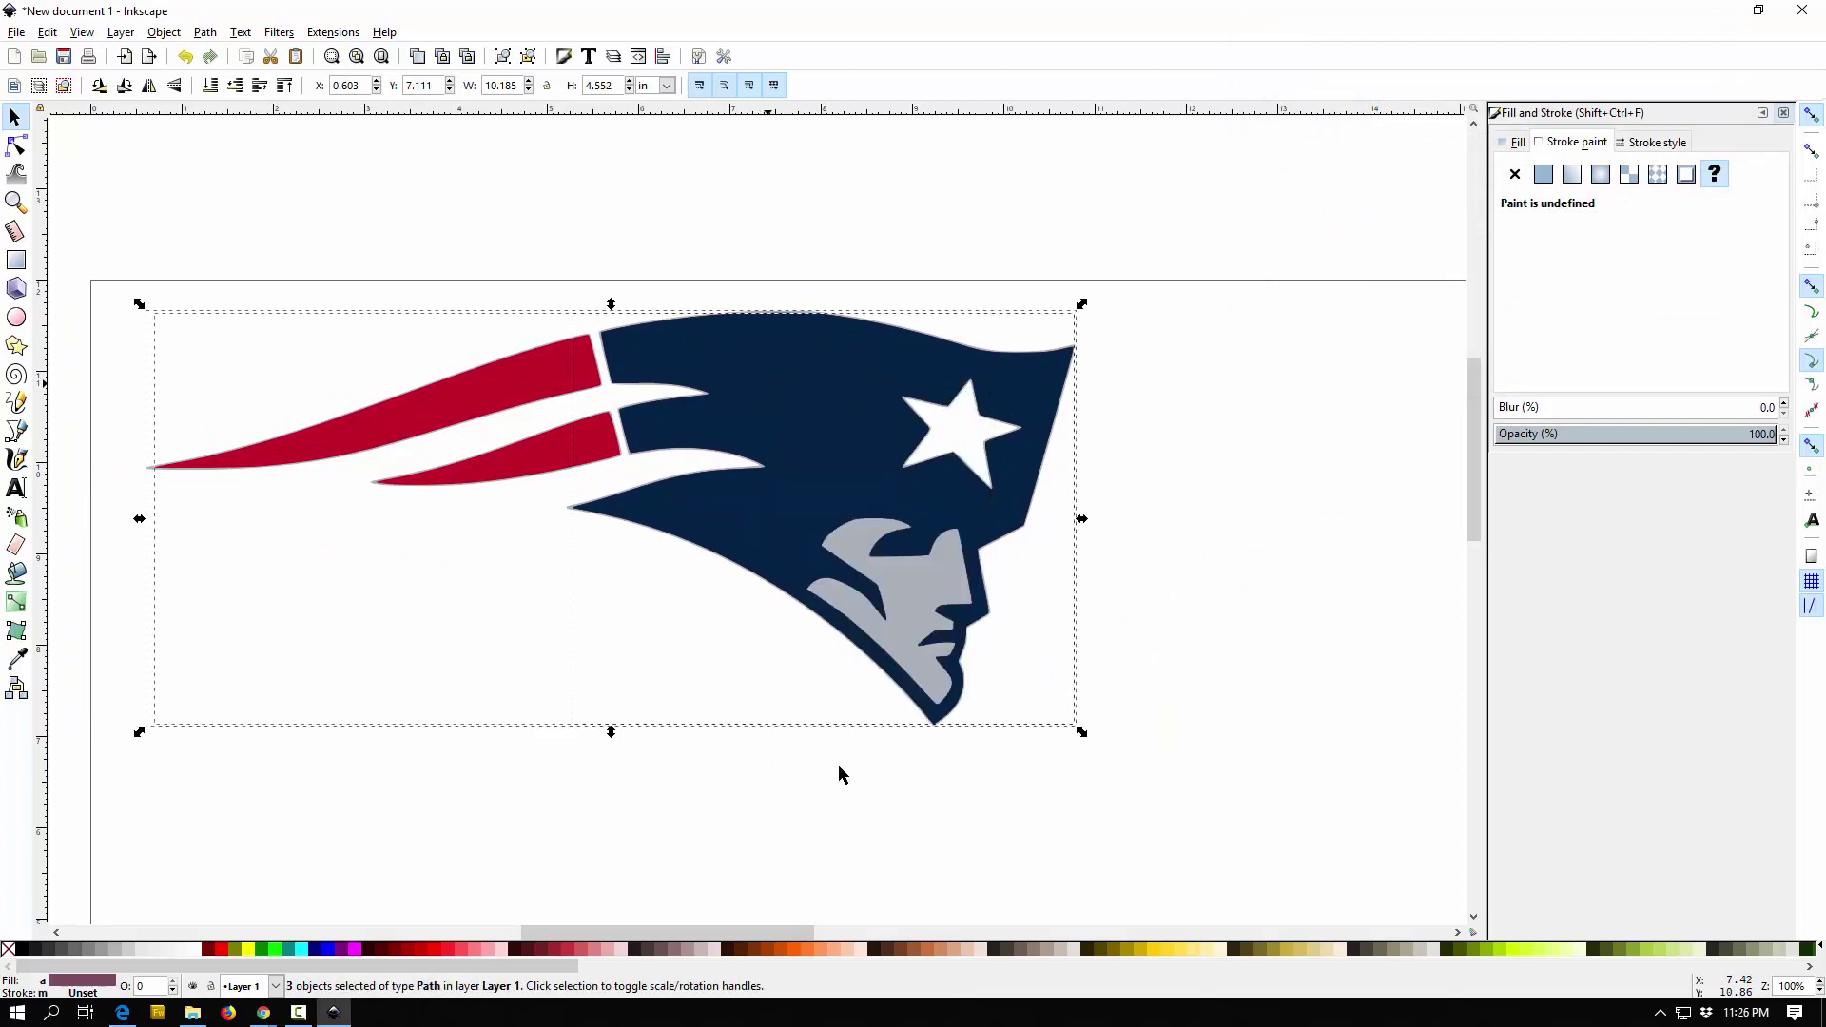
{"action": "left_click", "coordinate": [1252, 595]}
{"action": "left_click_drag", "start_coordinate": [863, 412], "coordinate": [1012, 553]}
{"action": "left_click_drag", "start_coordinate": [833, 393], "coordinate": [1155, 259]}
{"action": "left_click_drag", "start_coordinate": [758, 412], "coordinate": [502, 487]}
{"action": "left_click_drag", "start_coordinate": [970, 592], "coordinate": [964, 713]}
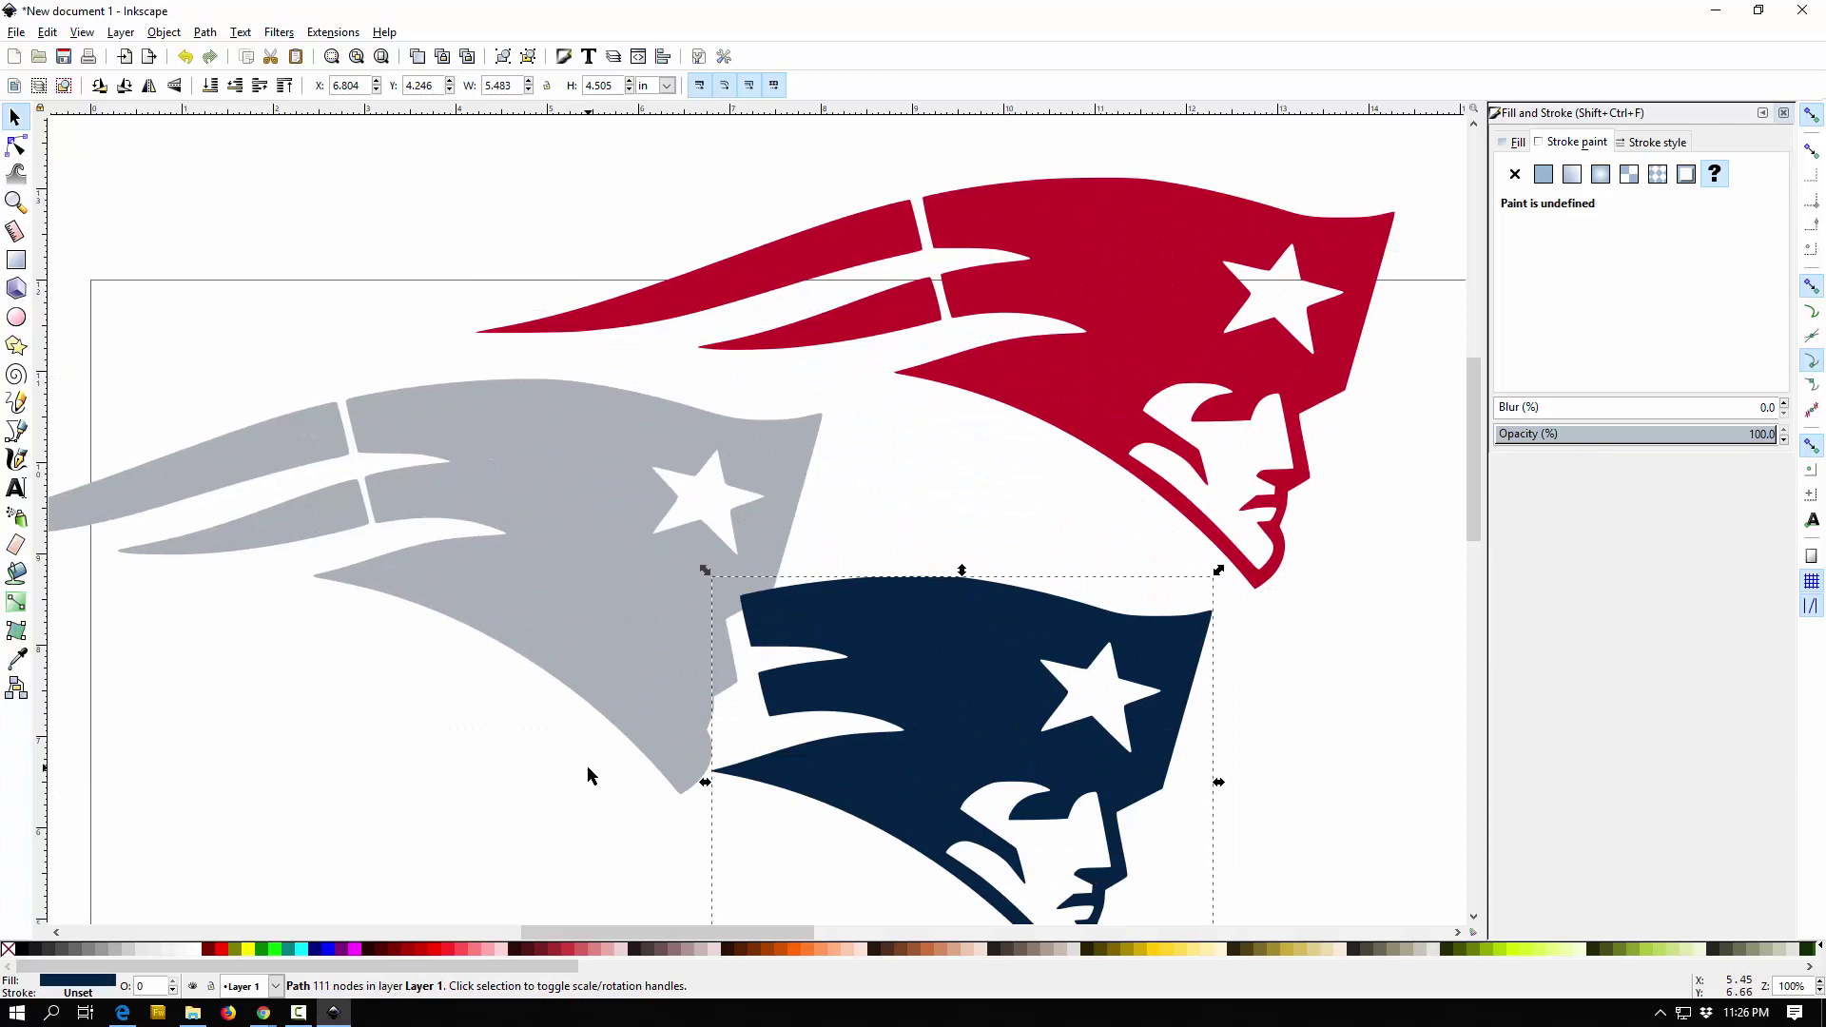
{"action": "key", "text": "ctrl+z"}
{"action": "key", "text": "ctrl+z"}
{"action": "key", "text": "ctrl+z"}
{"action": "key", "text": "ctrl+z"}
{"action": "key", "text": "ctrl+z"}
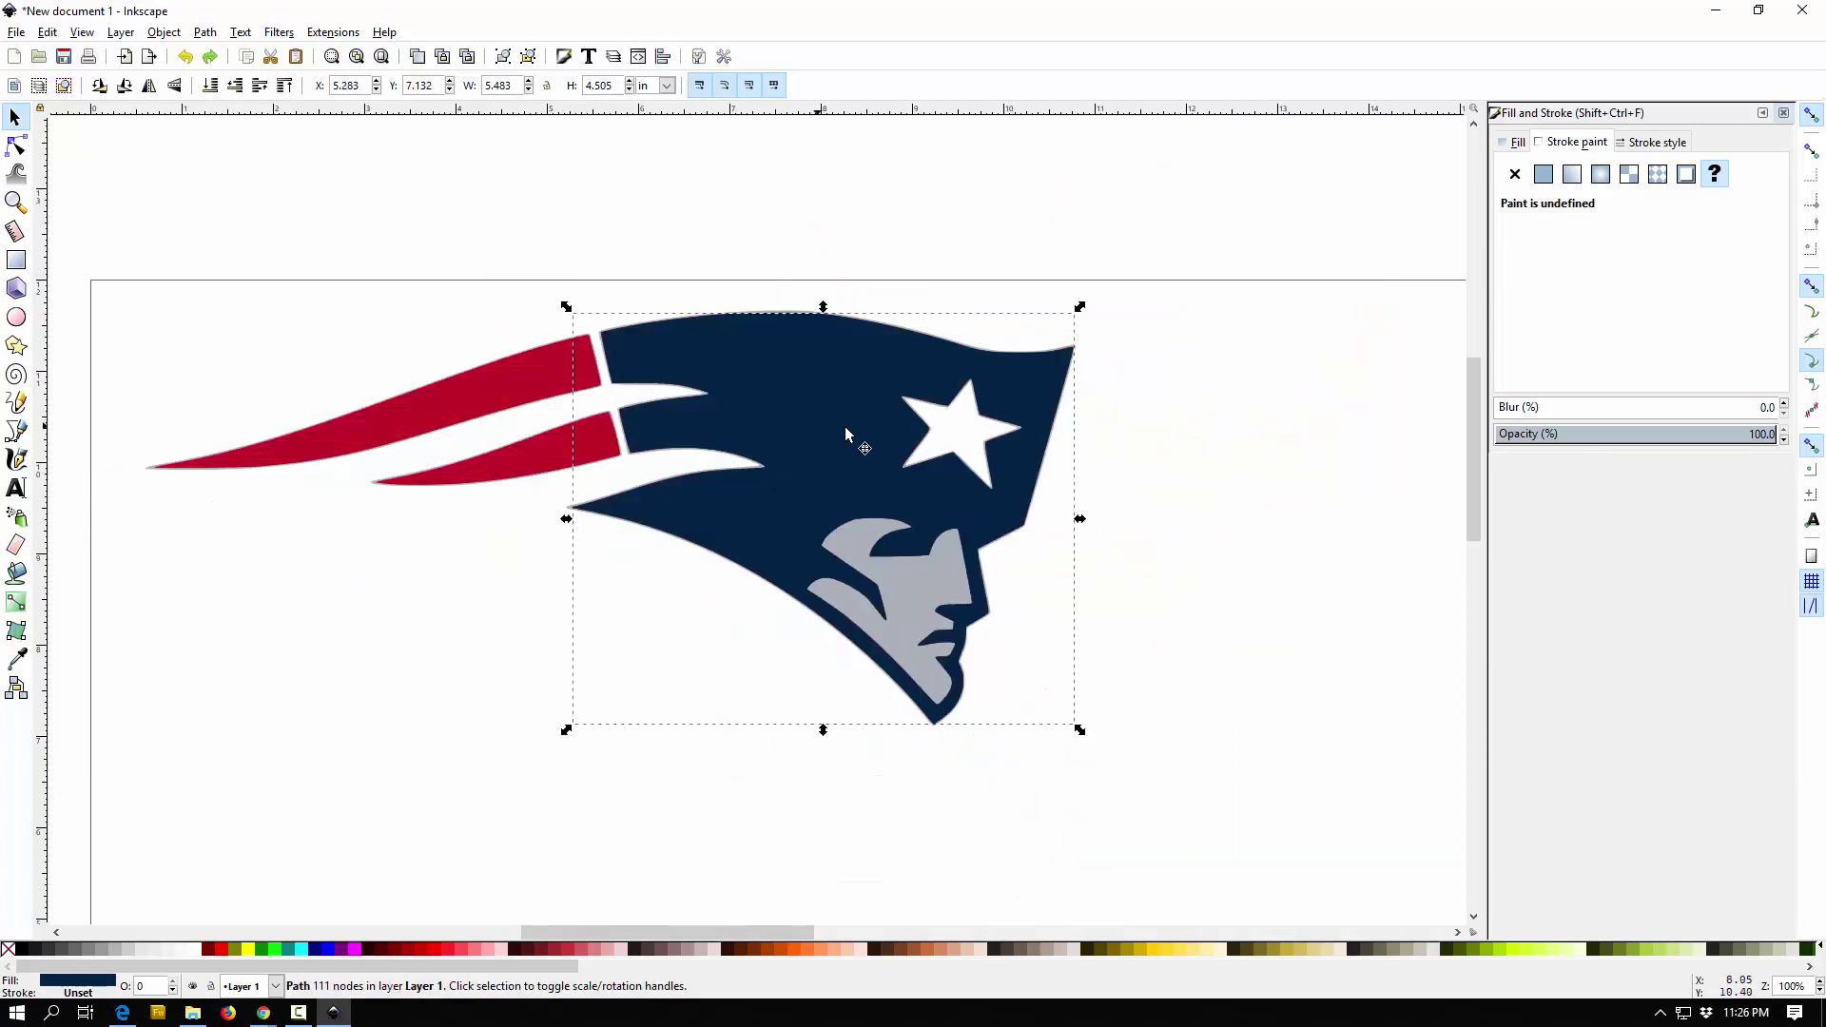
Step: Recolour the navy head magenta, the grey face pink and the red stripes green from the palette
{"action": "left_click", "coordinate": [1239, 317]}
{"action": "left_click", "coordinate": [826, 392]}
{"action": "left_click", "coordinate": [1513, 142]}
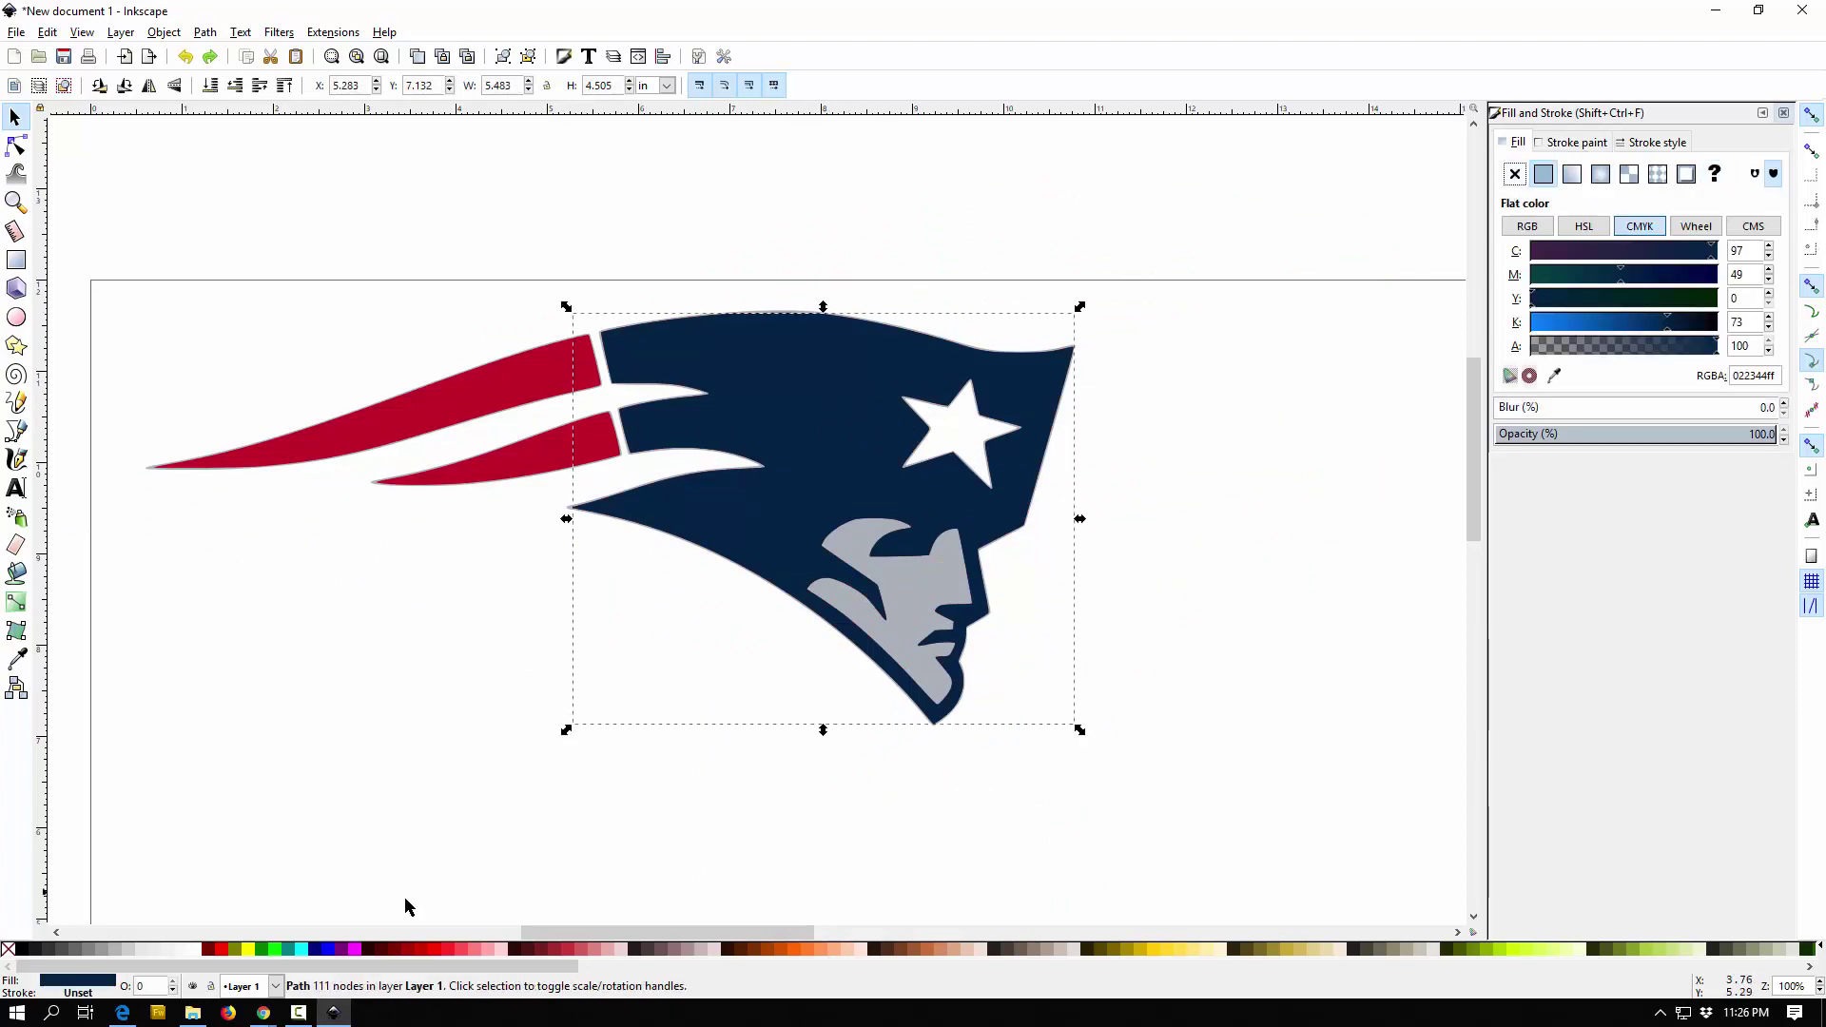
{"action": "left_click", "coordinate": [356, 949]}
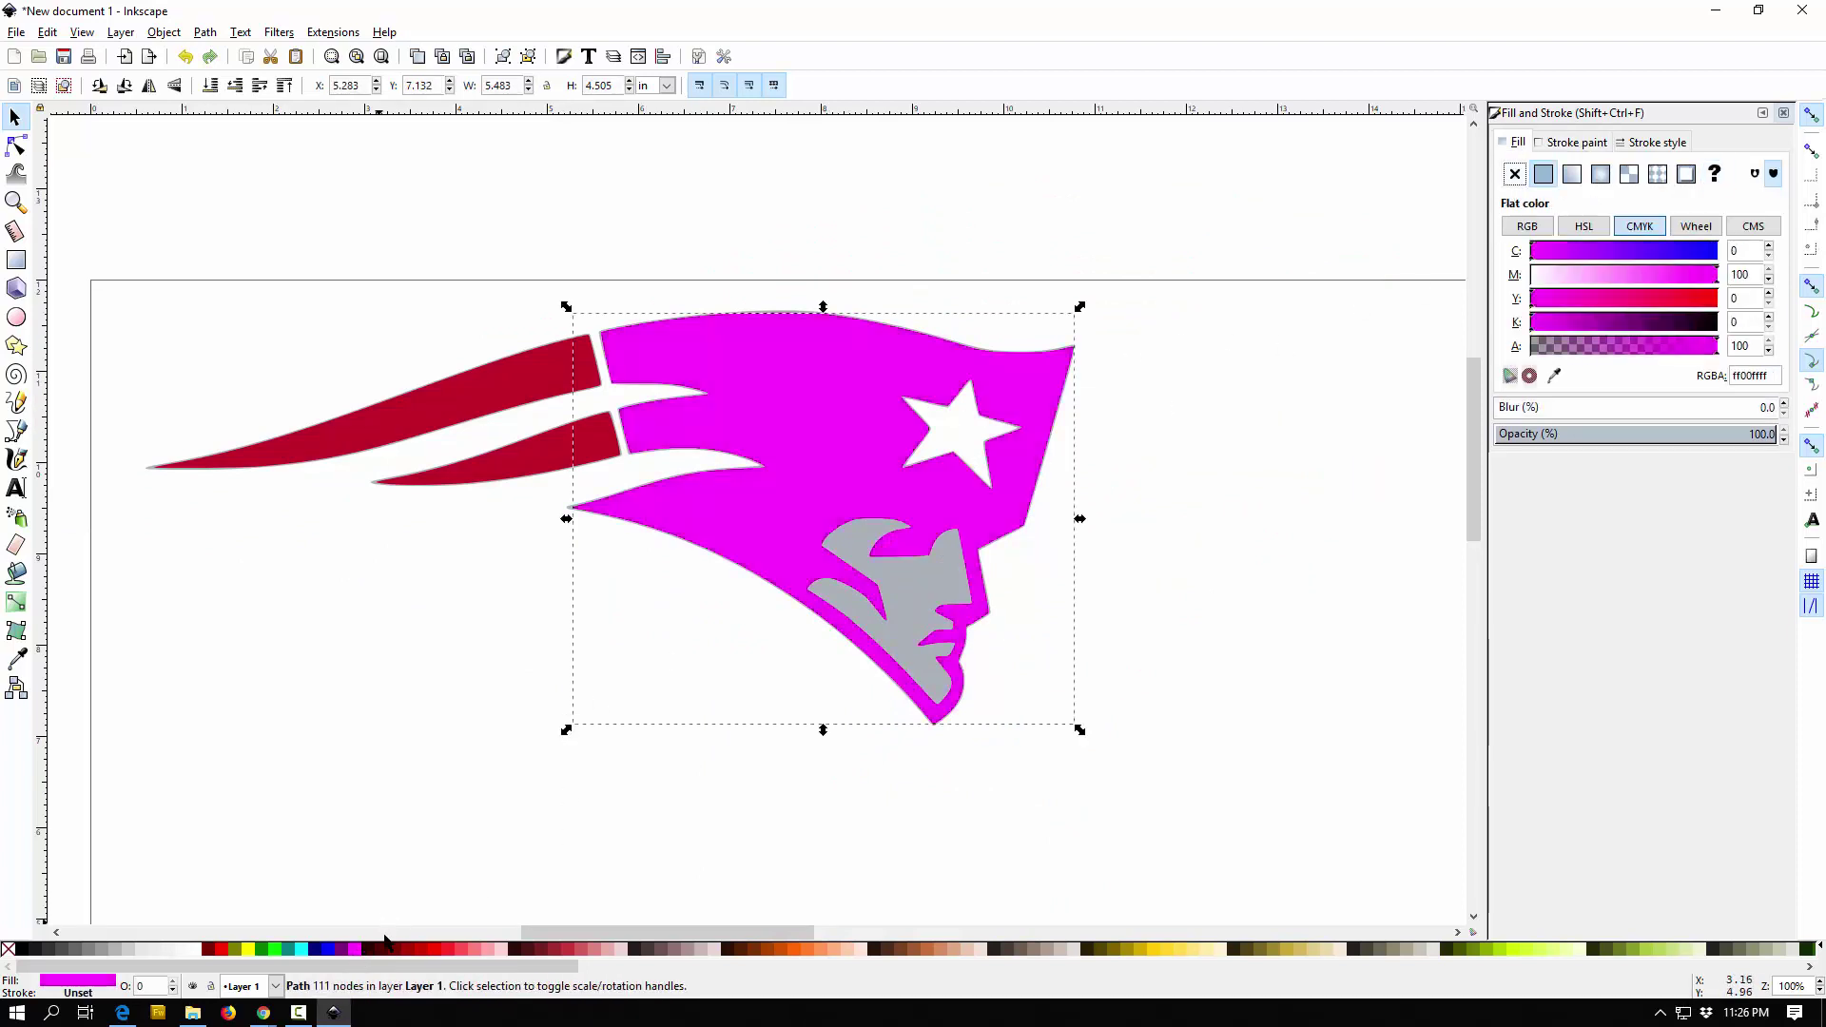
{"action": "left_click", "coordinate": [922, 599]}
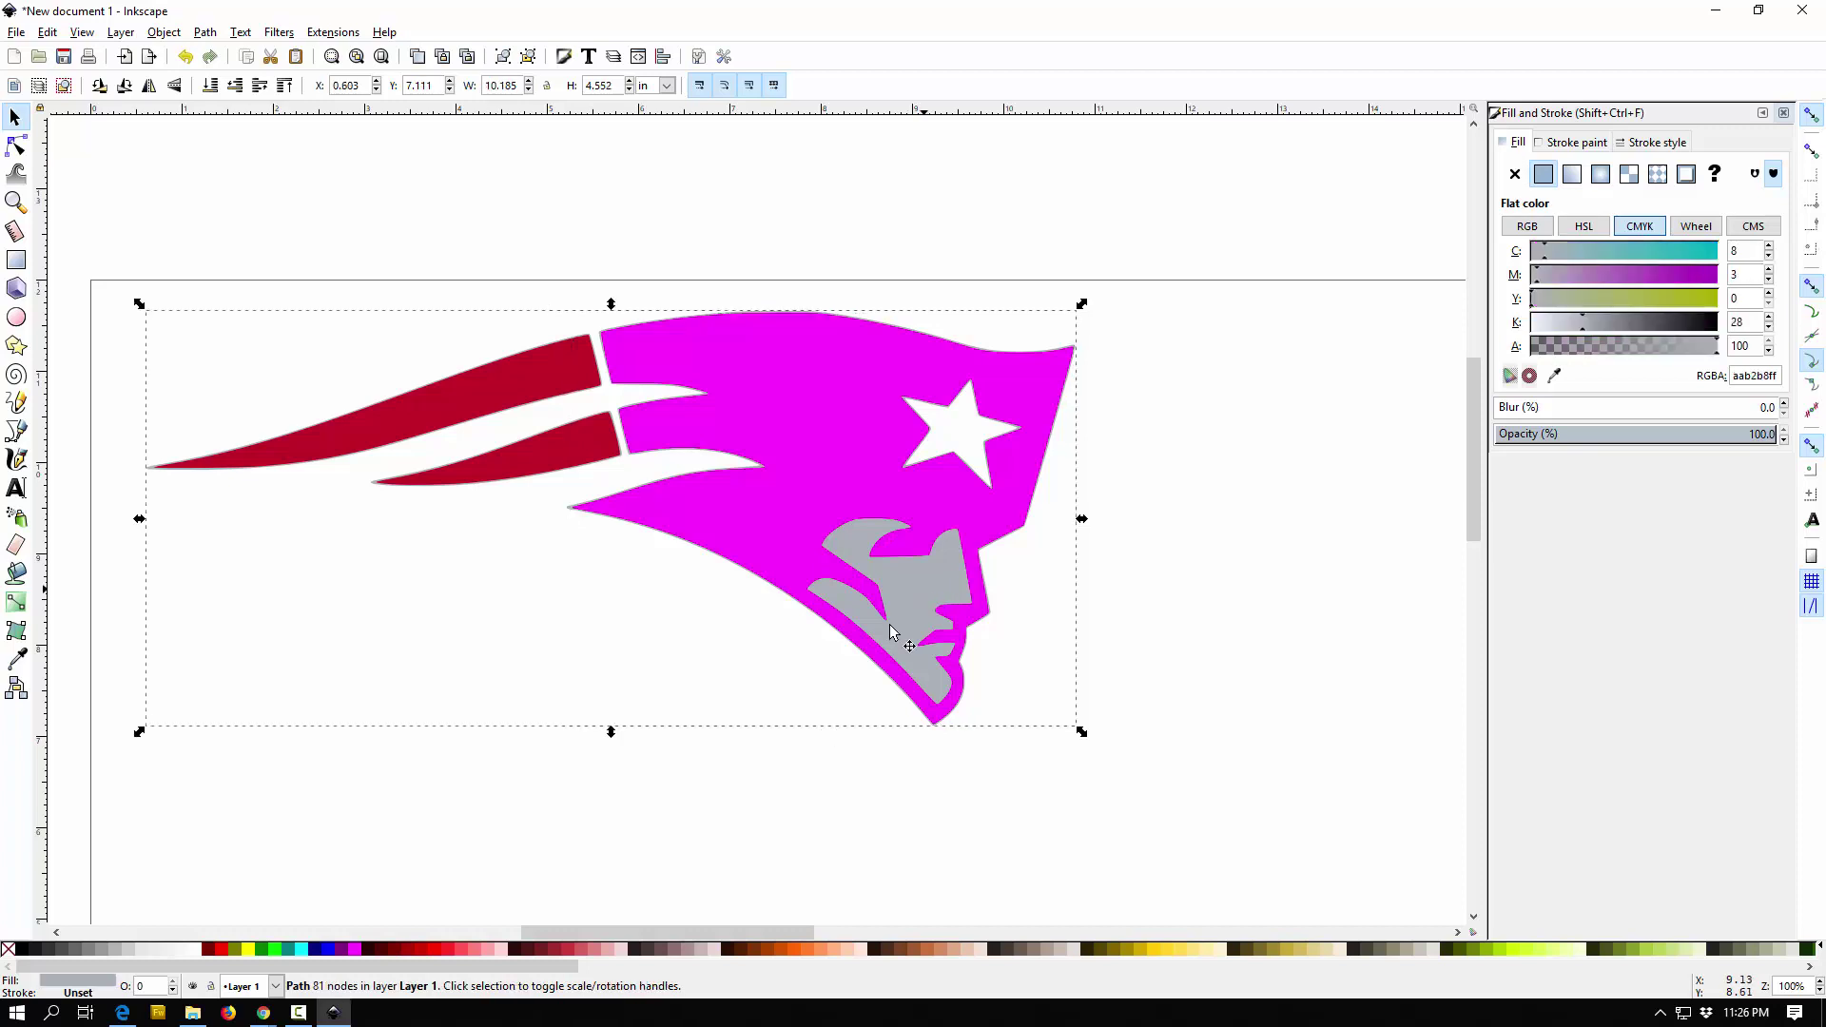
{"action": "left_click", "coordinate": [608, 949]}
{"action": "left_click", "coordinate": [551, 380]}
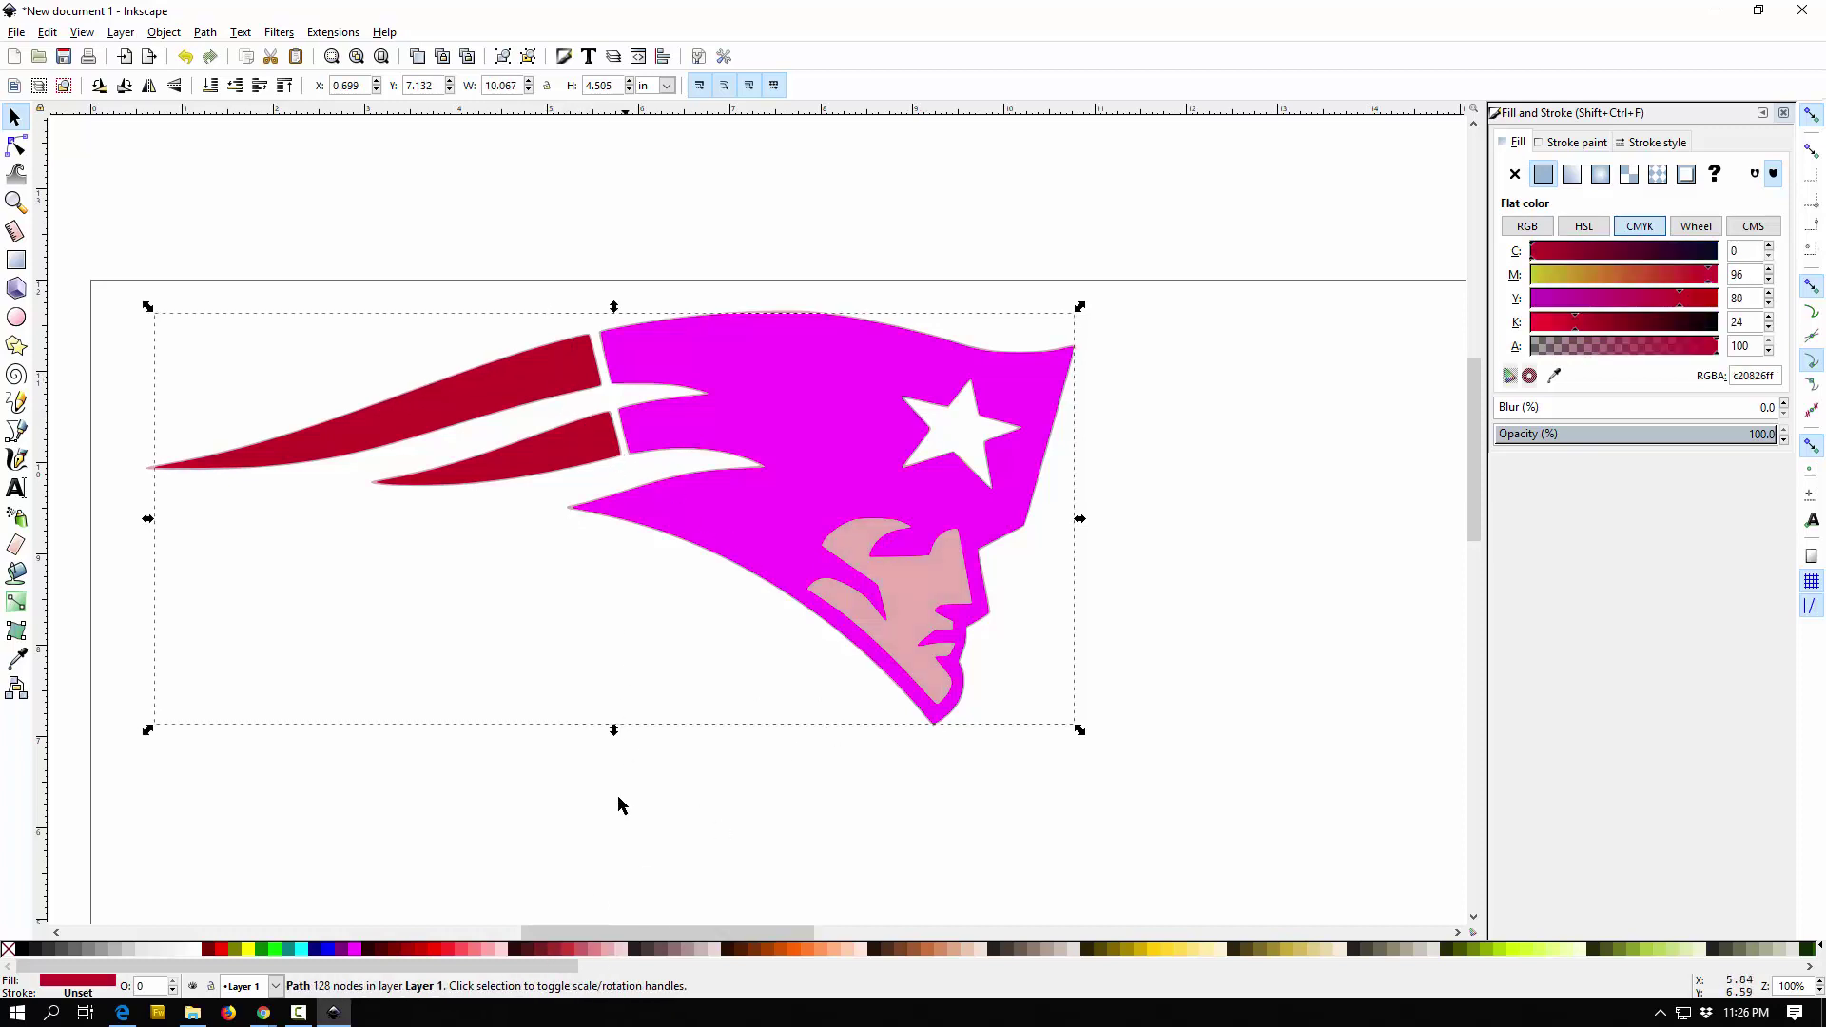
{"action": "left_click", "coordinate": [267, 949]}
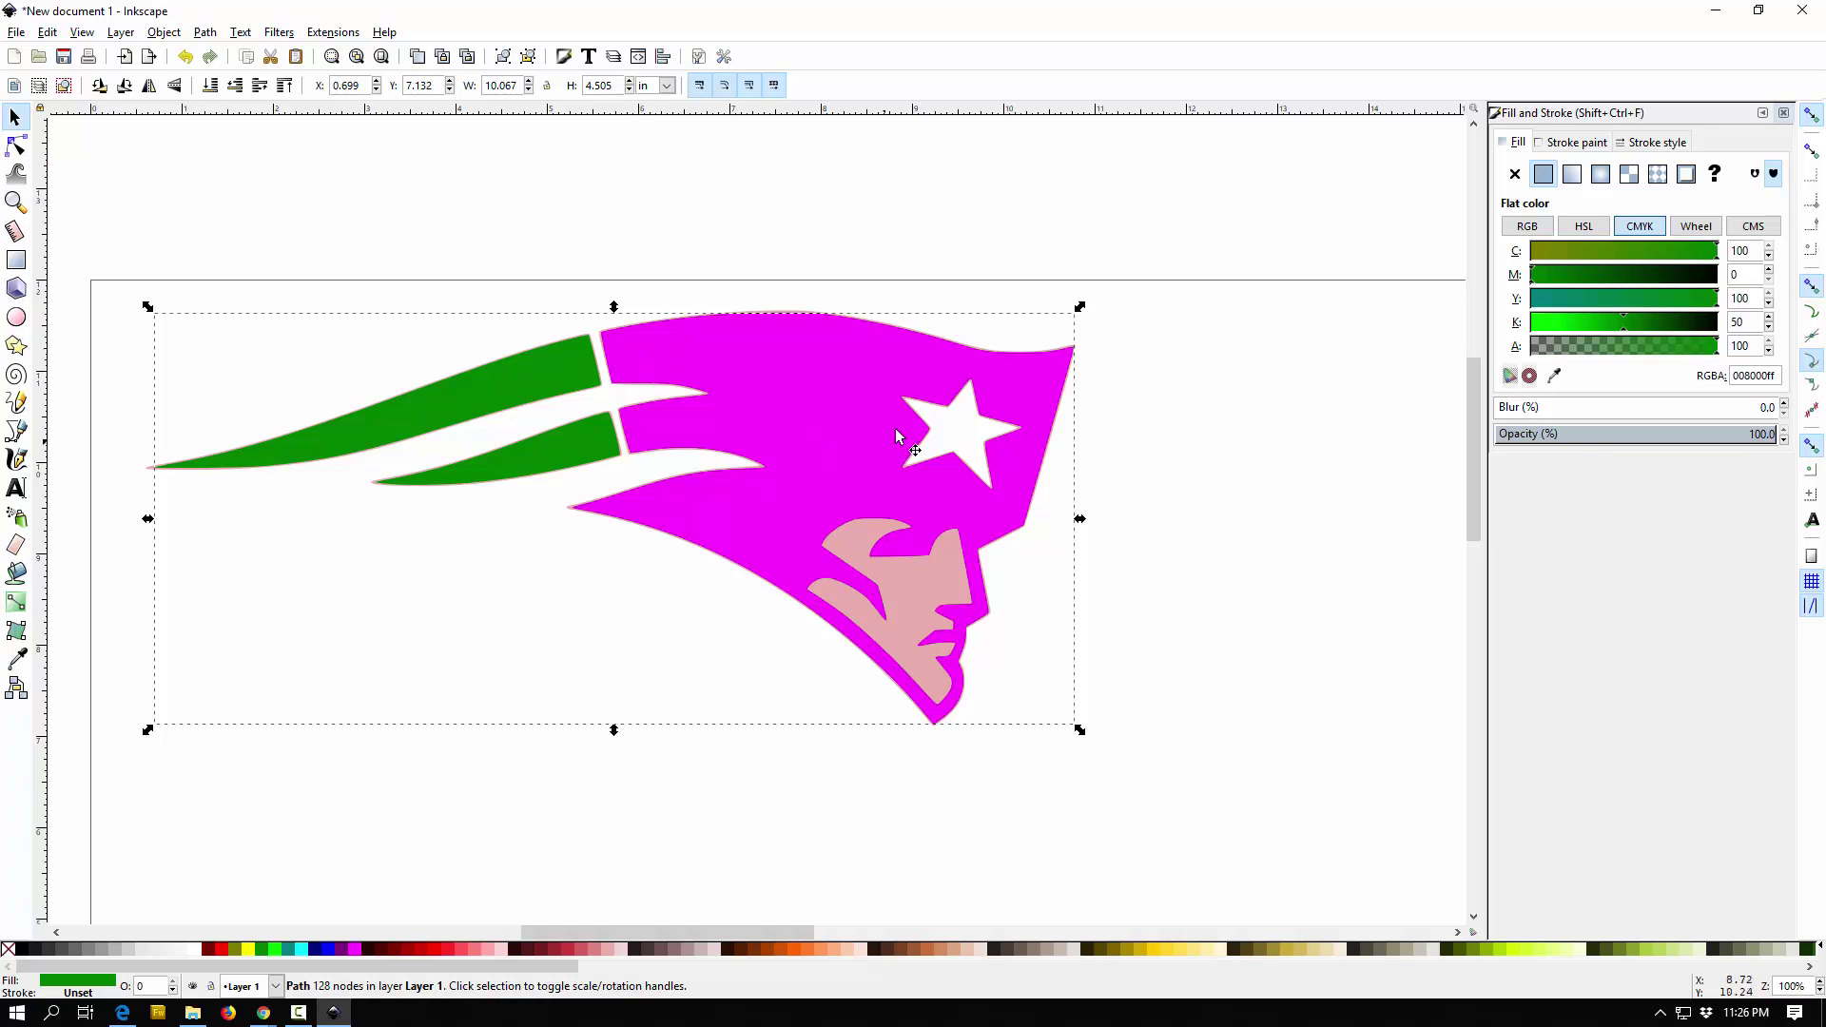
Step: Drag the green stripes shape back into alignment with the other logo layers
{"action": "scroll", "coordinate": [698, 477], "scroll_direction": "up", "scroll_amount": 4}
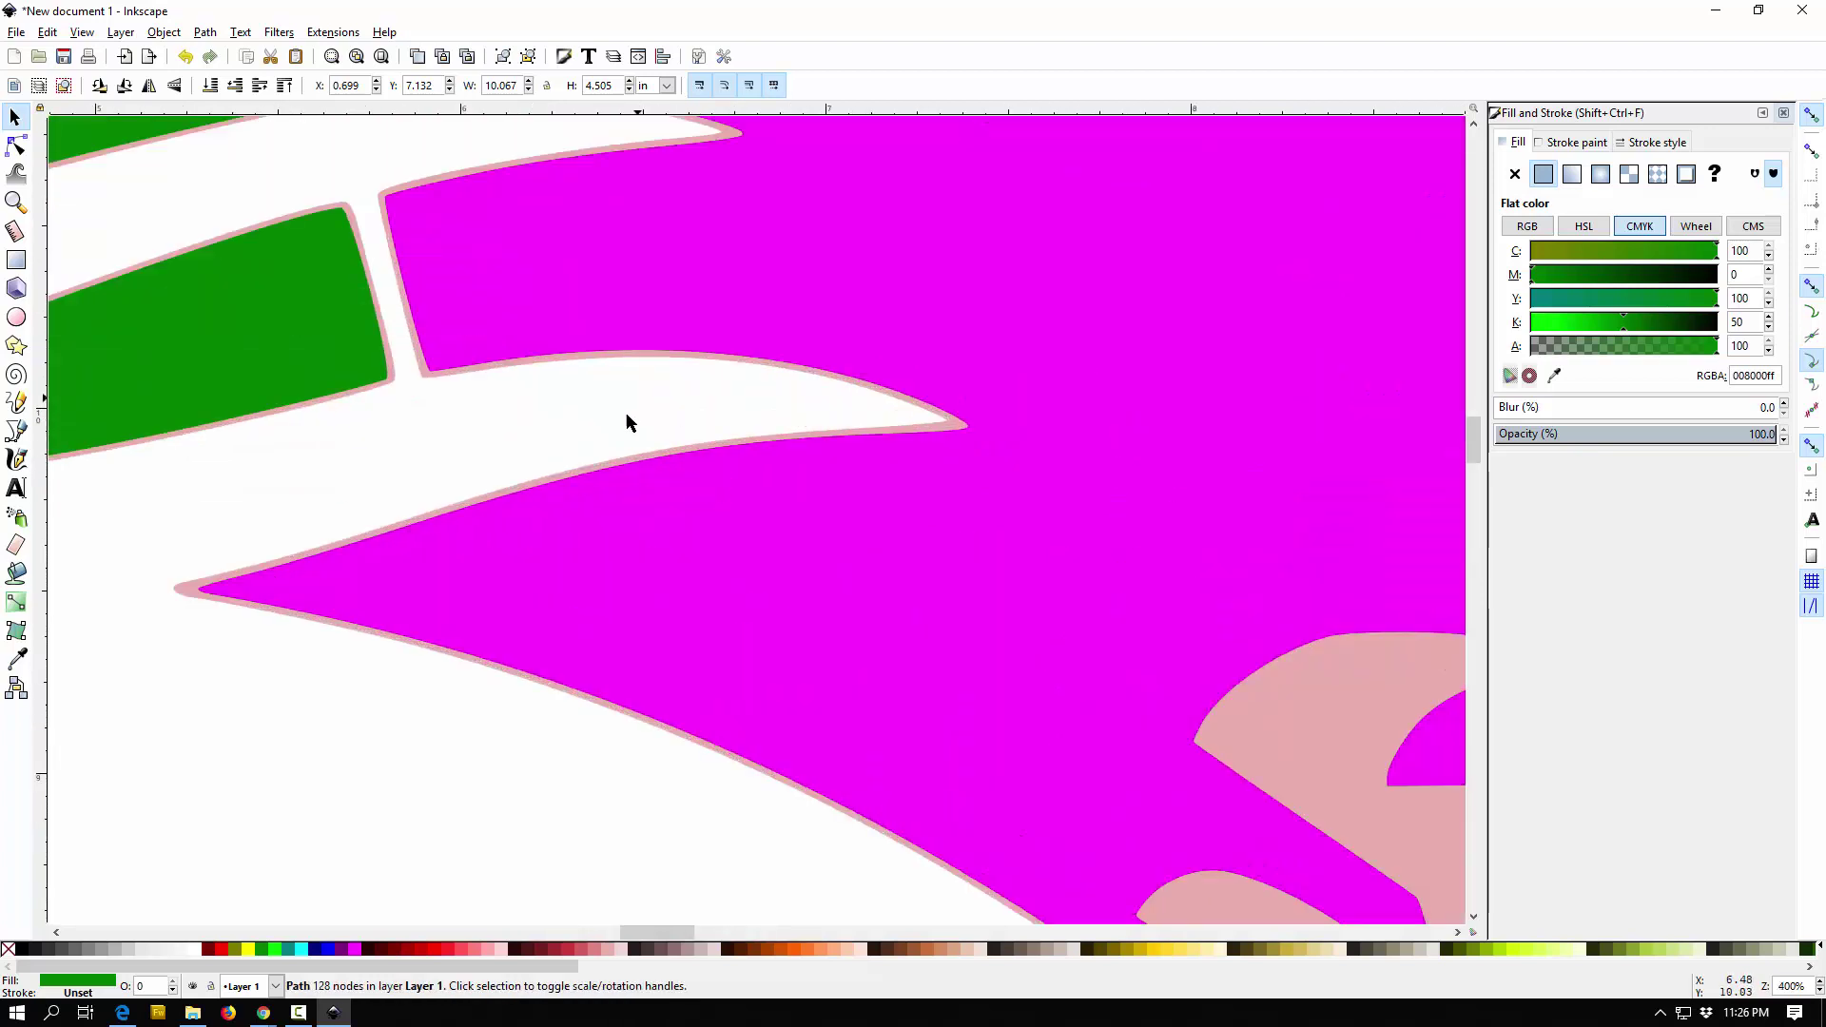
{"action": "left_click", "coordinate": [937, 367]}
{"action": "left_click", "coordinate": [460, 339]}
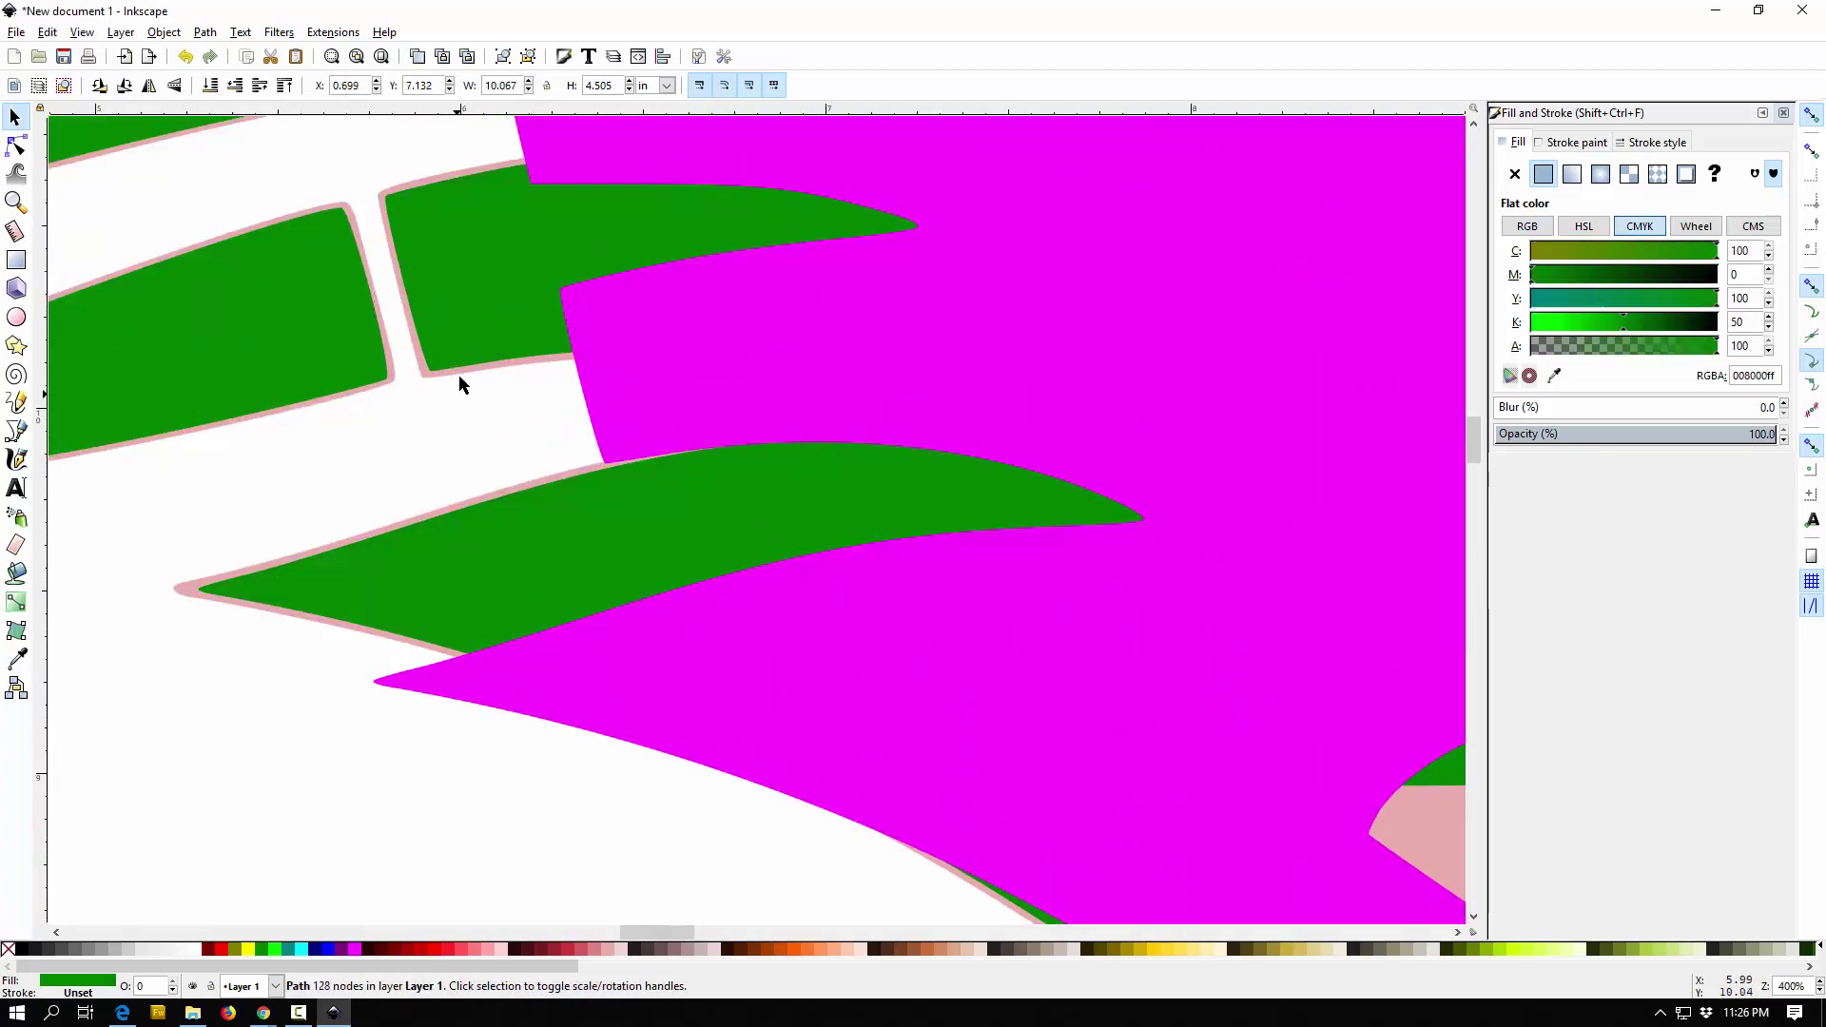
{"action": "scroll", "coordinate": [466, 508], "scroll_direction": "down", "scroll_amount": 5}
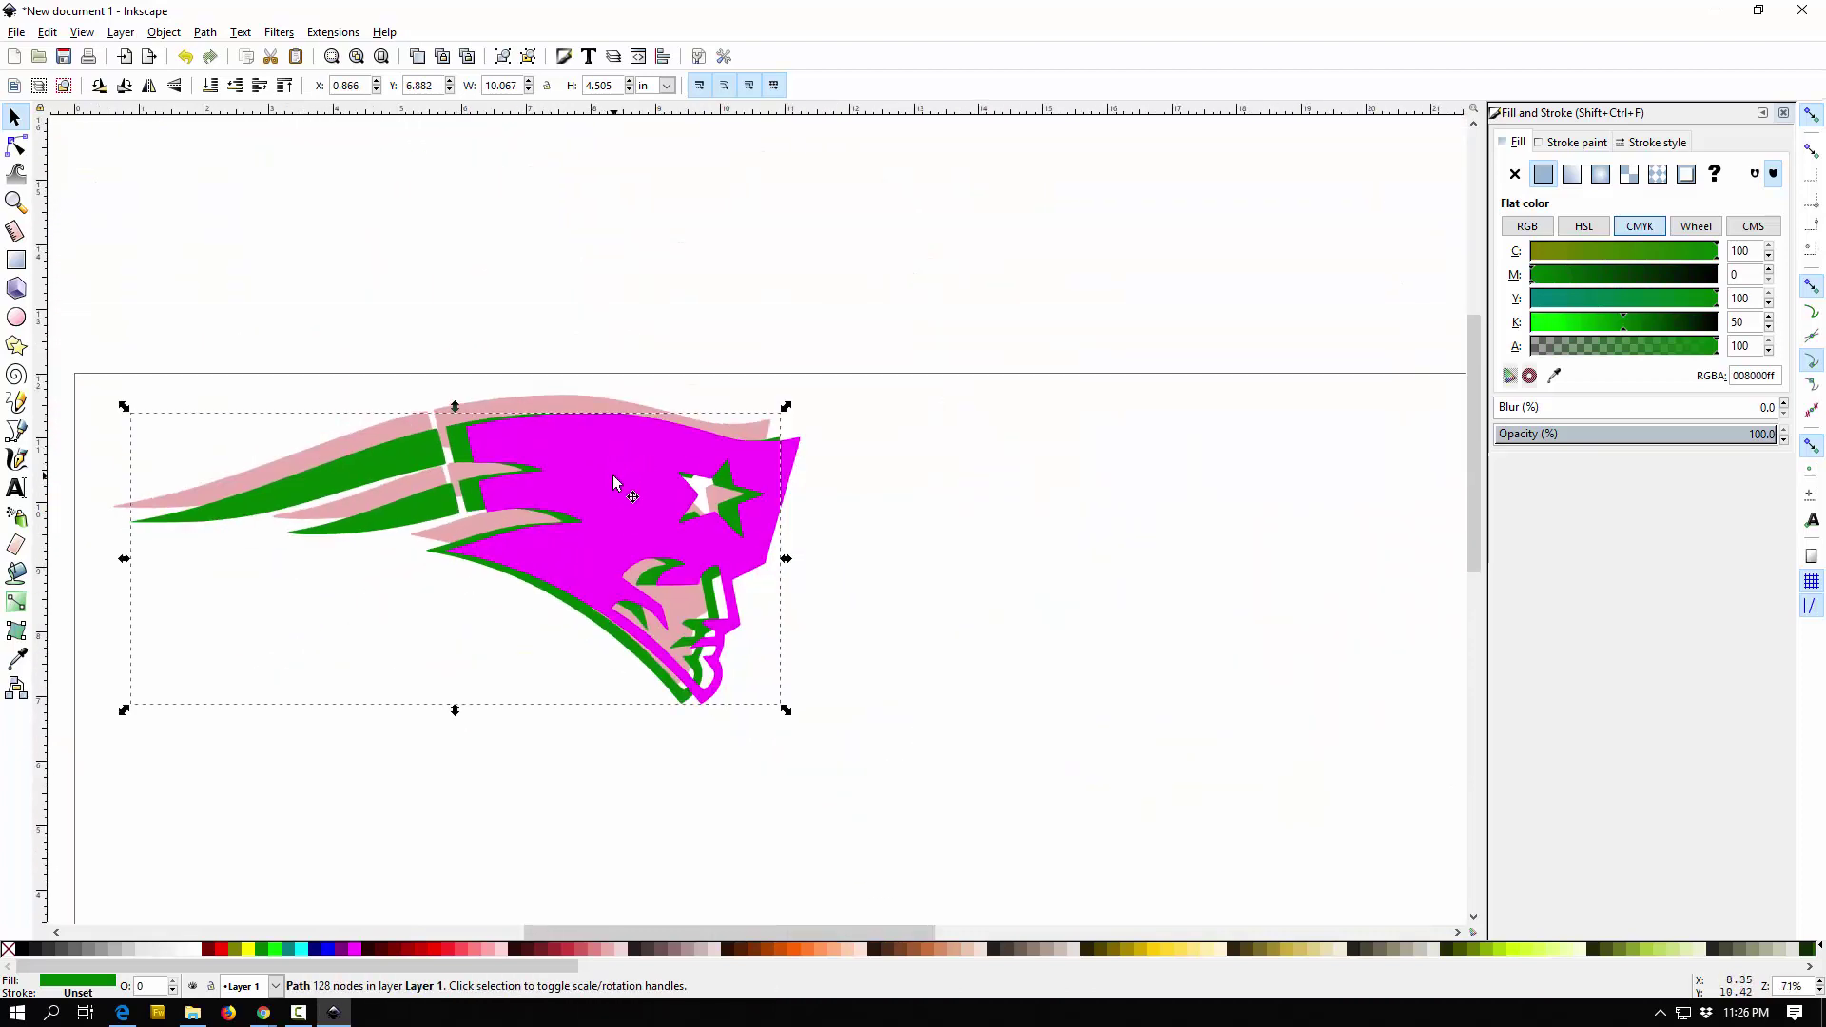
{"action": "left_click_drag", "start_coordinate": [612, 477], "coordinate": [605, 485]}
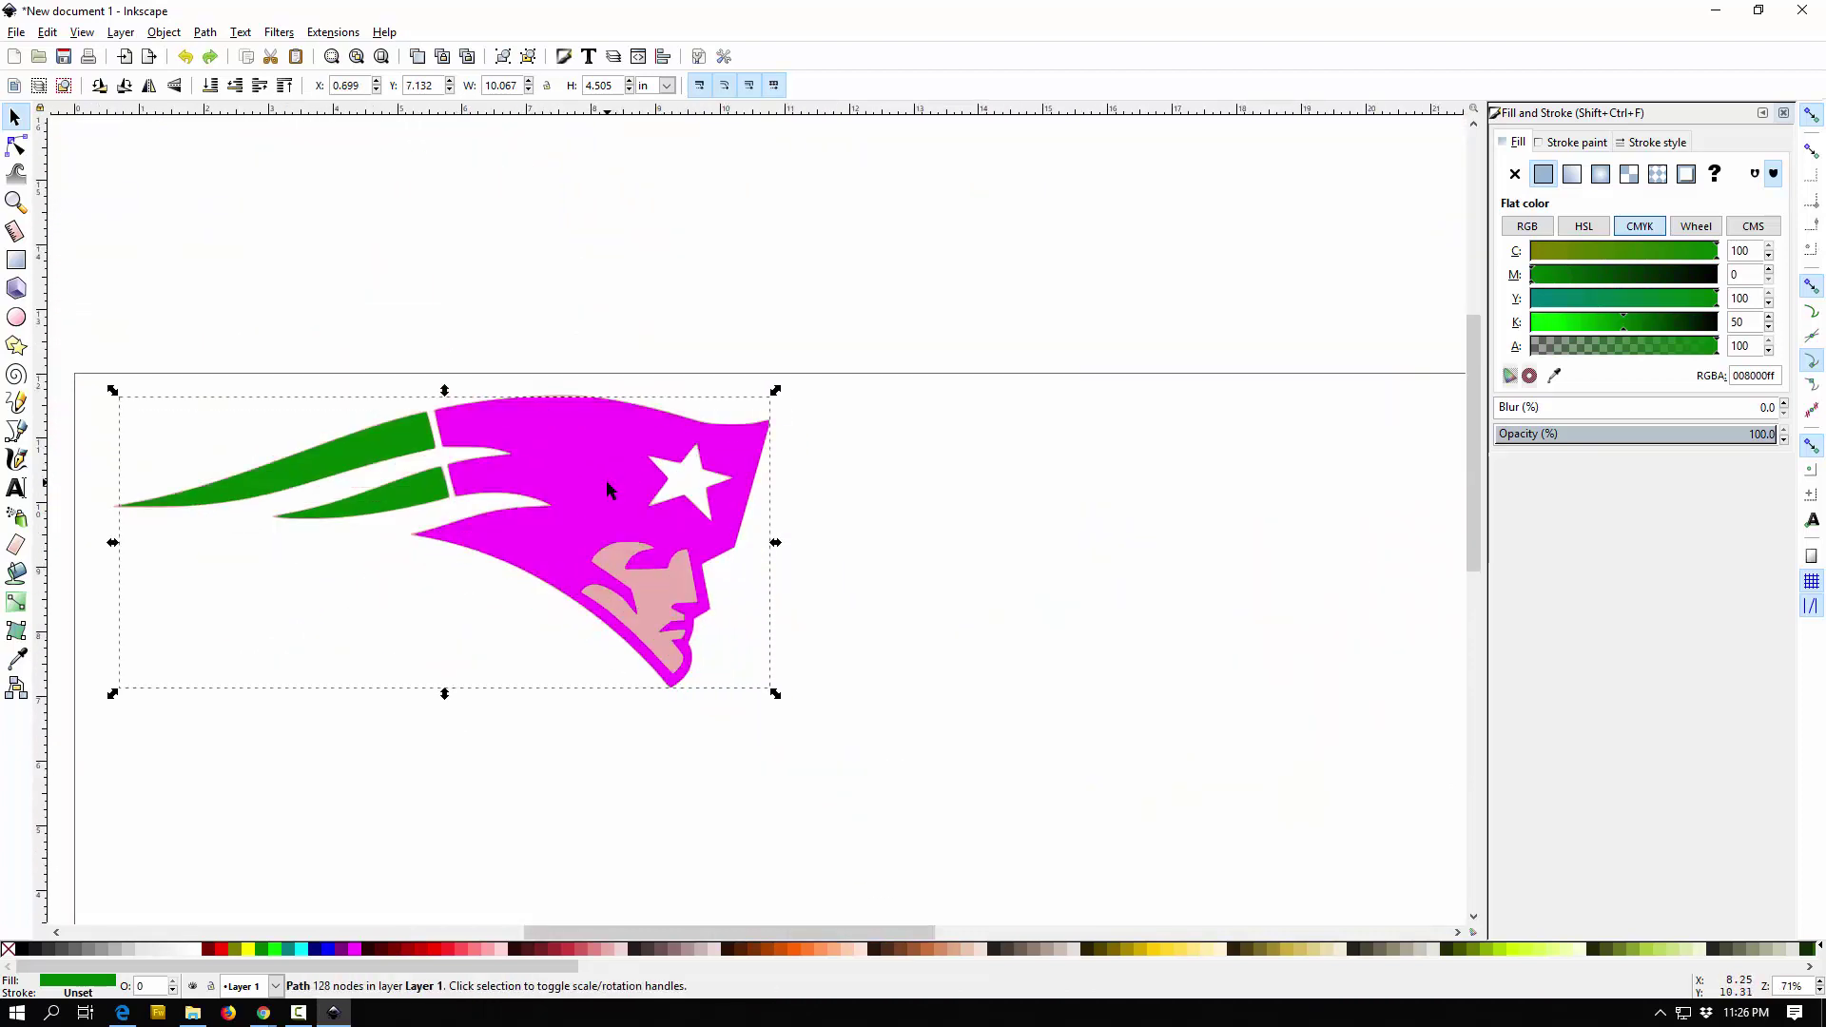
Step: Delete the pink face shape from the logo
{"action": "left_click", "coordinate": [639, 606]}
{"action": "left_click", "coordinate": [1052, 517]}
{"action": "left_click", "coordinate": [660, 596]}
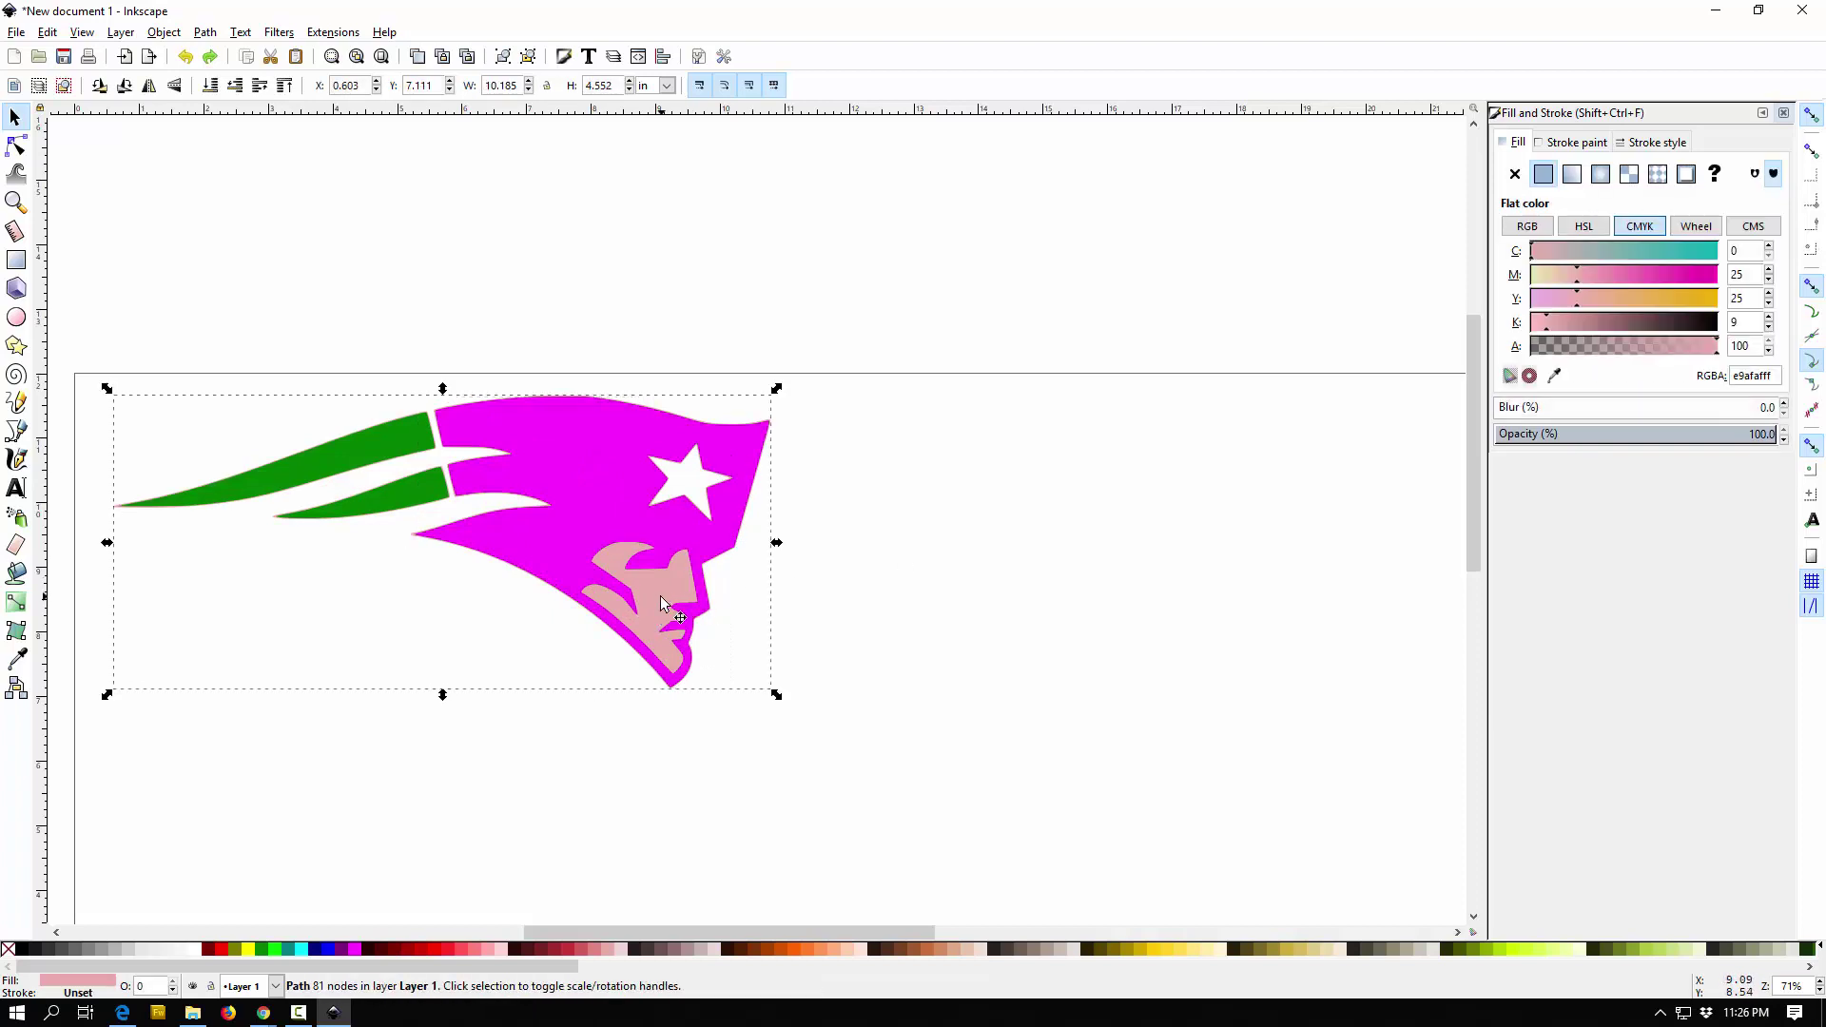
{"action": "key", "text": "Delete"}
Step: Fill the head shape blue and the green stripes shape red
{"action": "left_click", "coordinate": [602, 459]}
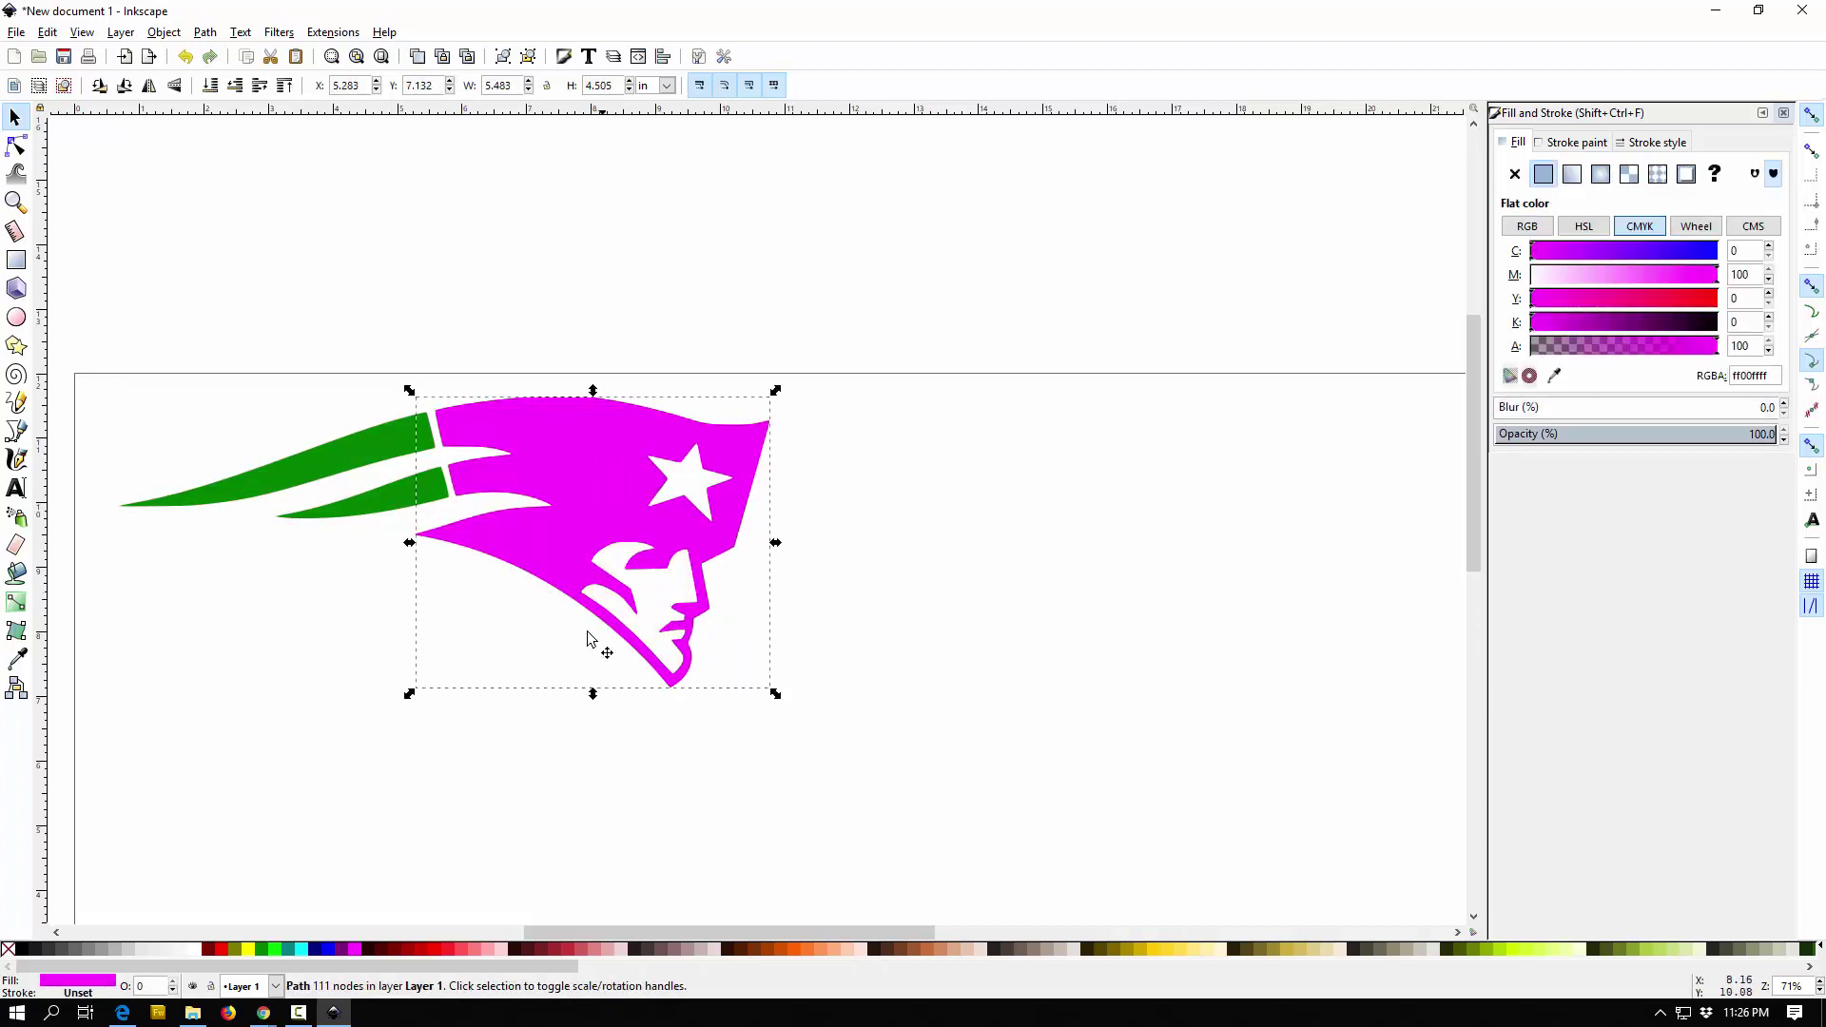
{"action": "left_click", "coordinate": [329, 949]}
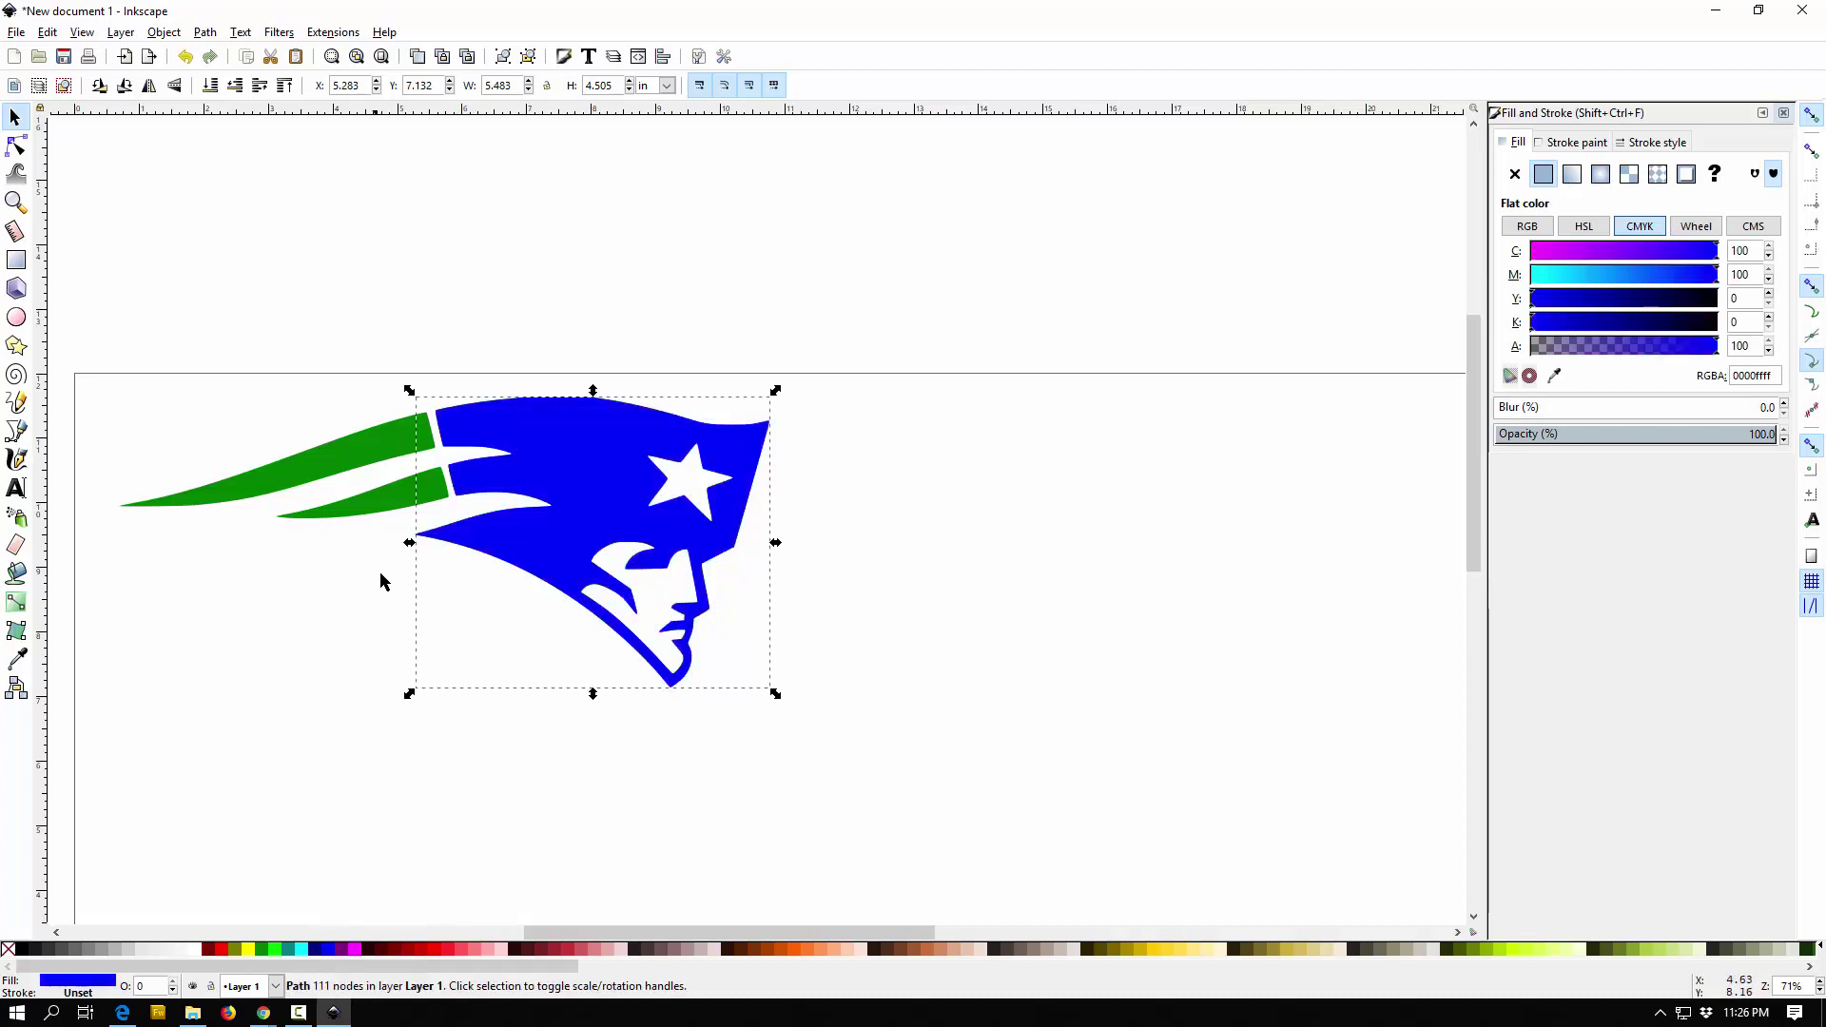
{"action": "left_click", "coordinate": [384, 511], "text": "shift"}
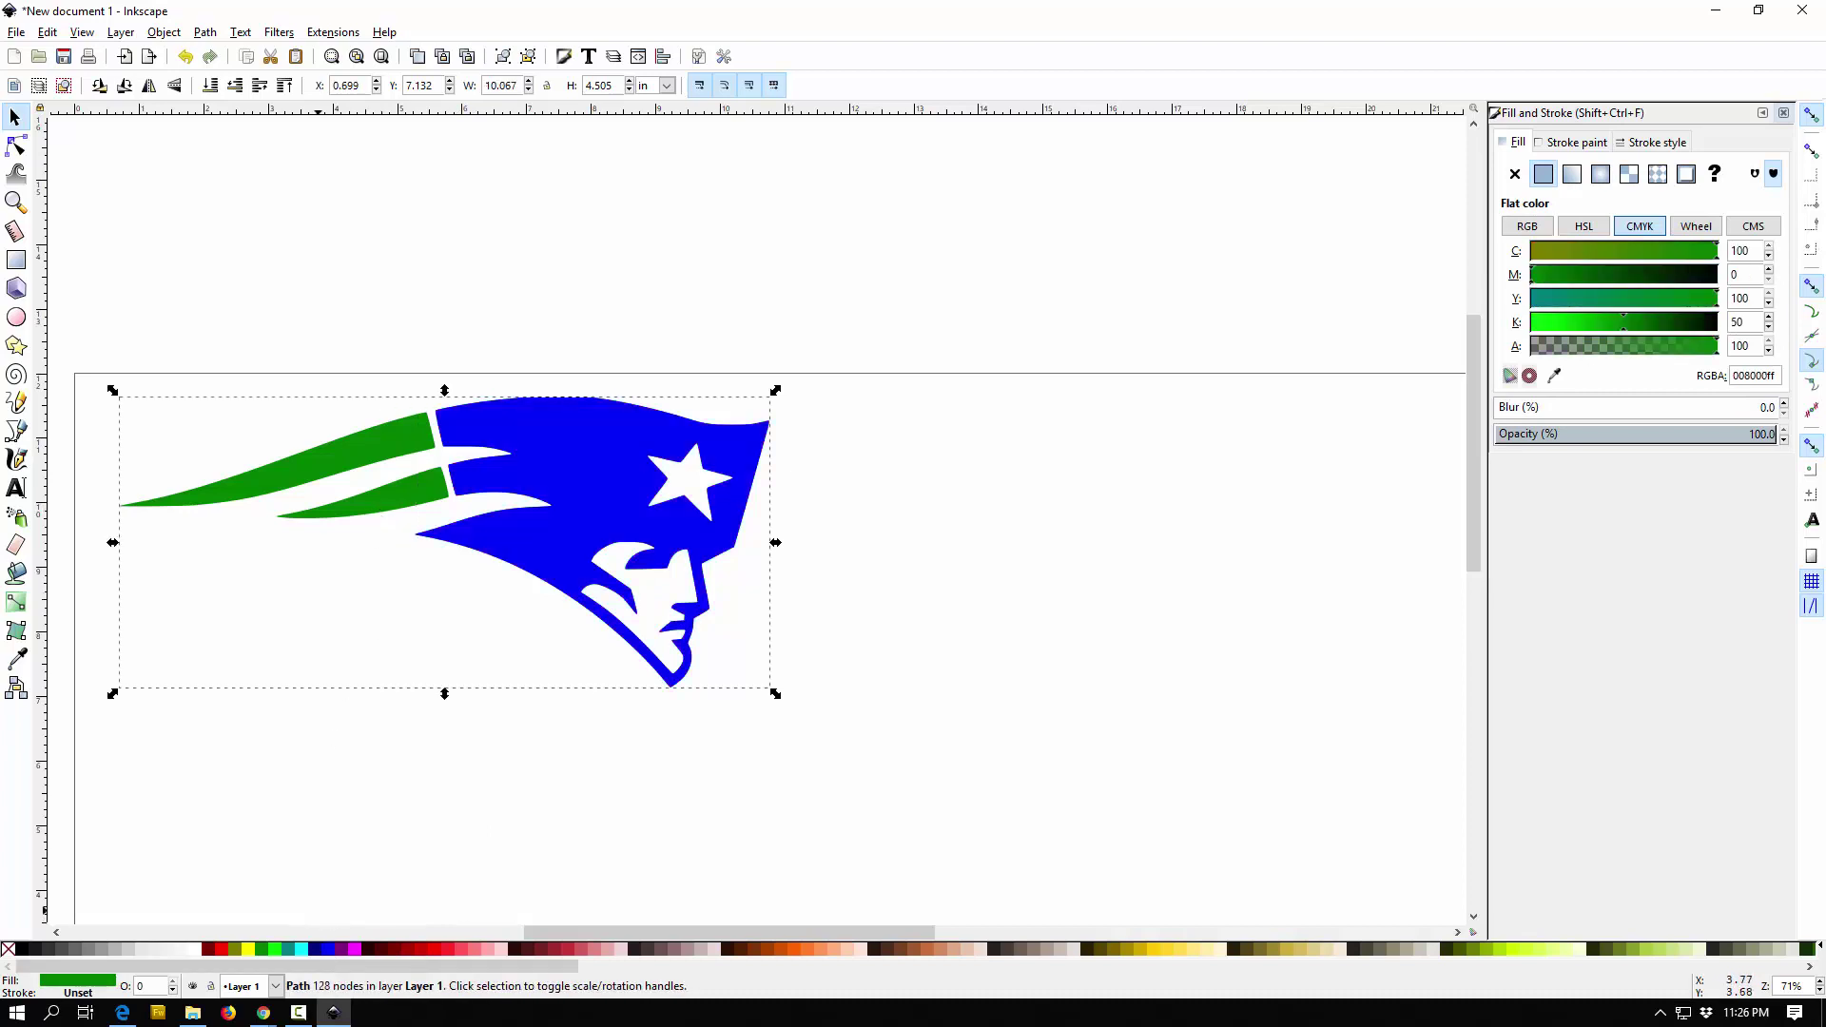
{"action": "left_click", "coordinate": [225, 950]}
{"action": "scroll", "coordinate": [375, 767], "scroll_direction": "up", "scroll_amount": 5, "text": "ctrl"}
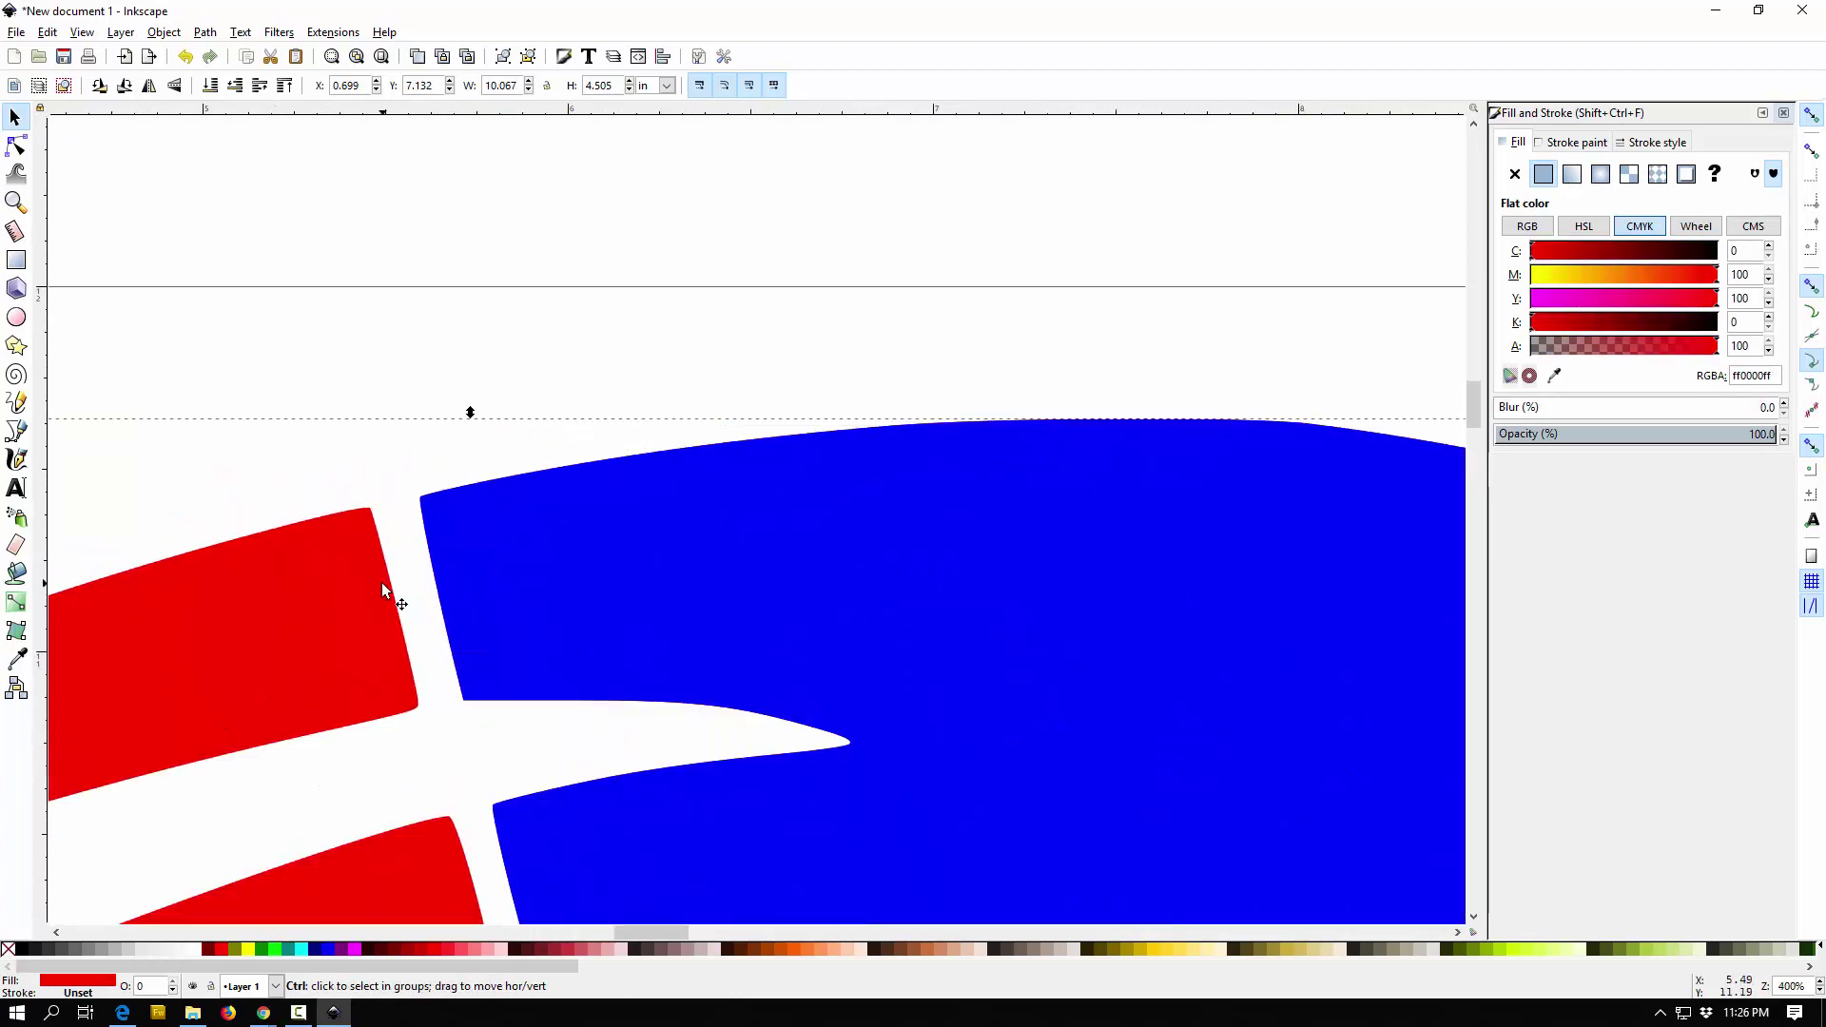
{"action": "scroll", "coordinate": [380, 582], "scroll_direction": "up", "scroll_amount": 5, "text": "ctrl"}
{"action": "scroll", "coordinate": [445, 443], "scroll_direction": "down", "scroll_amount": 4, "text": "ctrl"}
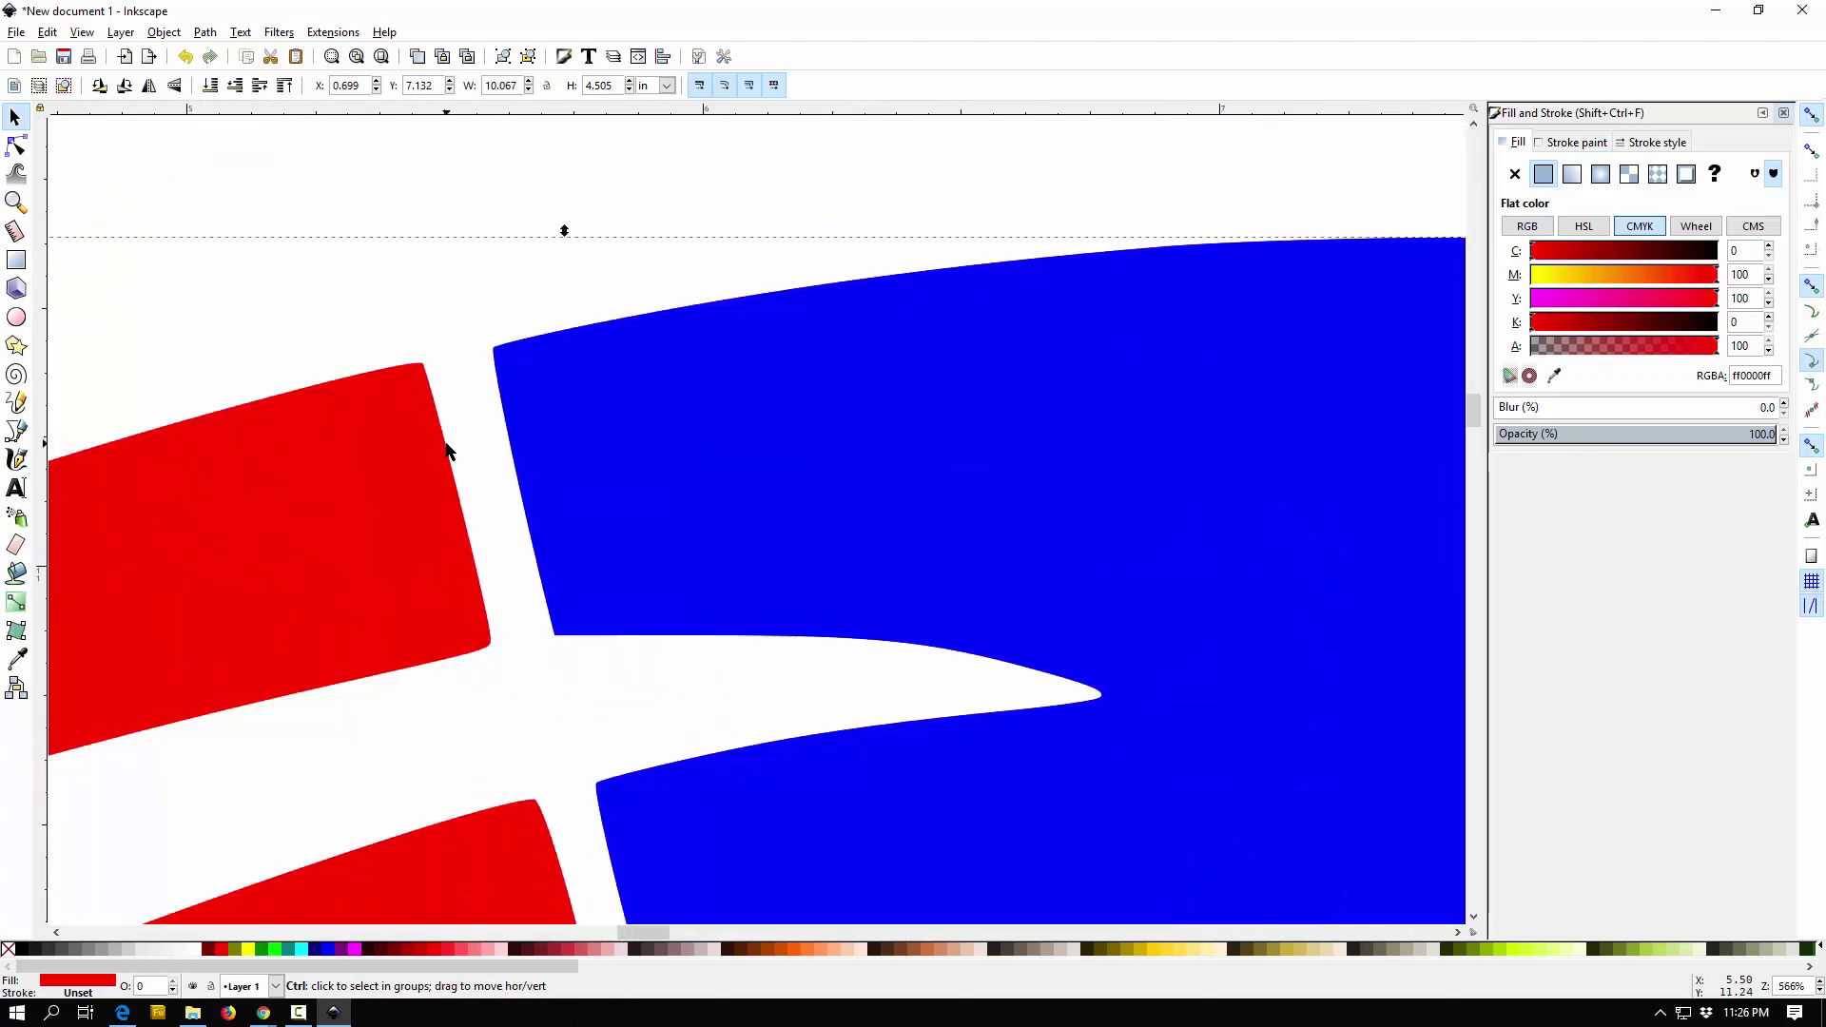
{"action": "scroll", "coordinate": [445, 450], "scroll_direction": "down", "scroll_amount": 9, "text": "ctrl"}
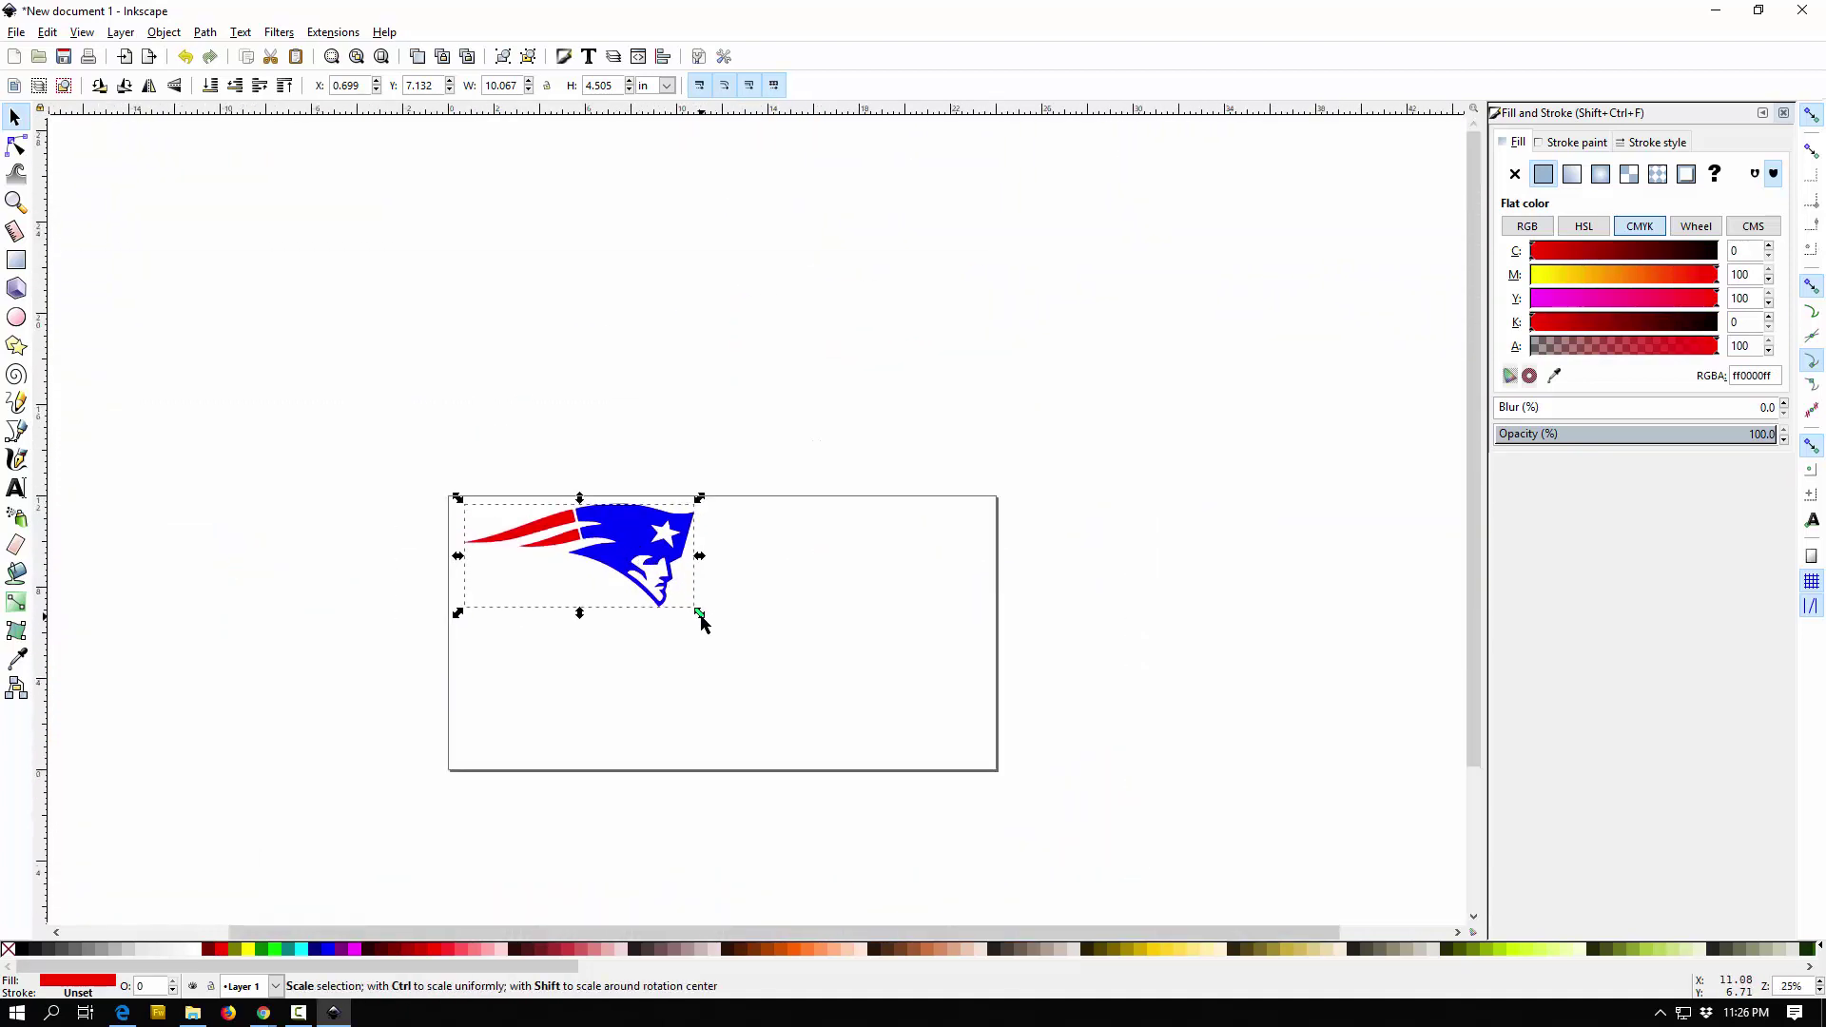
Step: Select both logo shapes and scale them up together to about 251%
{"action": "left_click_drag", "start_coordinate": [700, 620], "coordinate": [1035, 801]}
{"action": "key", "text": "ctrl+z"}
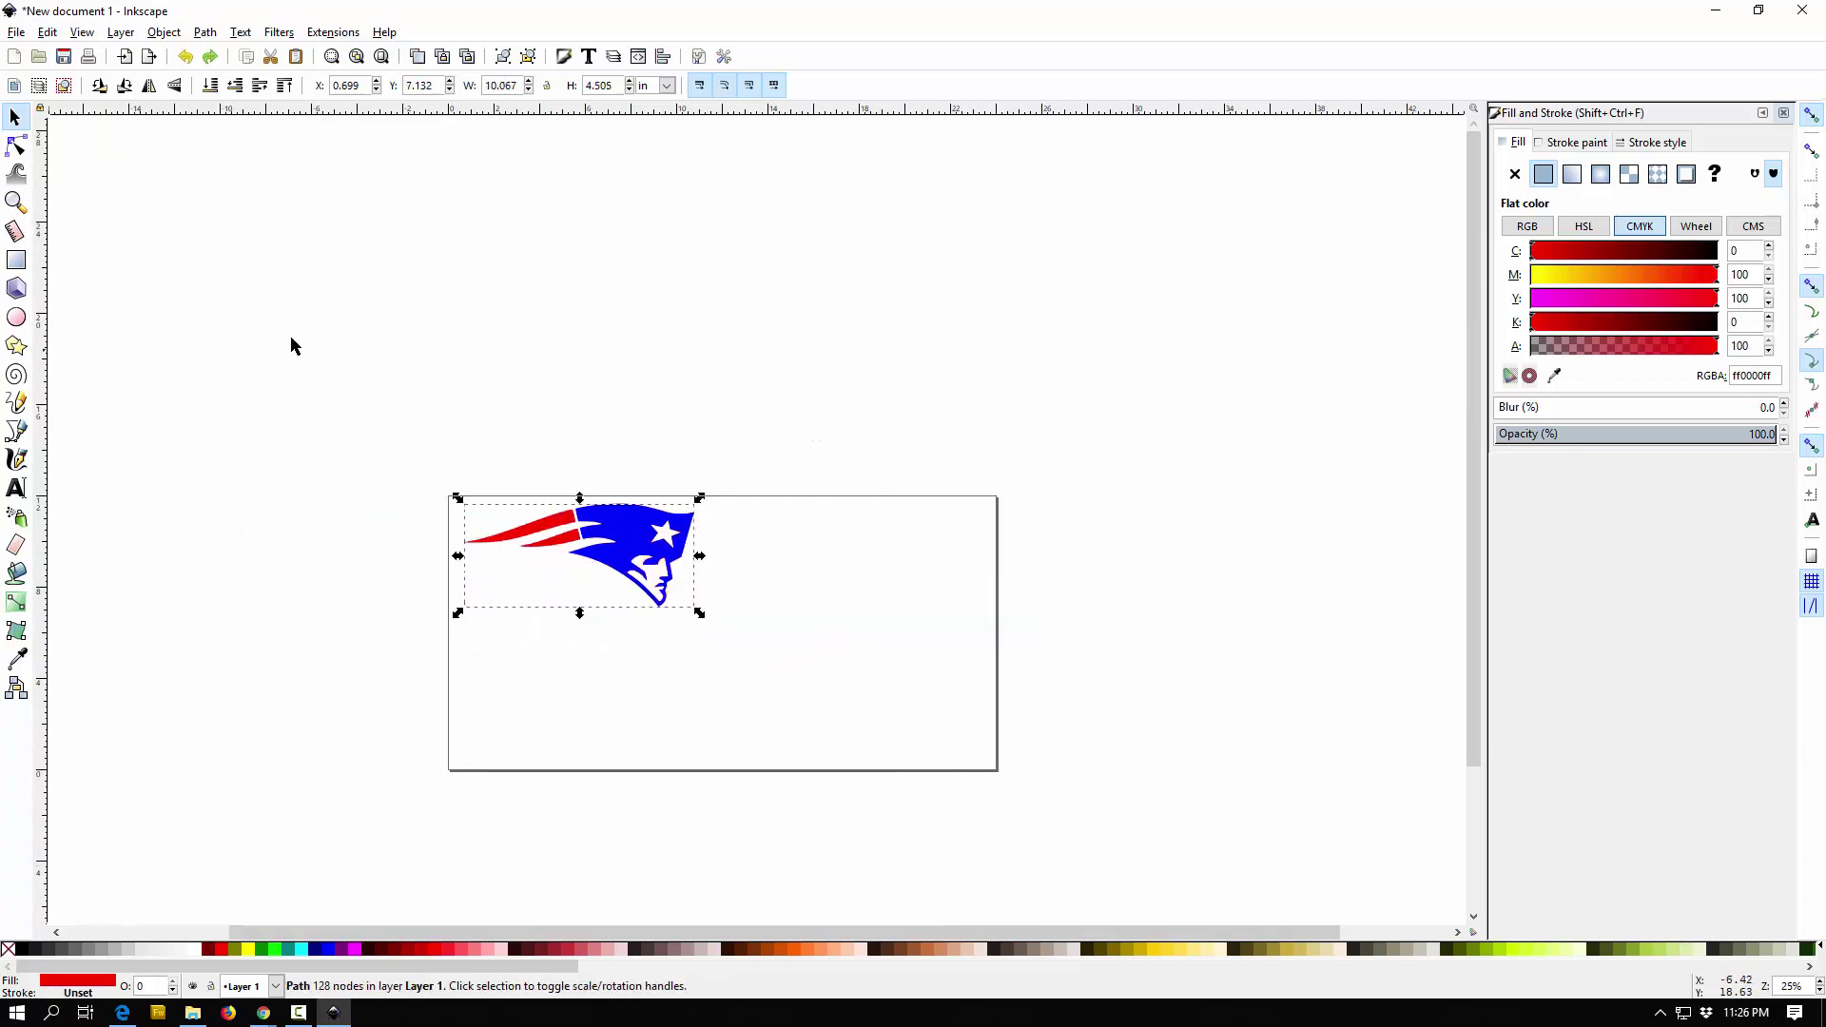
{"action": "key", "text": "ctrl+a"}
{"action": "left_click_drag", "start_coordinate": [701, 614], "coordinate": [1298, 756]}
Step: Shrink the logo to 22.768 × 10.189 in to fit the page and nudge it slightly down
{"action": "scroll", "coordinate": [1071, 533], "scroll_direction": "up", "scroll_amount": 6, "text": "ctrl"}
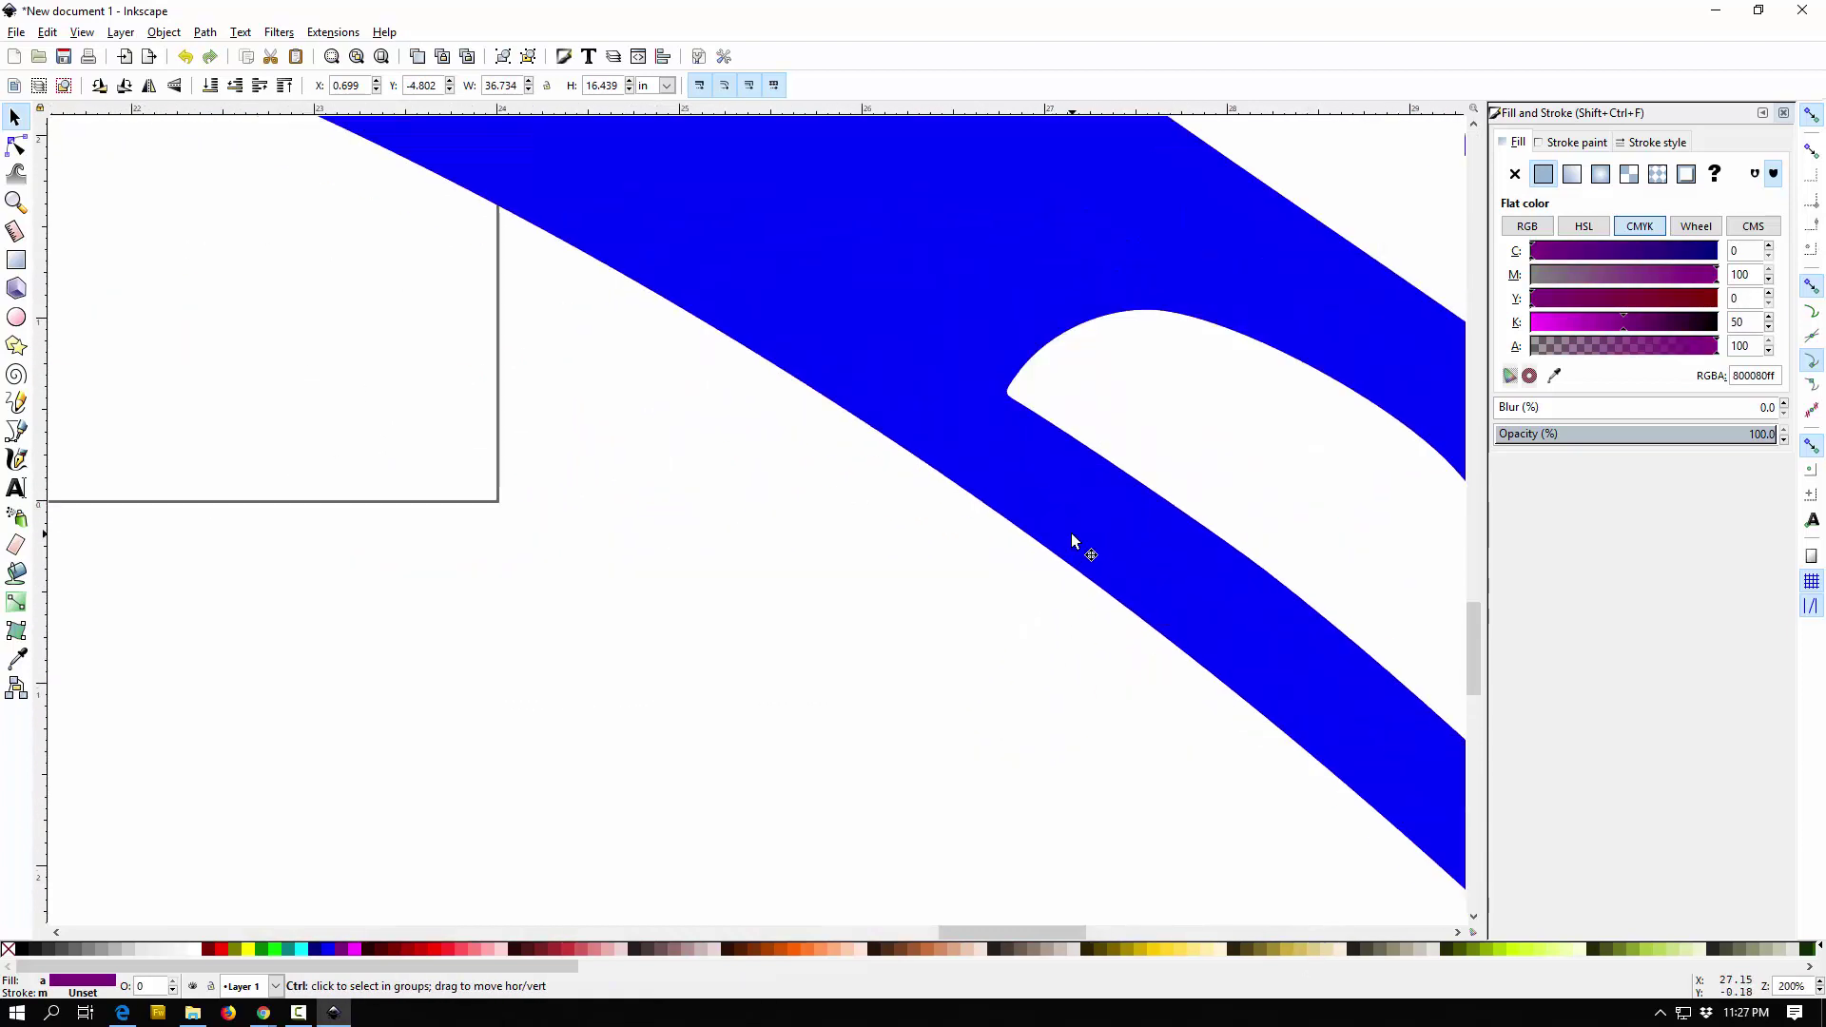
{"action": "scroll", "coordinate": [1071, 532], "scroll_direction": "down", "scroll_amount": 8, "text": "ctrl"}
{"action": "left_click_drag", "start_coordinate": [1193, 592], "coordinate": [1070, 523]}
{"action": "left_click_drag", "start_coordinate": [949, 430], "coordinate": [953, 453]}
{"action": "scroll", "coordinate": [954, 453], "scroll_direction": "up", "scroll_amount": 4, "text": "ctrl"}
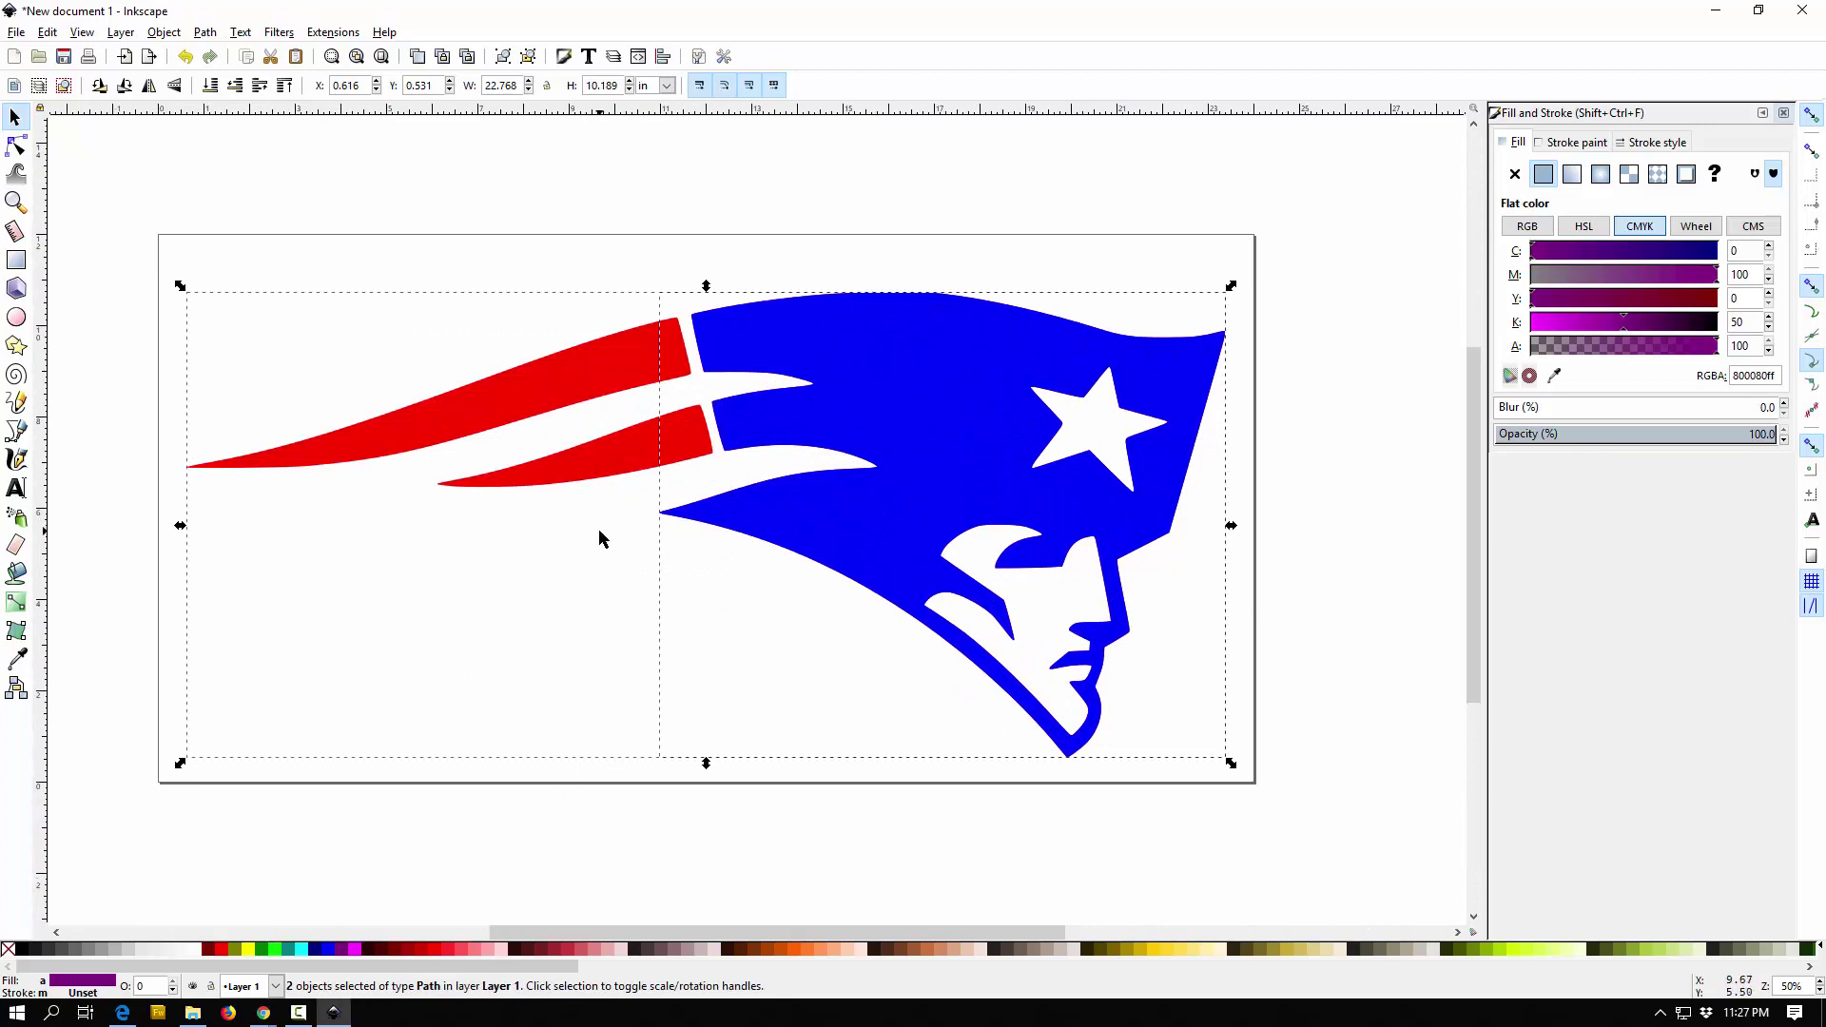
{"action": "left_click", "coordinate": [1316, 454]}
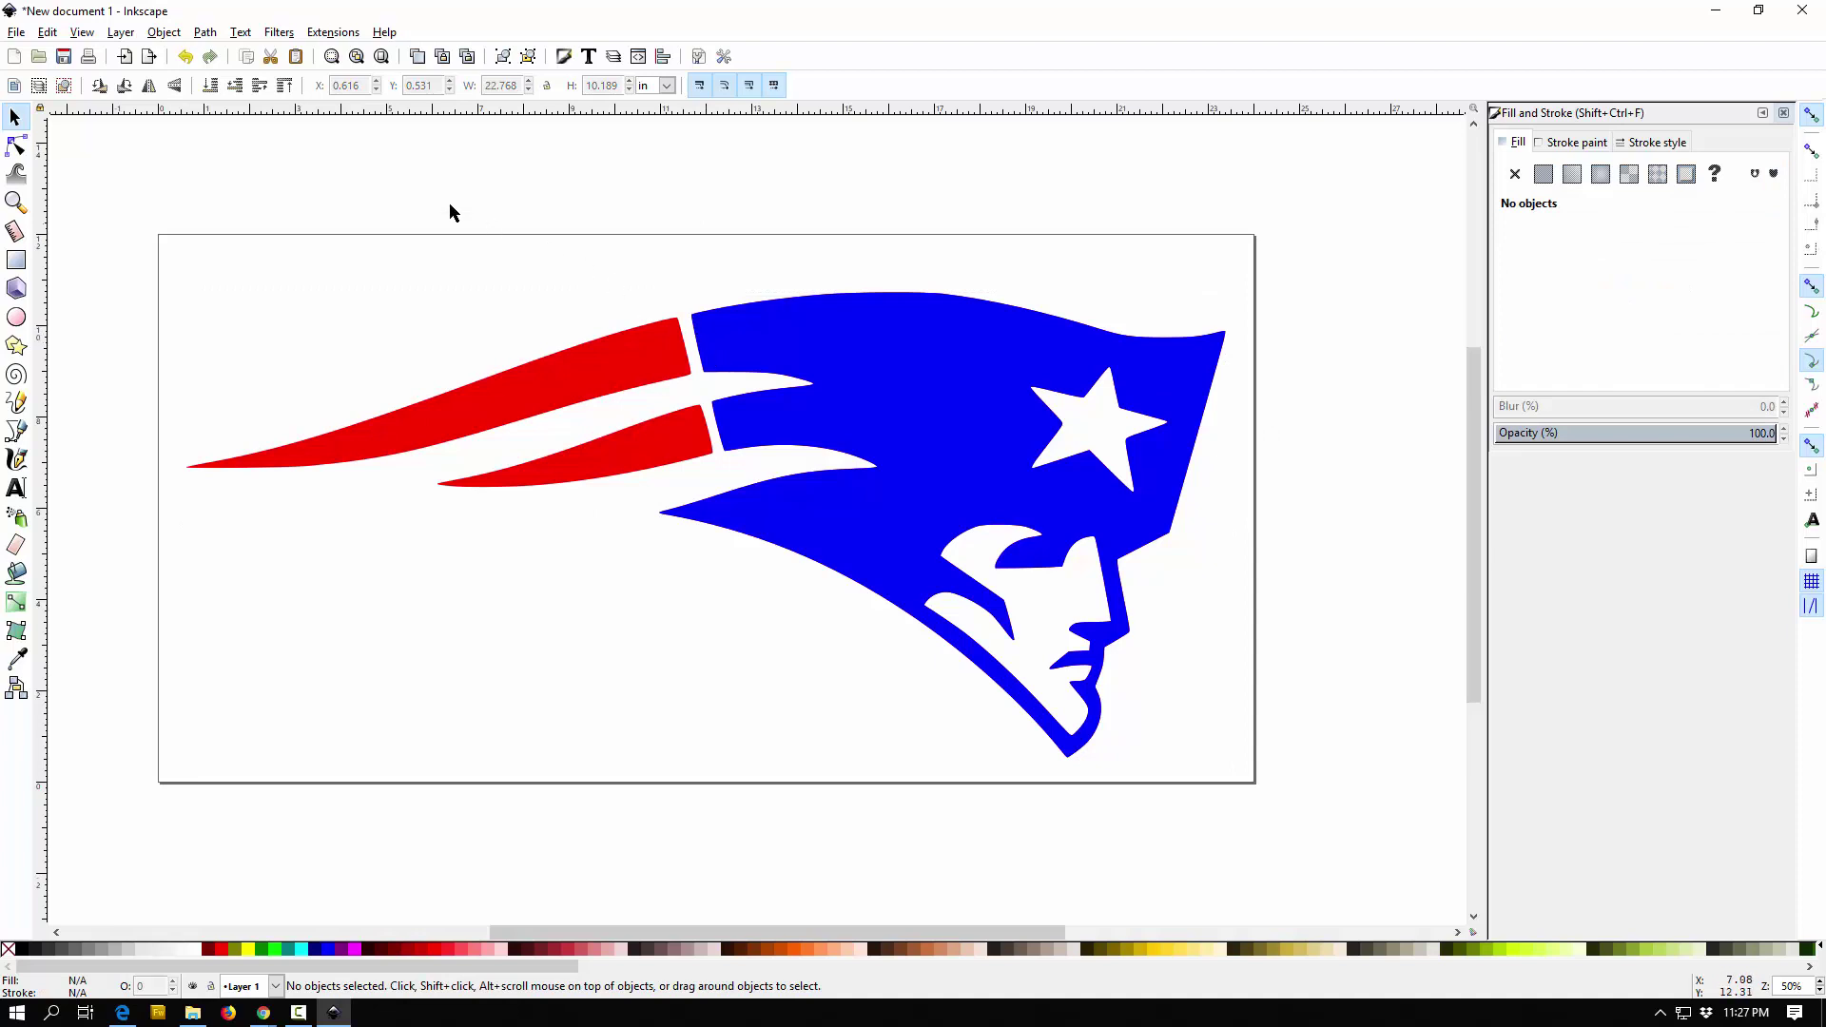
Step: Reopen Path > Trace Bitmap, still set to Colors mode with 4 scans and background removal
{"action": "left_click", "coordinate": [204, 33]}
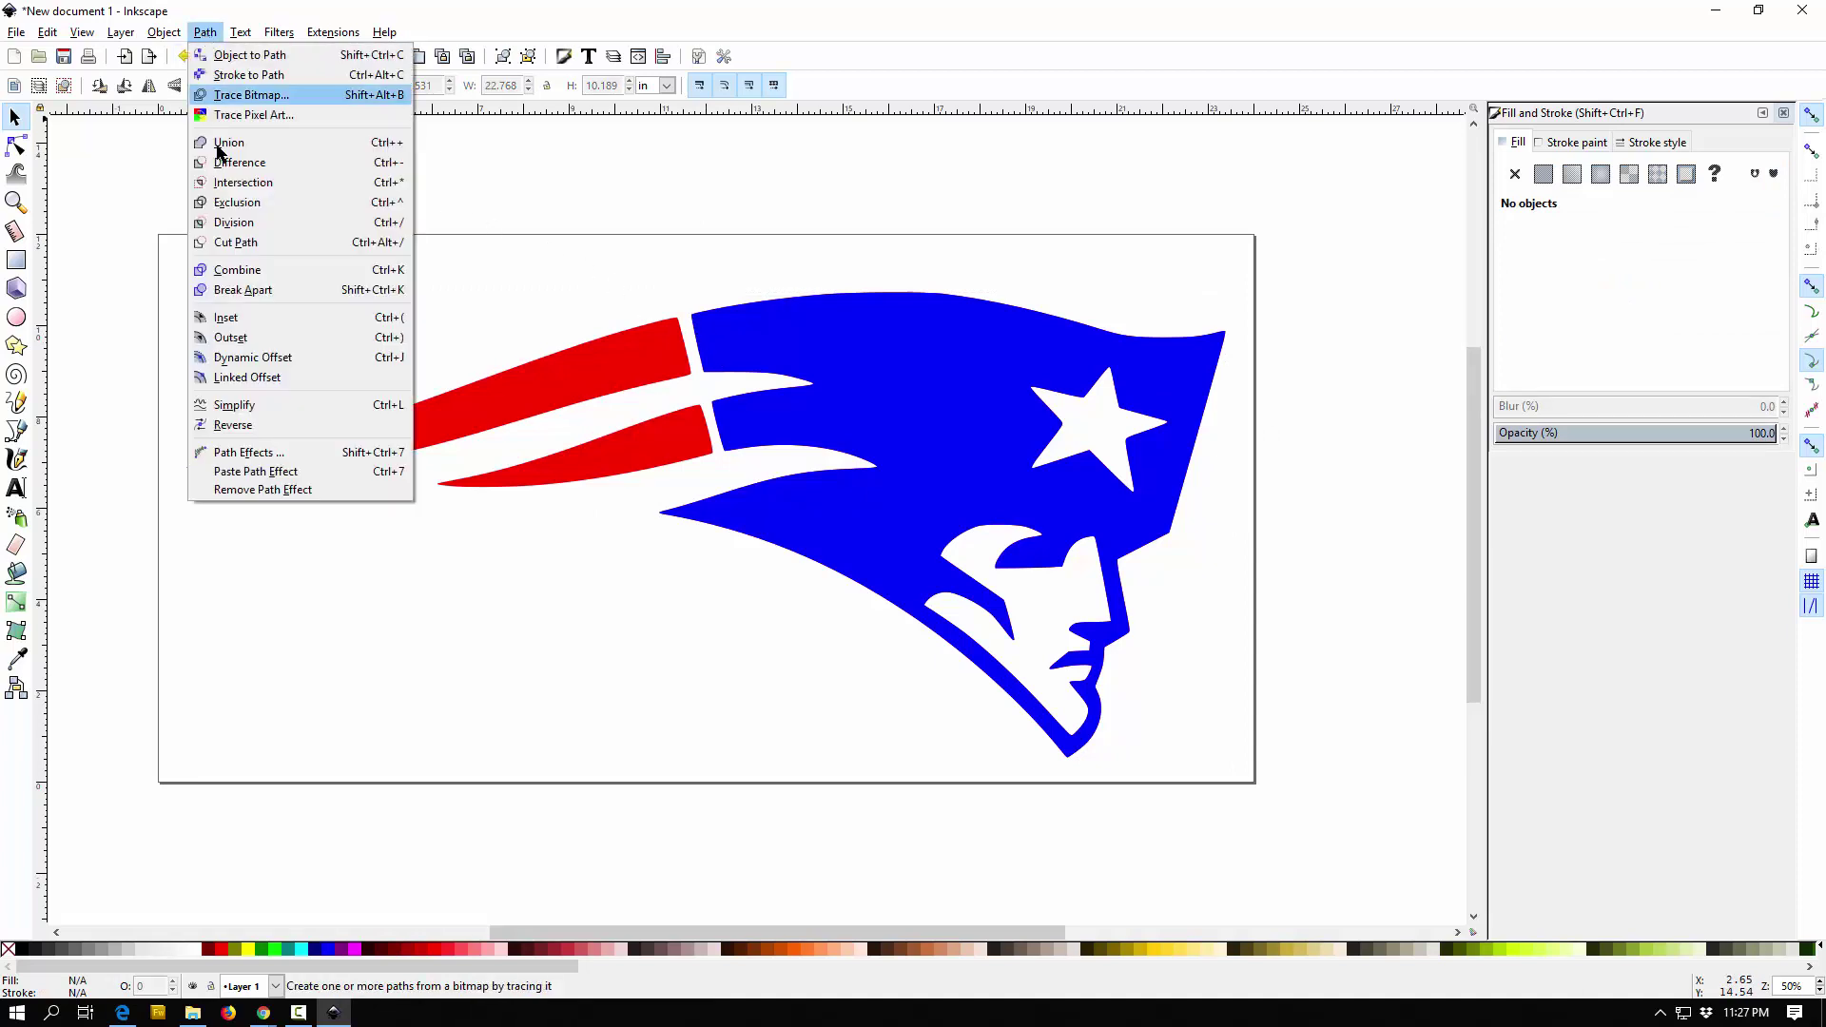
{"action": "left_click", "coordinate": [226, 102]}
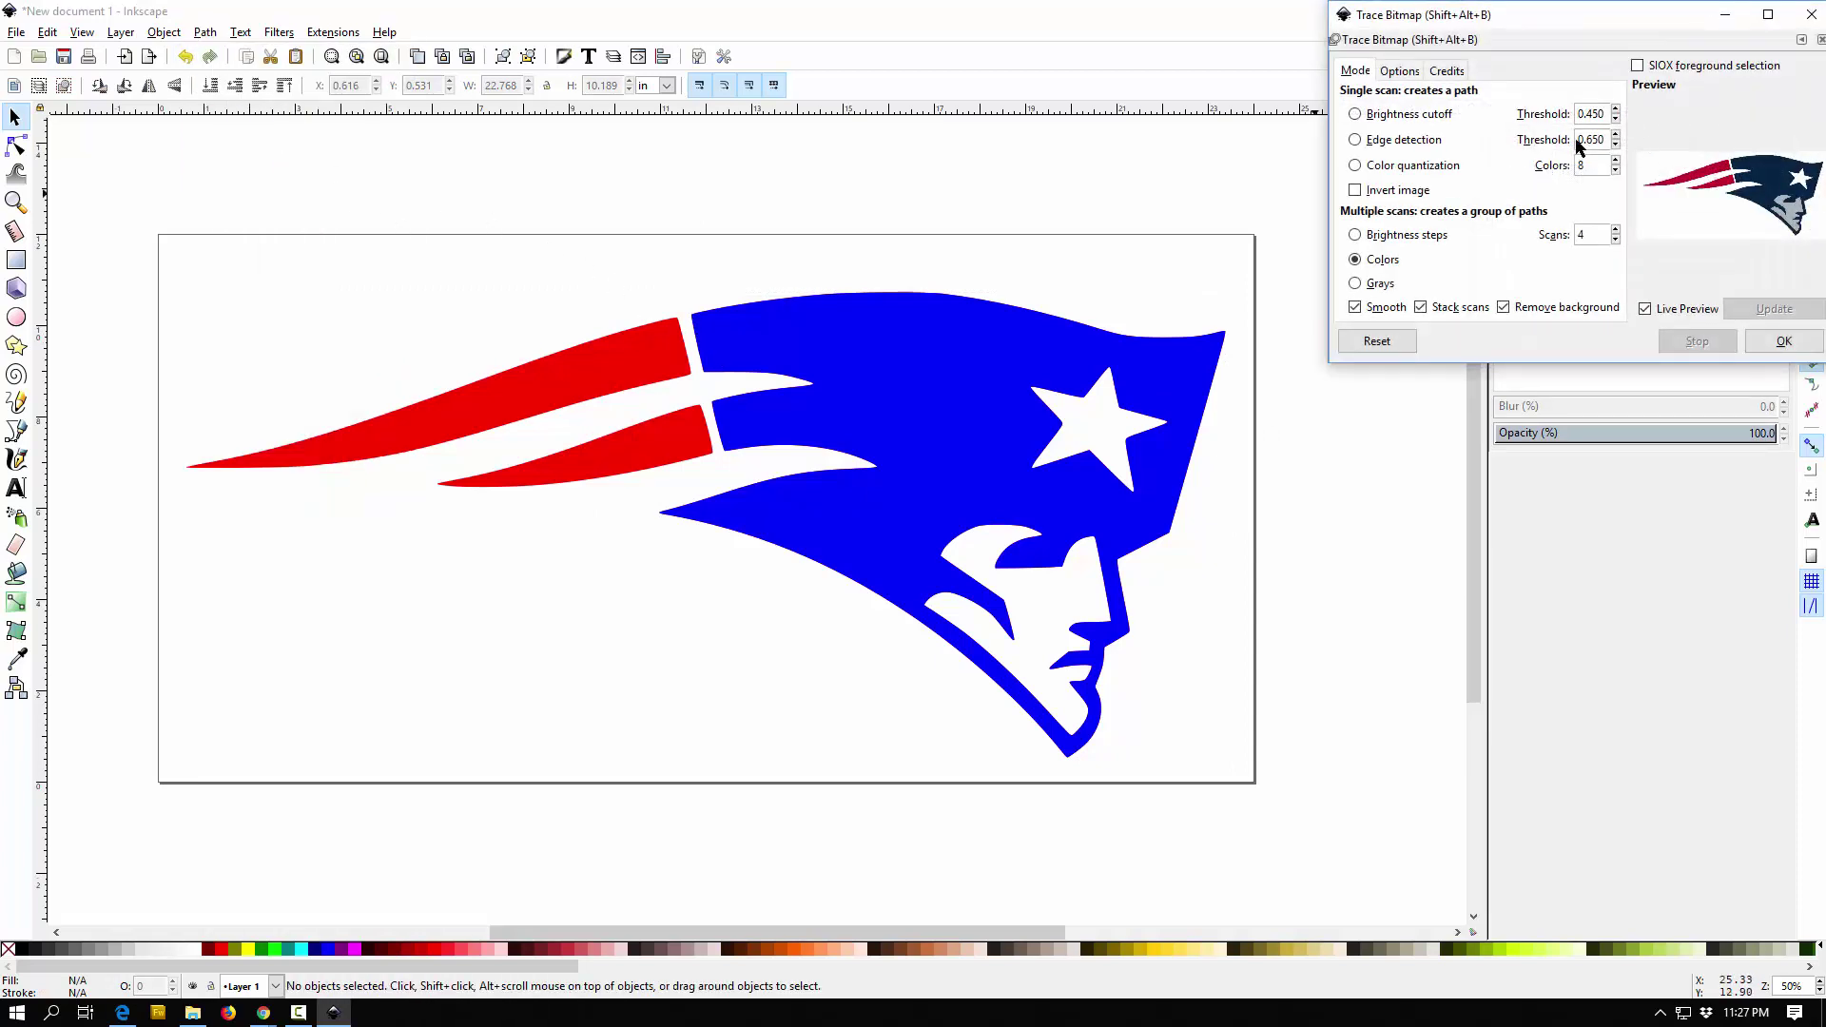